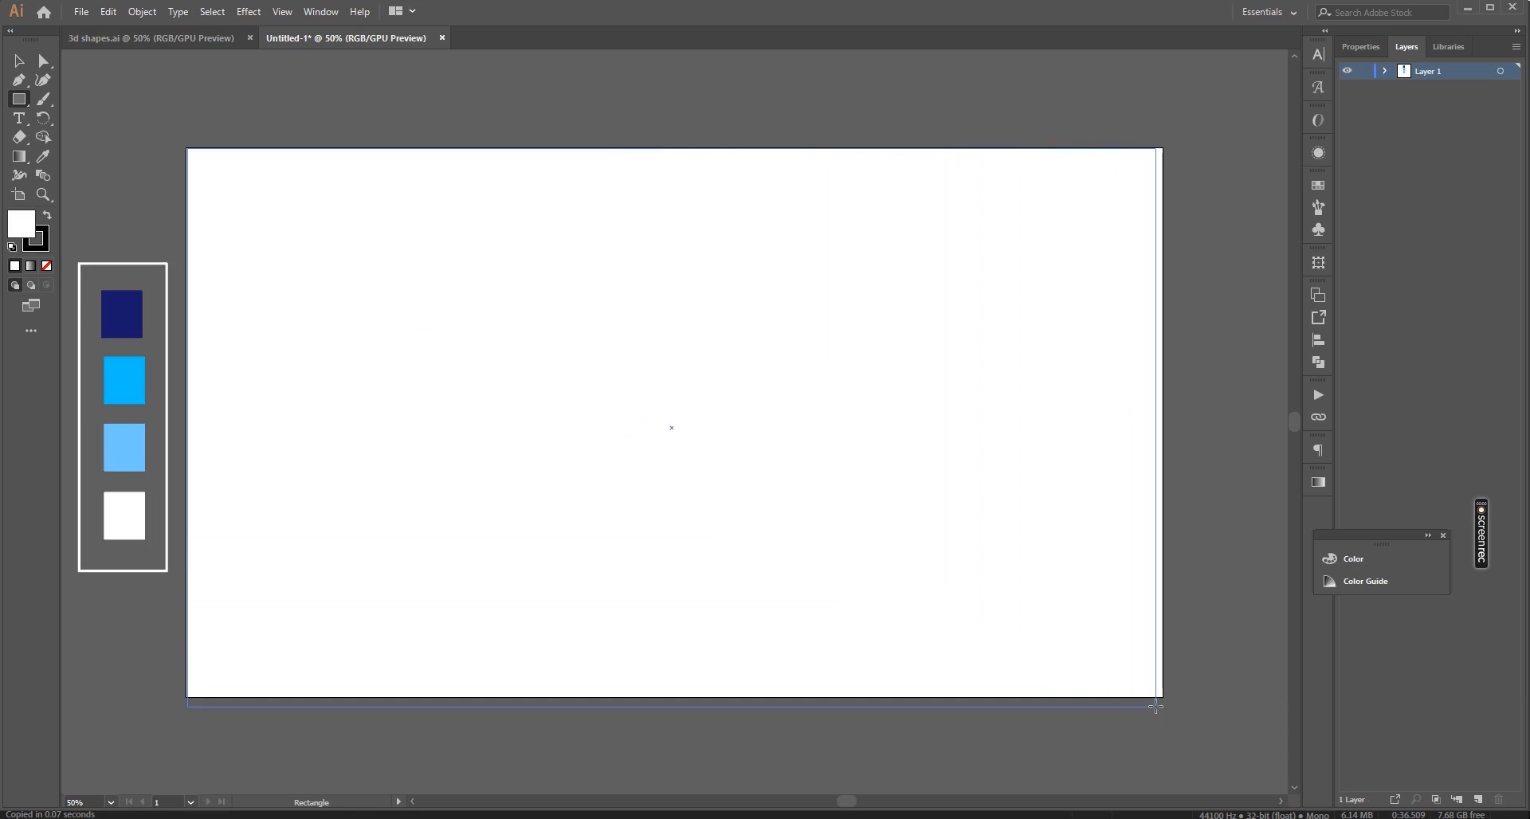
Fill the background rectangle covering the artboard with the dark blue palette colour
click(43, 156)
click(121, 313)
key(v)
Lock the background layer and add a new layer above it
click(1364, 71)
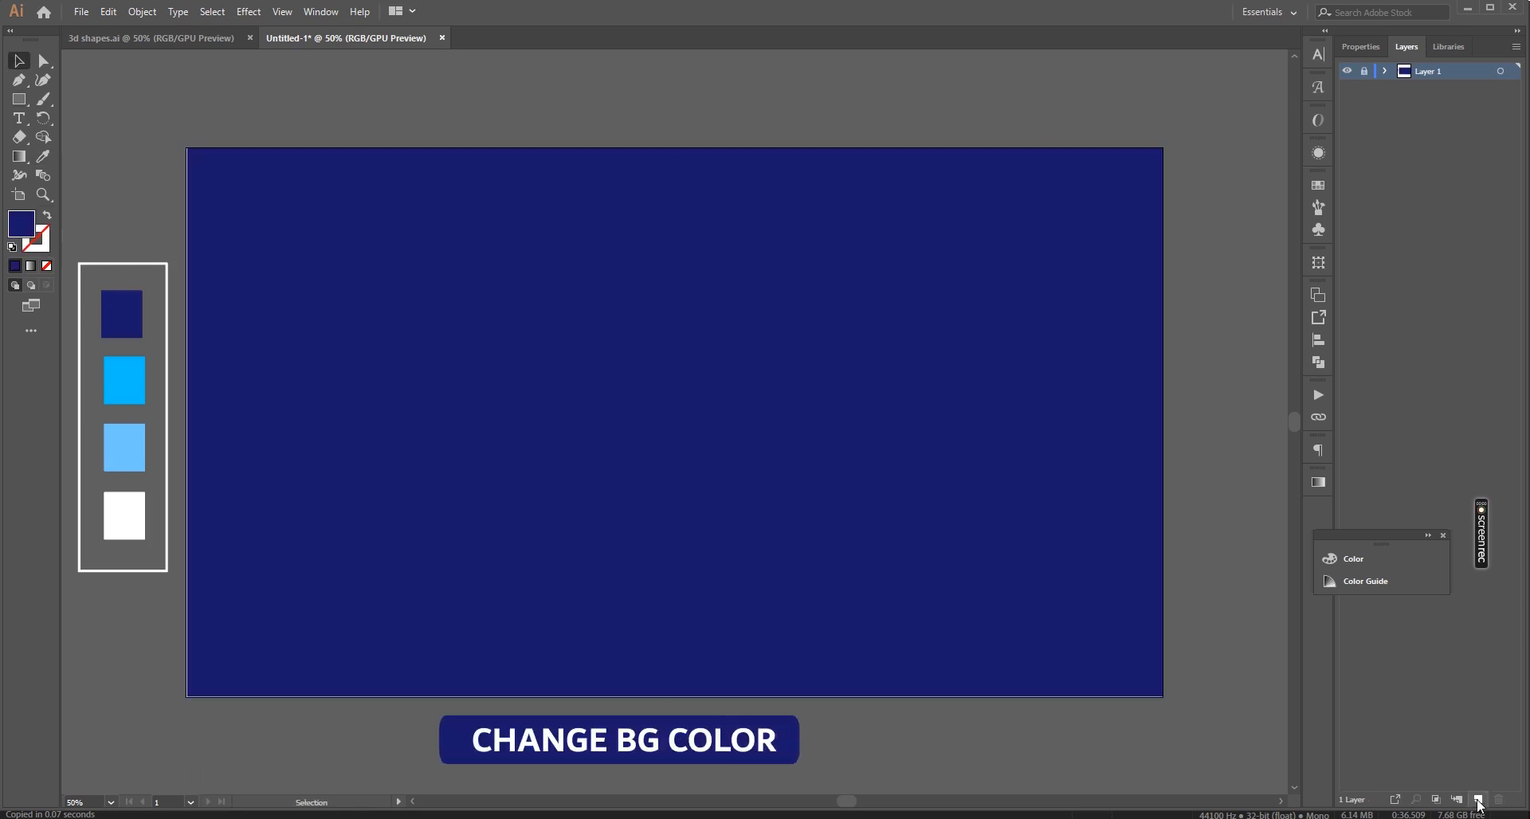
click(1478, 799)
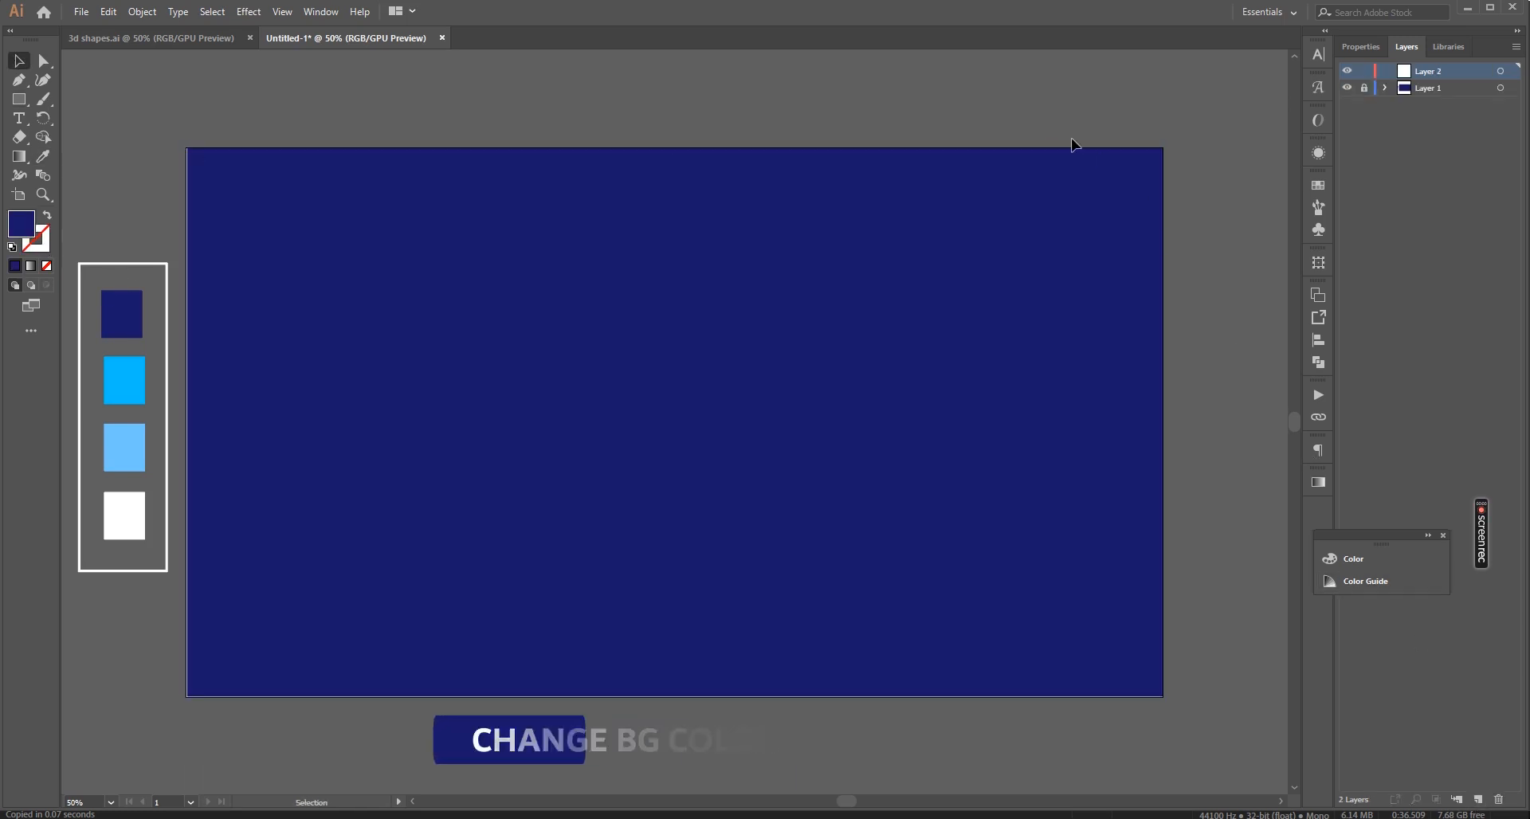
Draw an open half-cup profile with the Pen tool: a long slanted side, a small step near the base and a short flat bottom
click(19, 80)
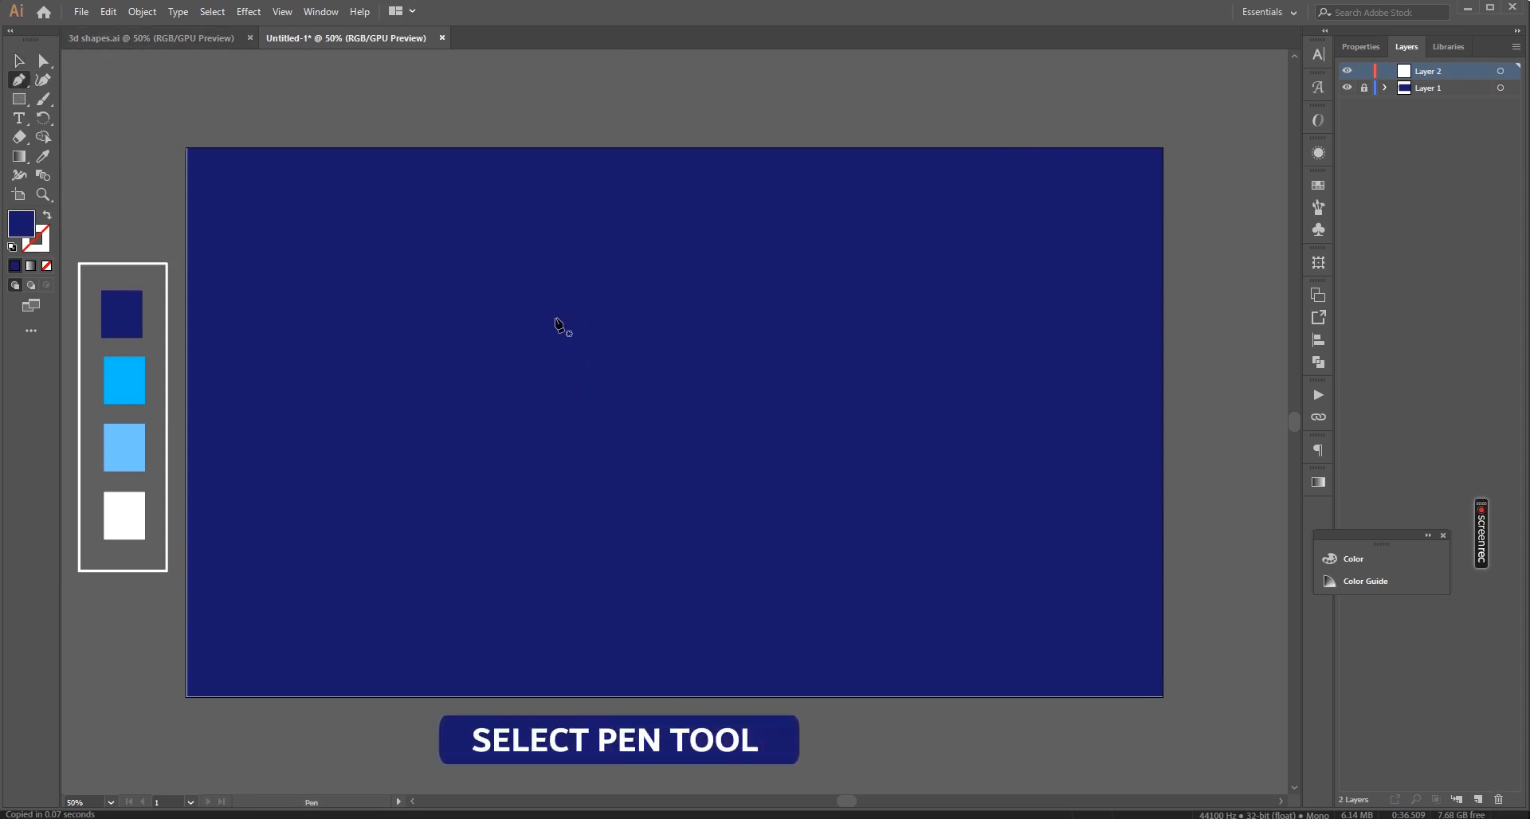
click(554, 309)
click(576, 480)
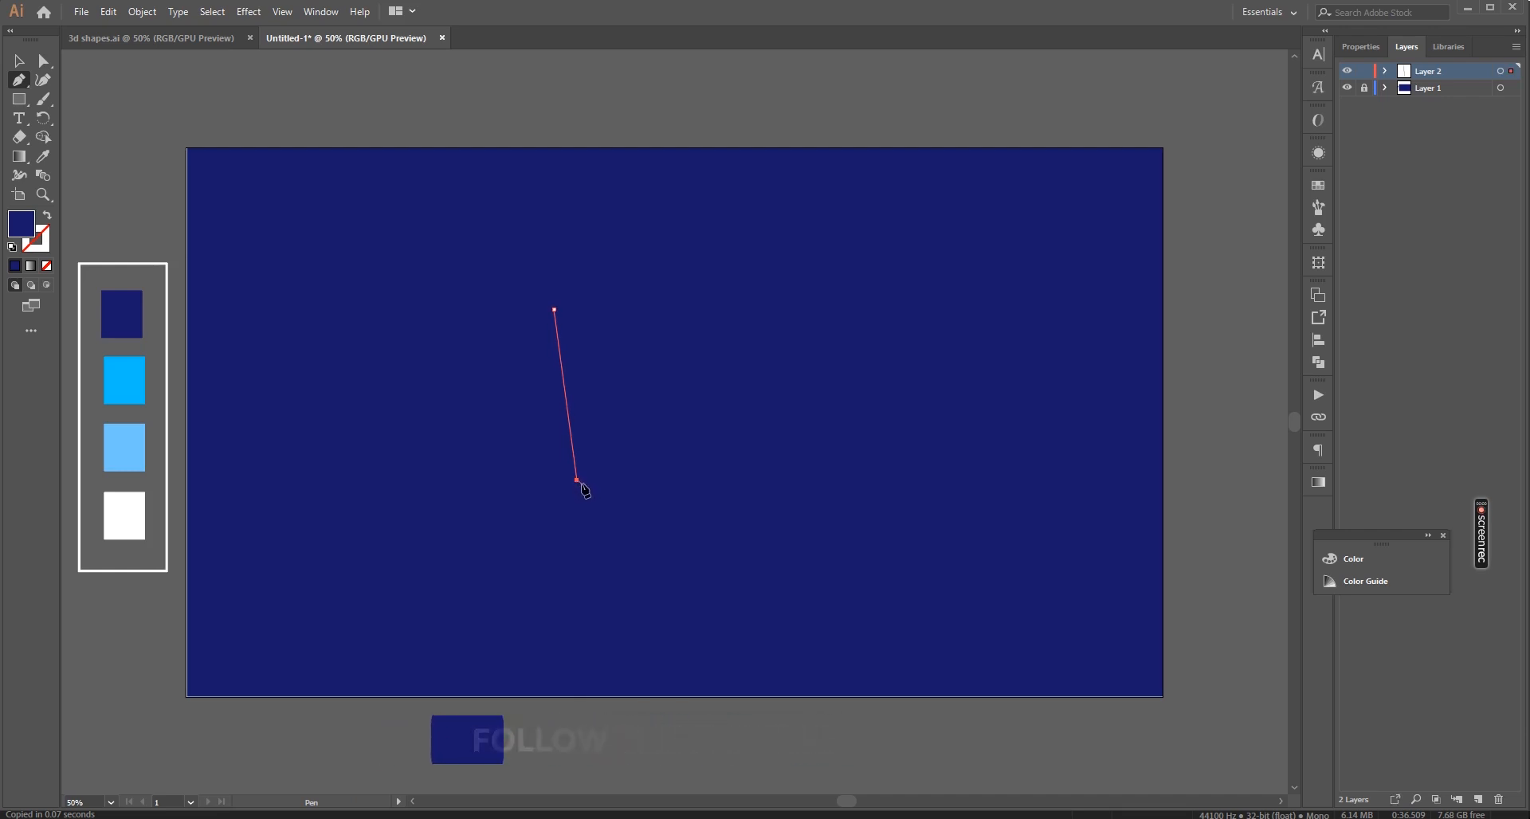
click(584, 482)
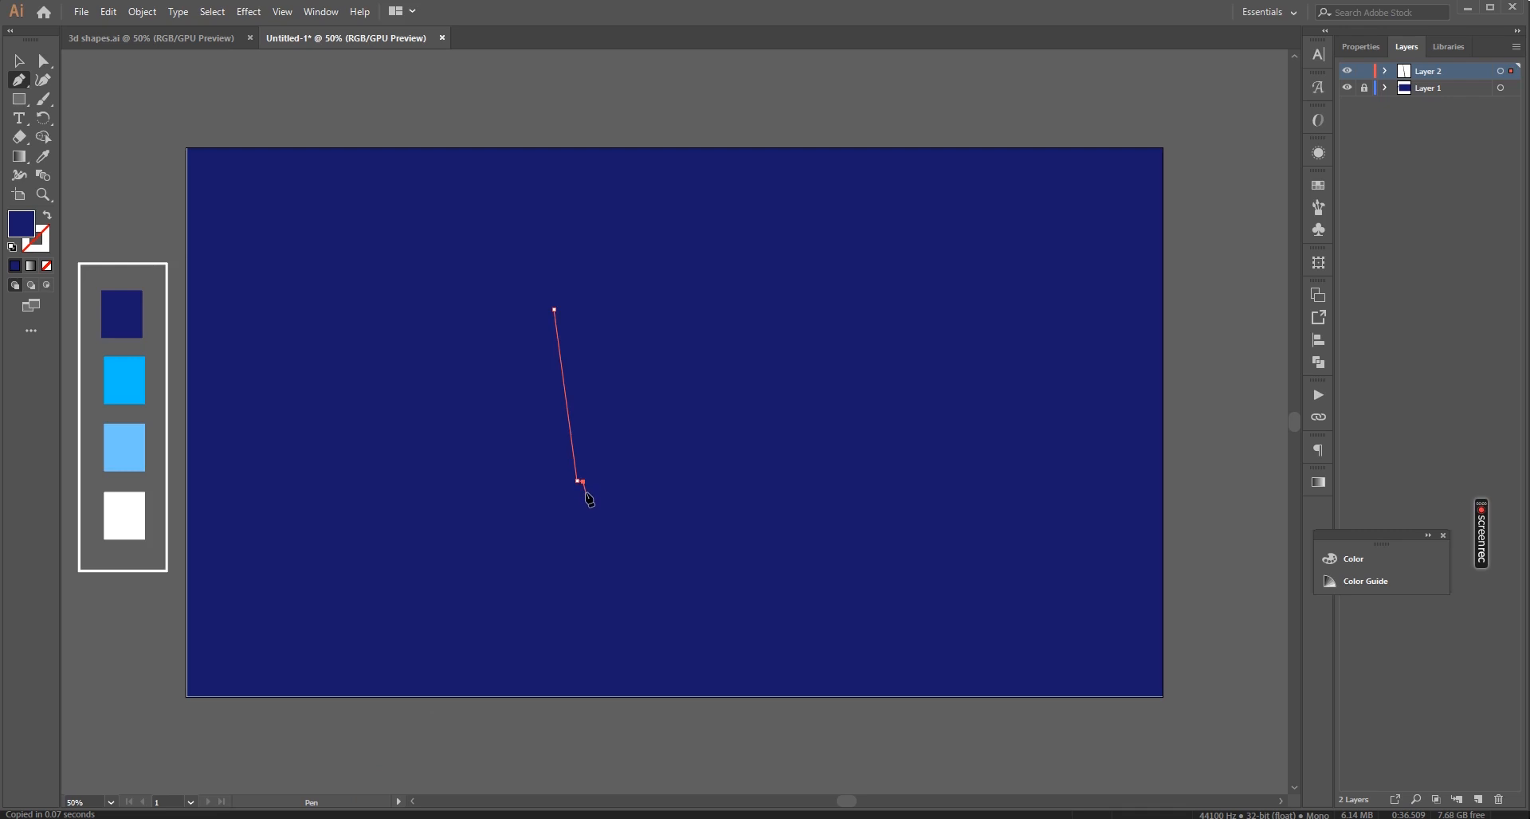
click(585, 491)
click(602, 492)
key(v)
Sample the bright blue palette colour onto the cup profile and swap it to the stroke, leaving no fill
click(43, 156)
click(134, 376)
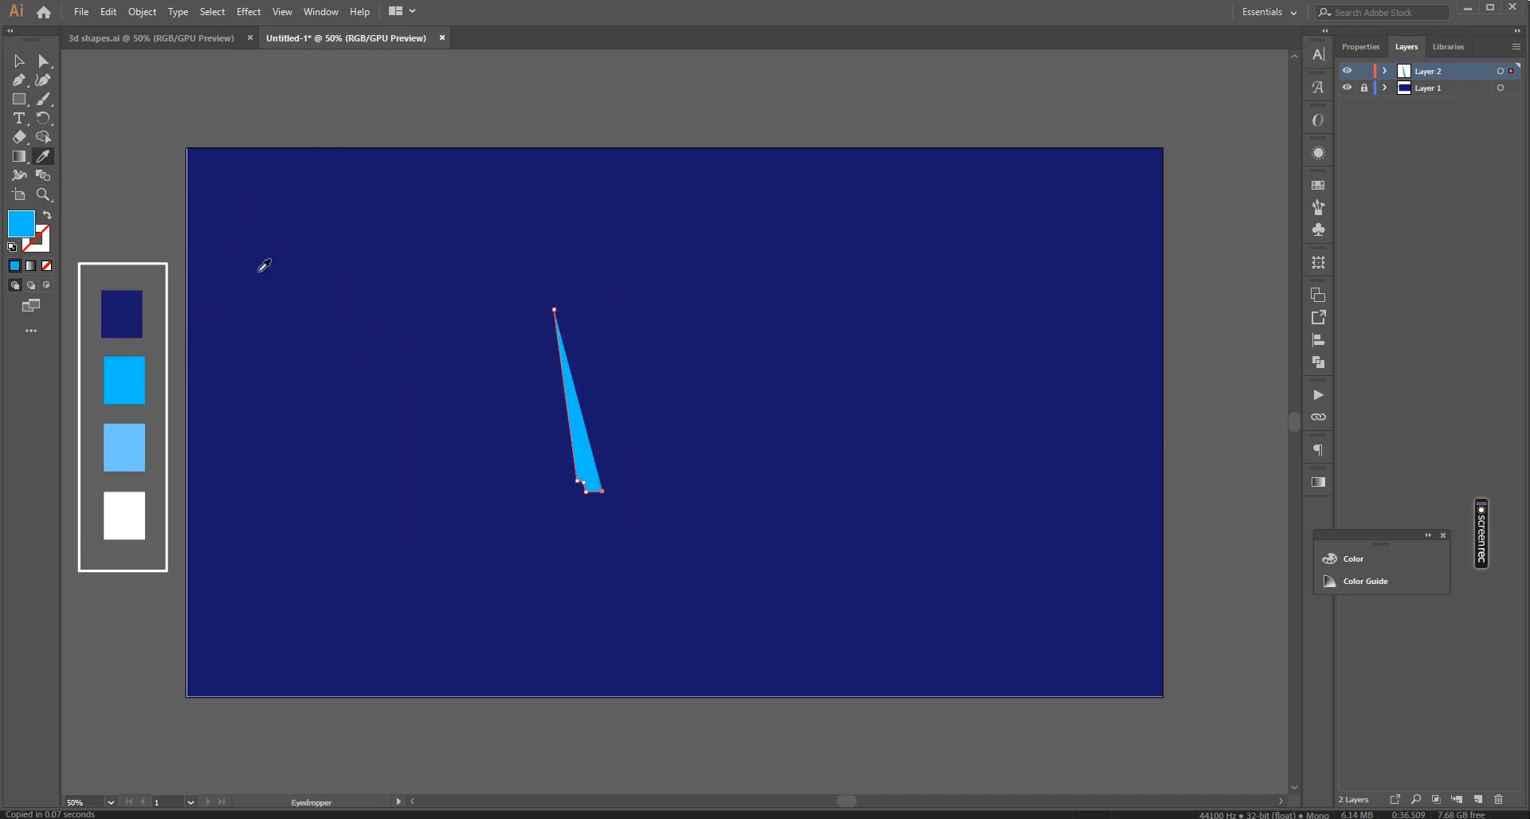
click(46, 216)
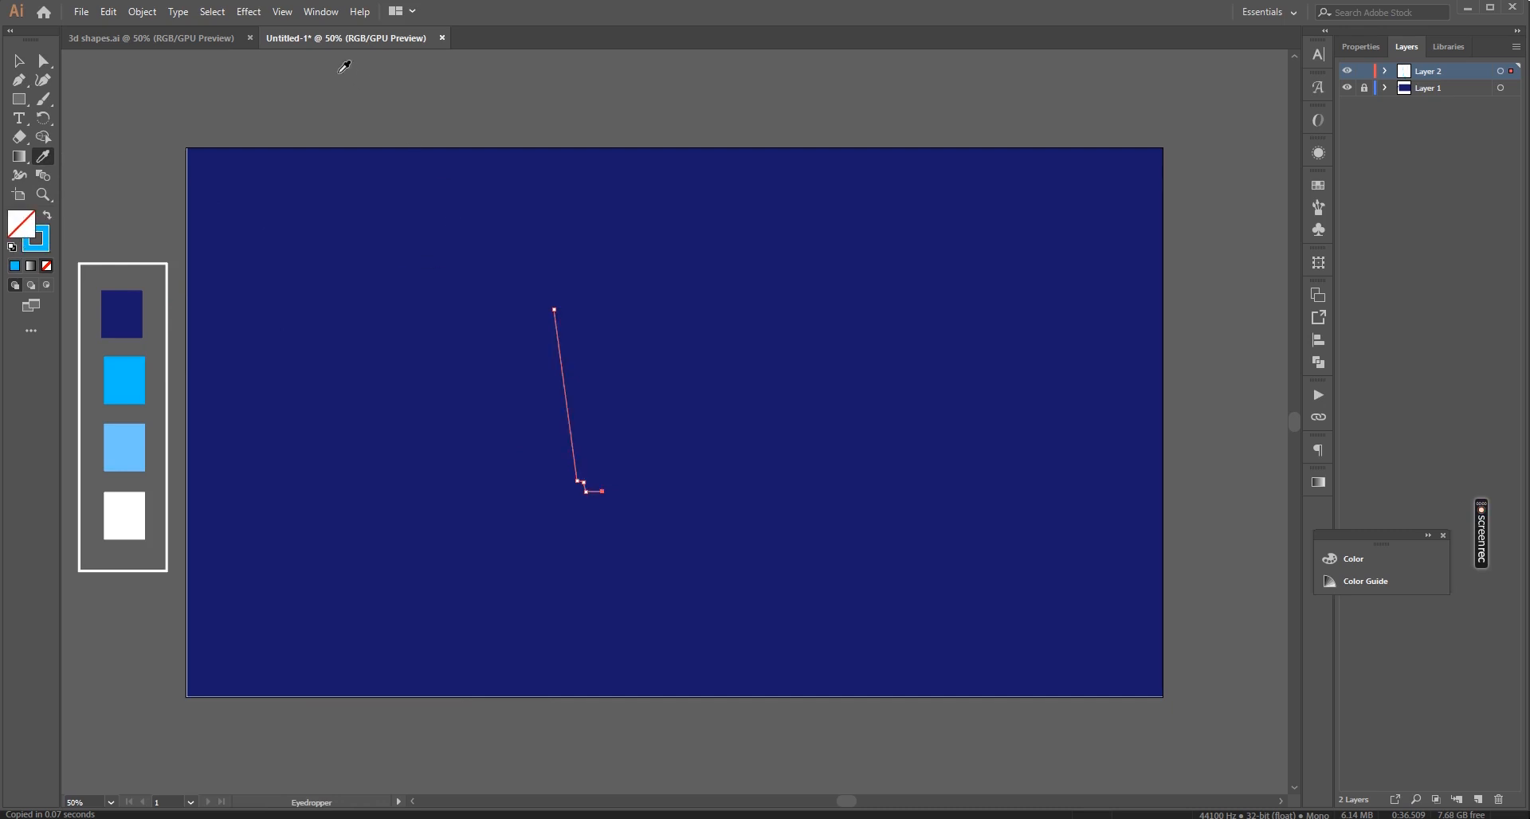
key(v)
Show the available brushes and apply the large round Touch Calligraphic brush to the cup profile
click(322, 17)
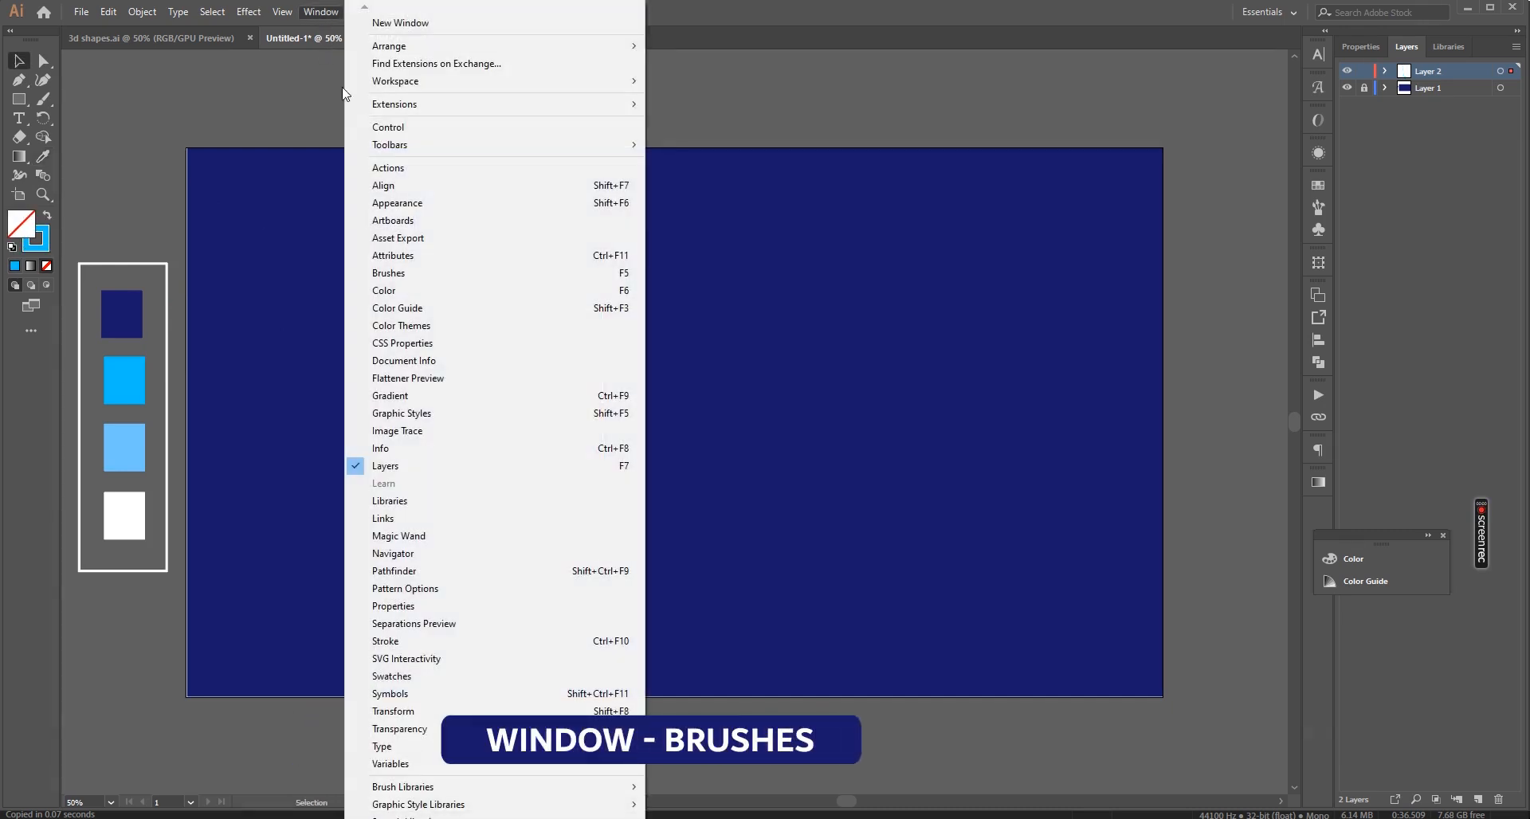
click(394, 272)
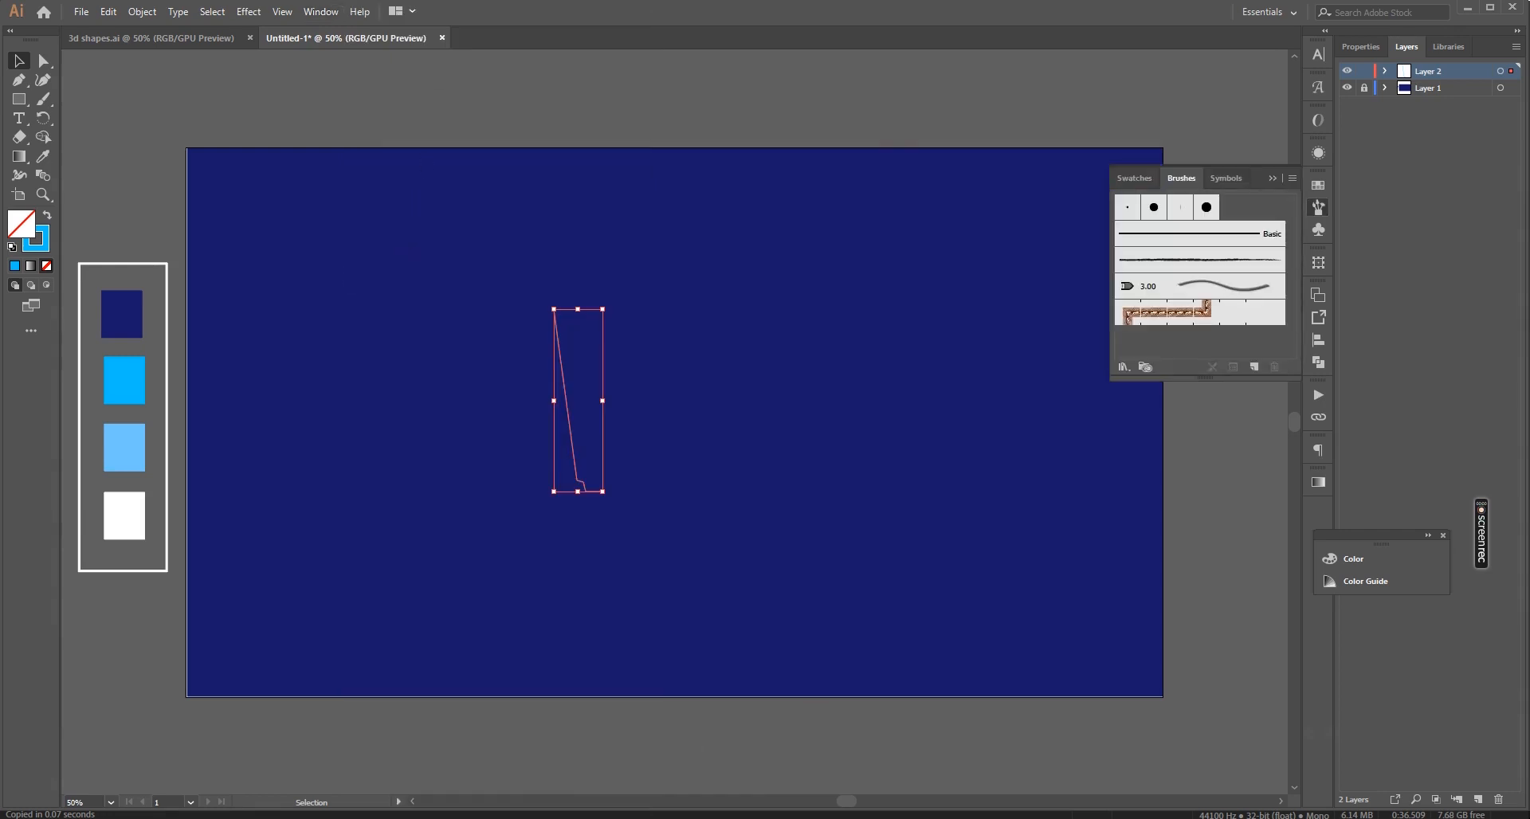
click(1207, 207)
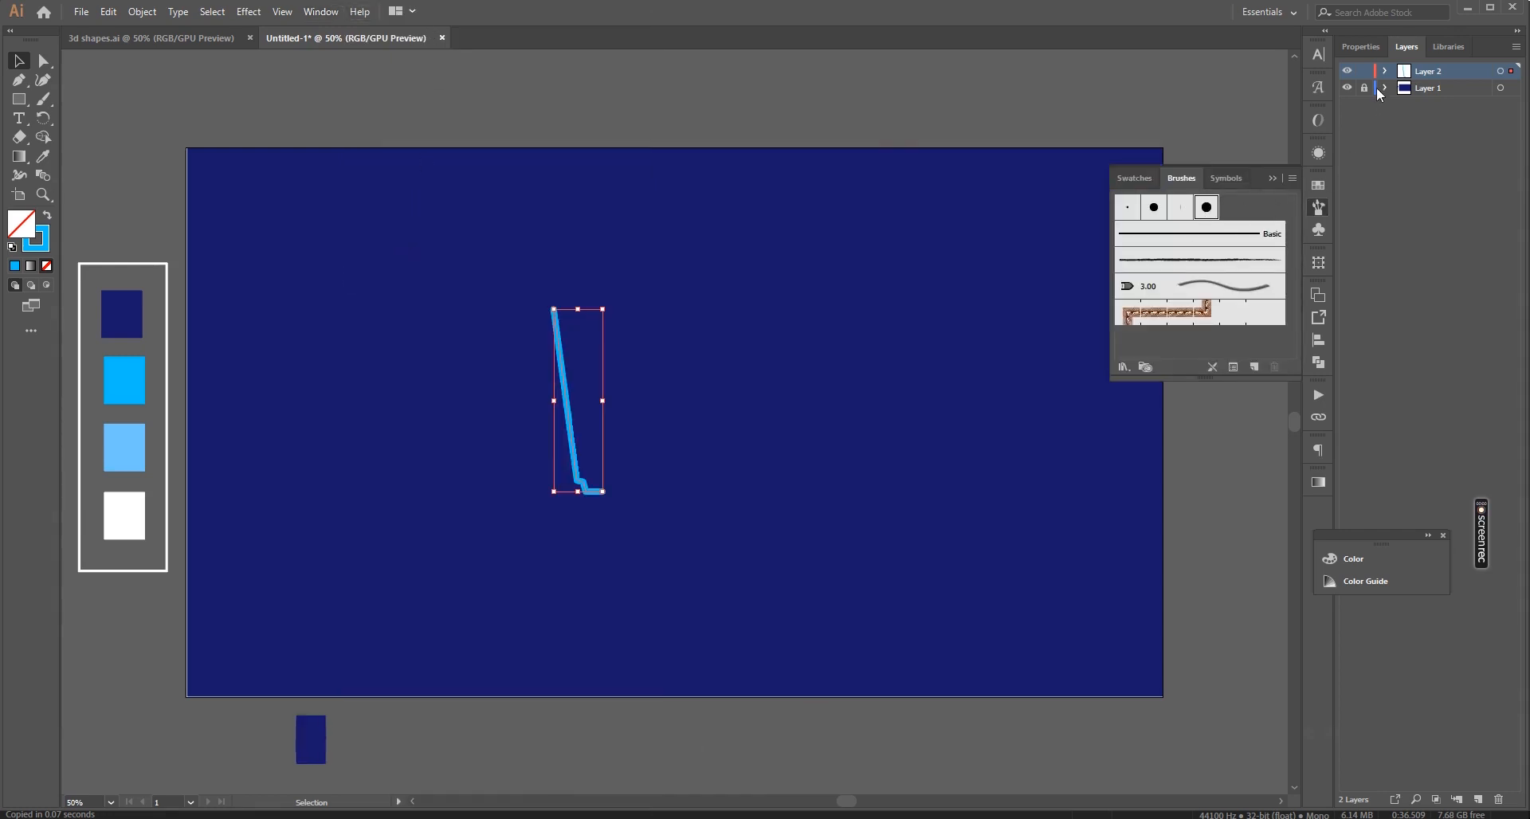
Give the cup profile's stroke a round cap and round corners, and set its weight to 2 pt
click(1365, 46)
click(1369, 246)
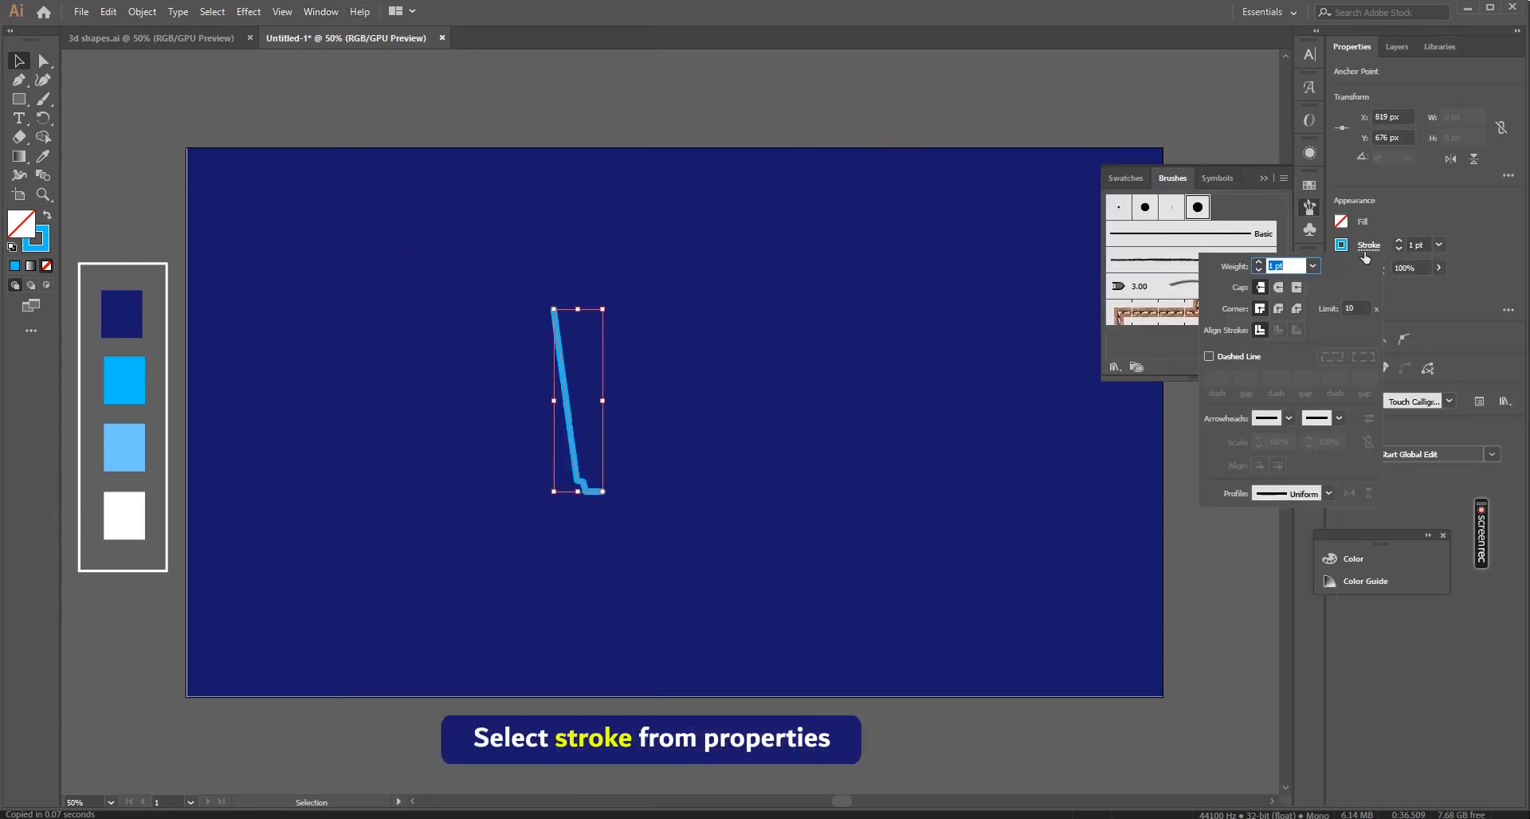
click(1280, 288)
click(1279, 309)
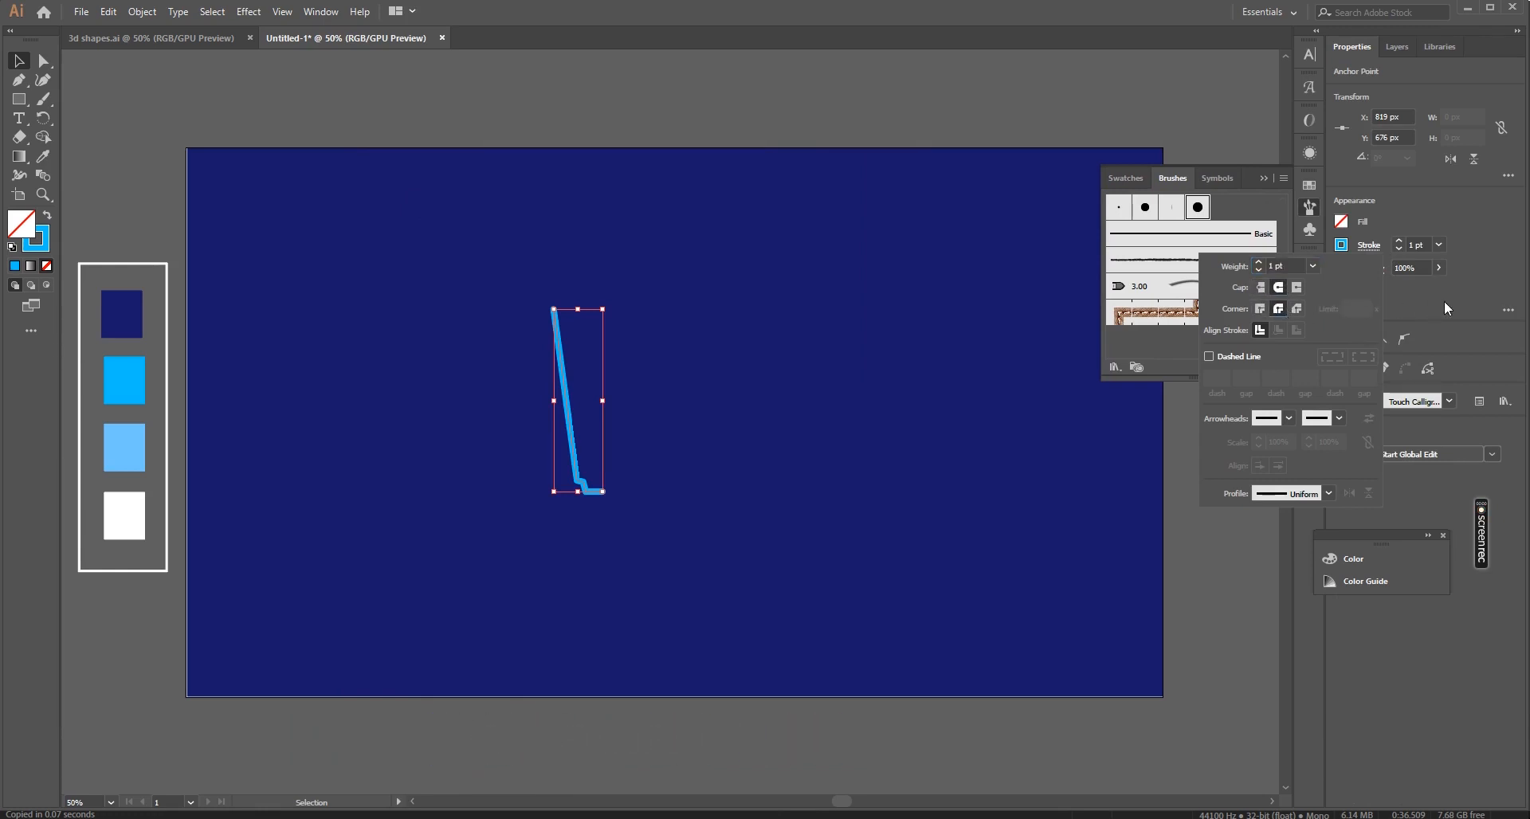
click(1398, 238)
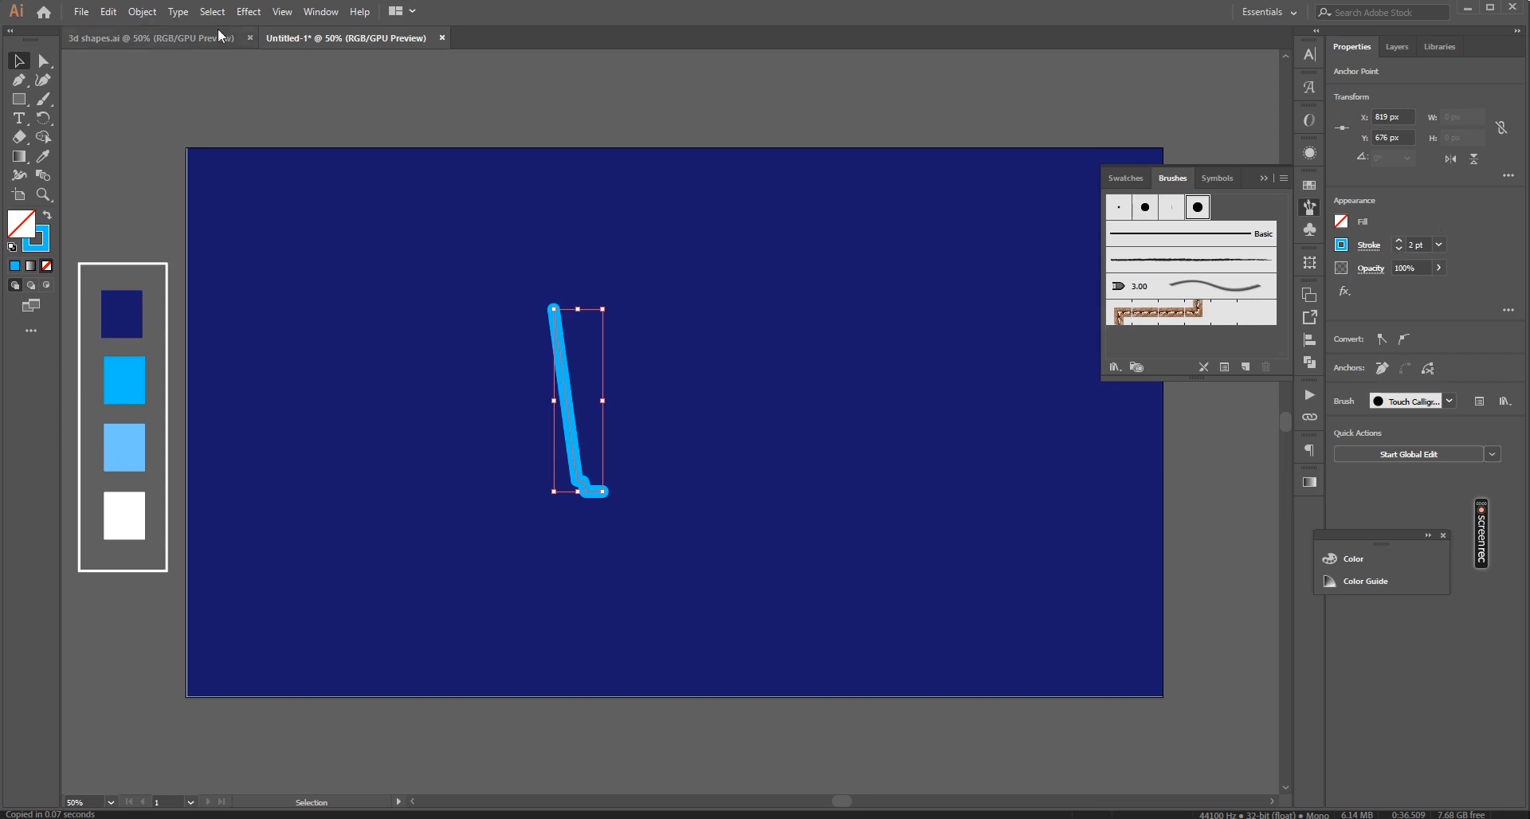
Apply a 3D Revolve effect to the cup profile with preview on and the offset taken from the Right Edge
click(249, 11)
mouse_move(335, 102)
click(455, 124)
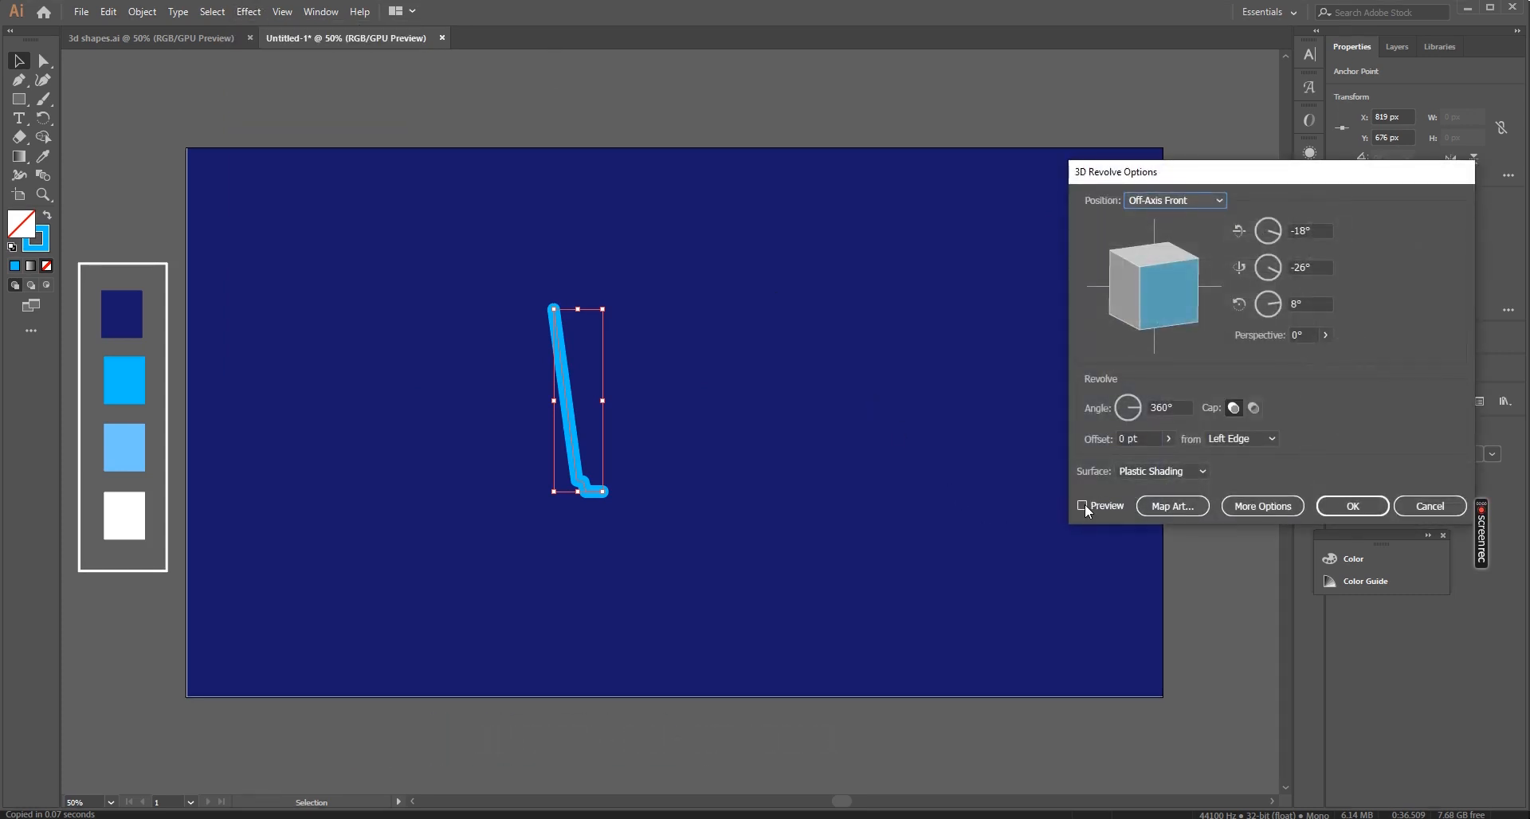
click(1084, 505)
click(1228, 506)
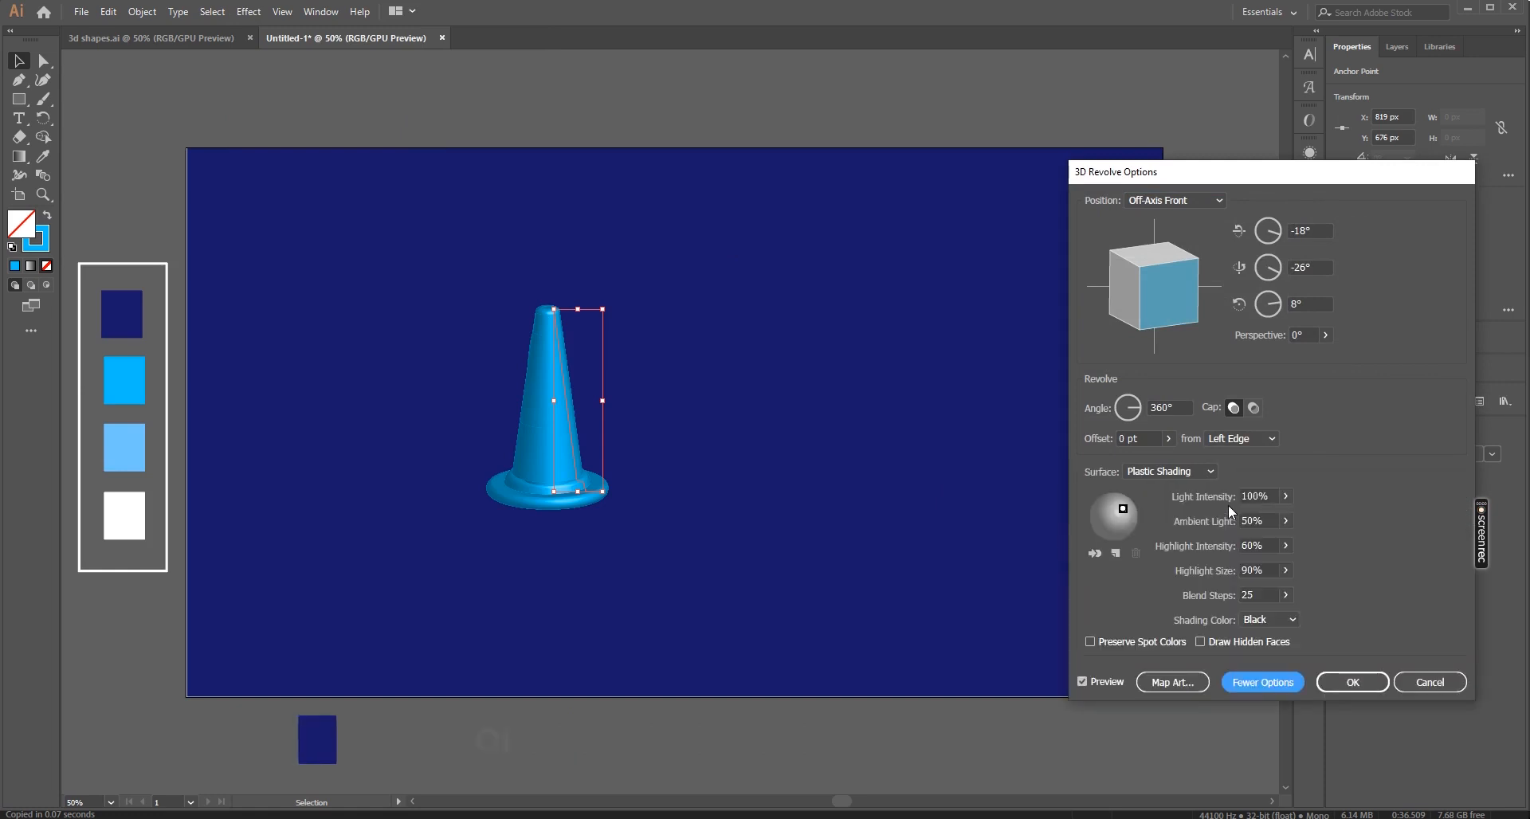
click(1272, 440)
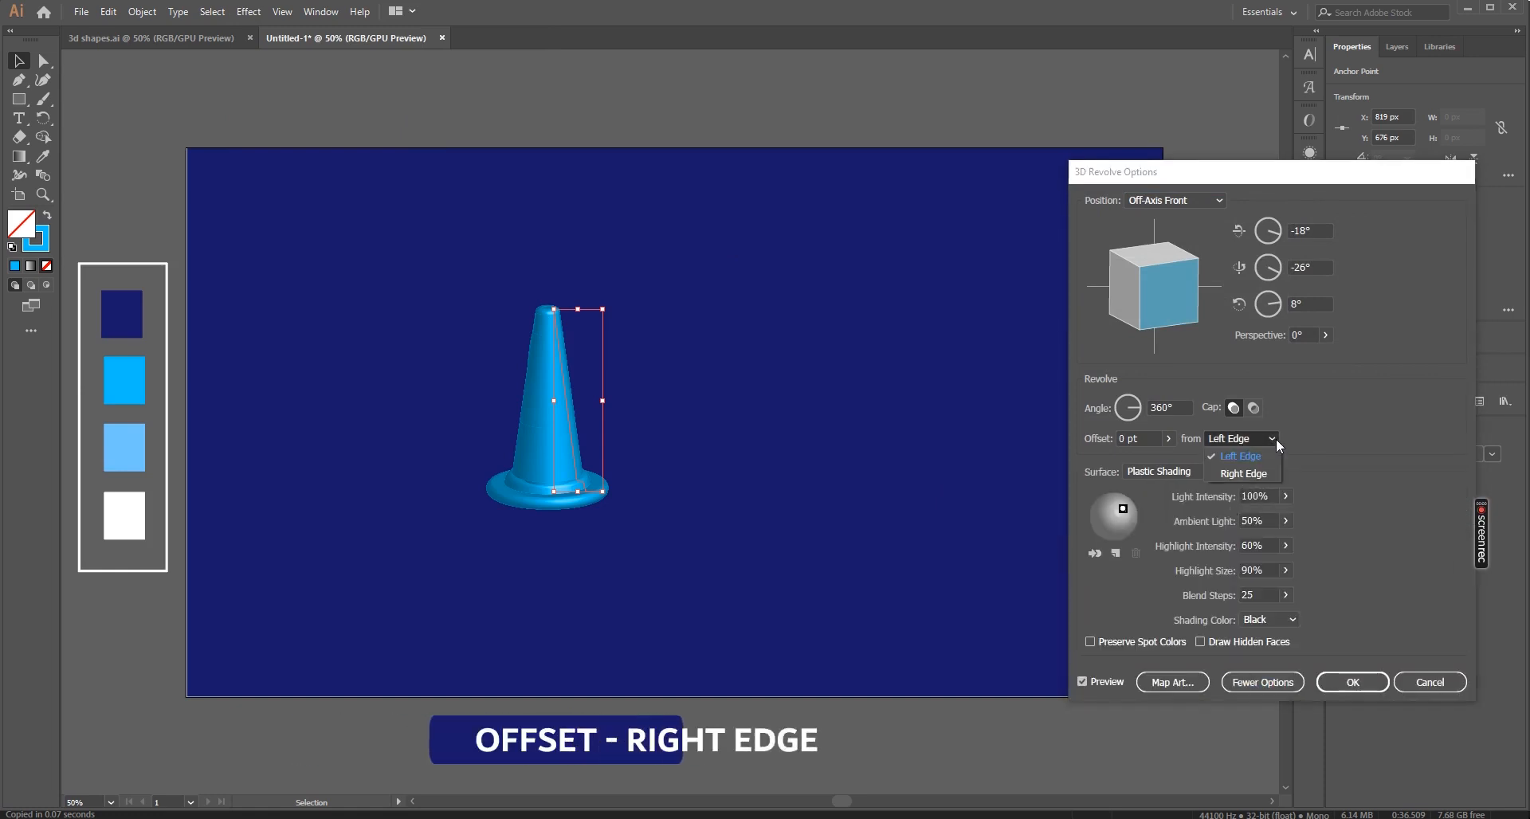
click(1234, 474)
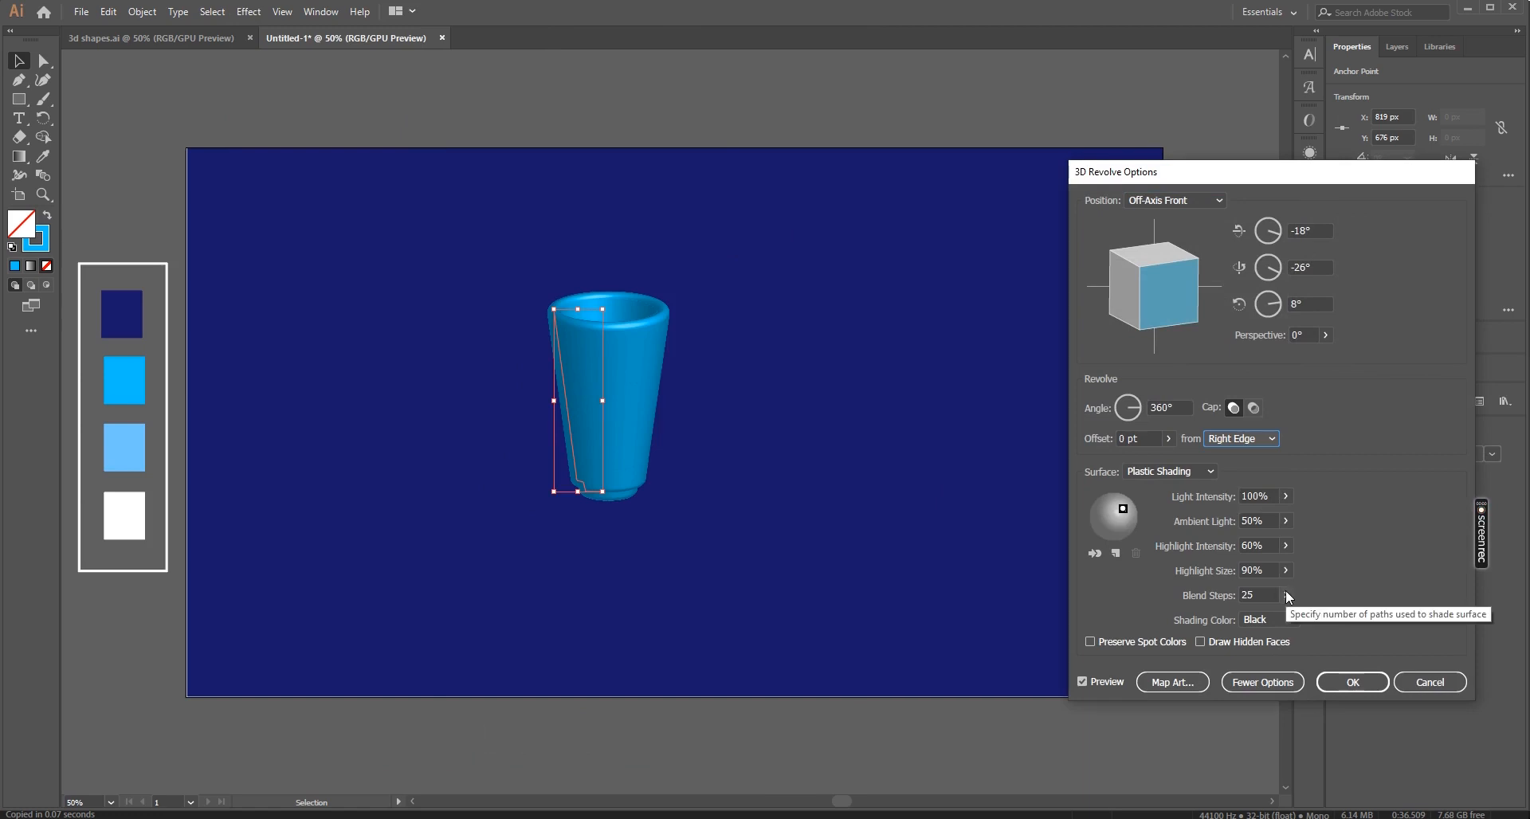
click(1352, 682)
click(834, 514)
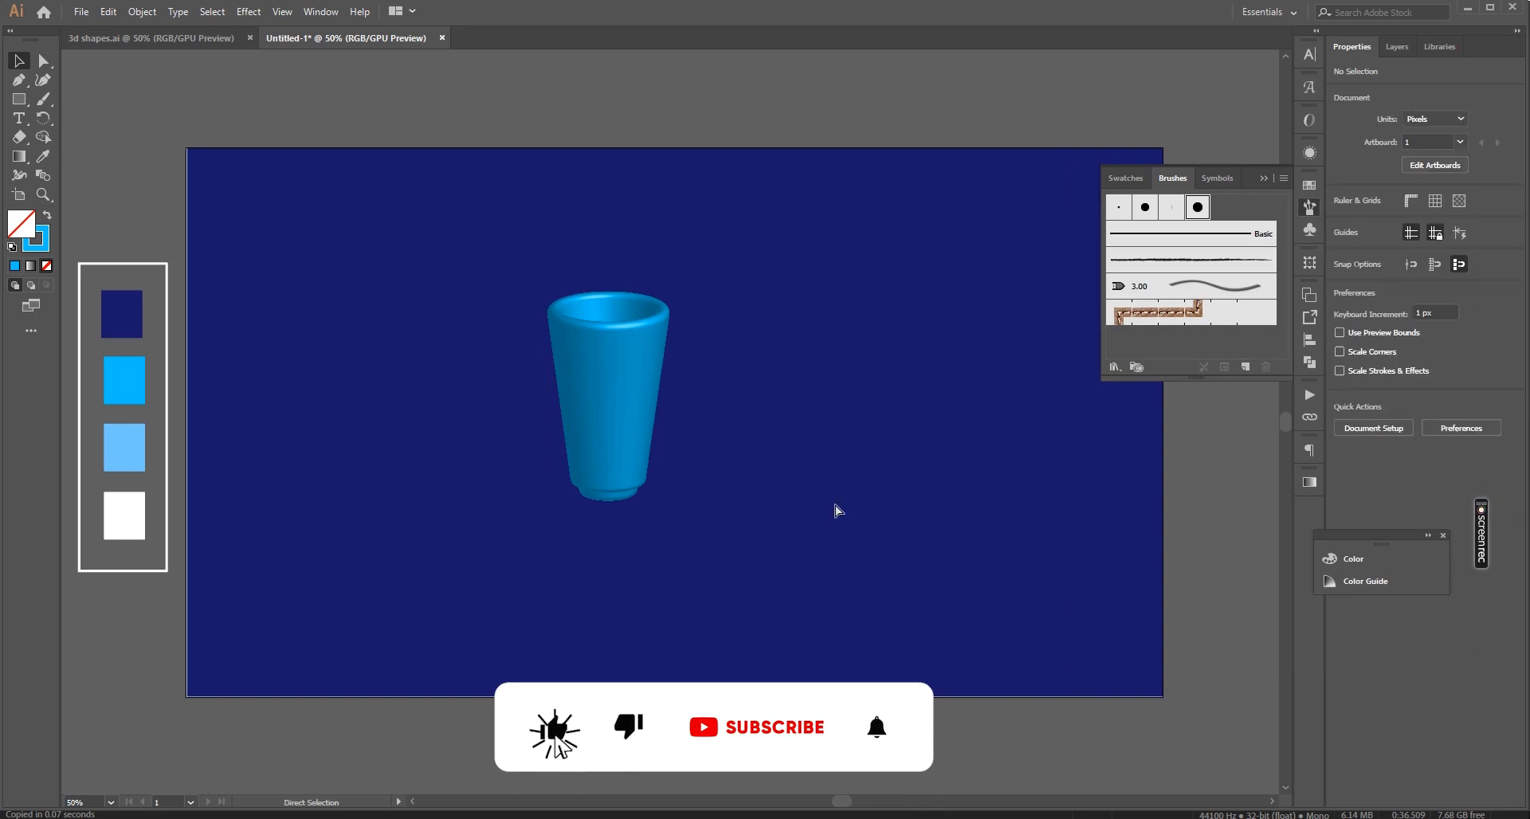
Edit the cup's 3D Revolve effect with preview on and raise its blend steps well above 25 for smoother shading
key(ctrl+plus)
key(ctrl+plus)
click(596, 432)
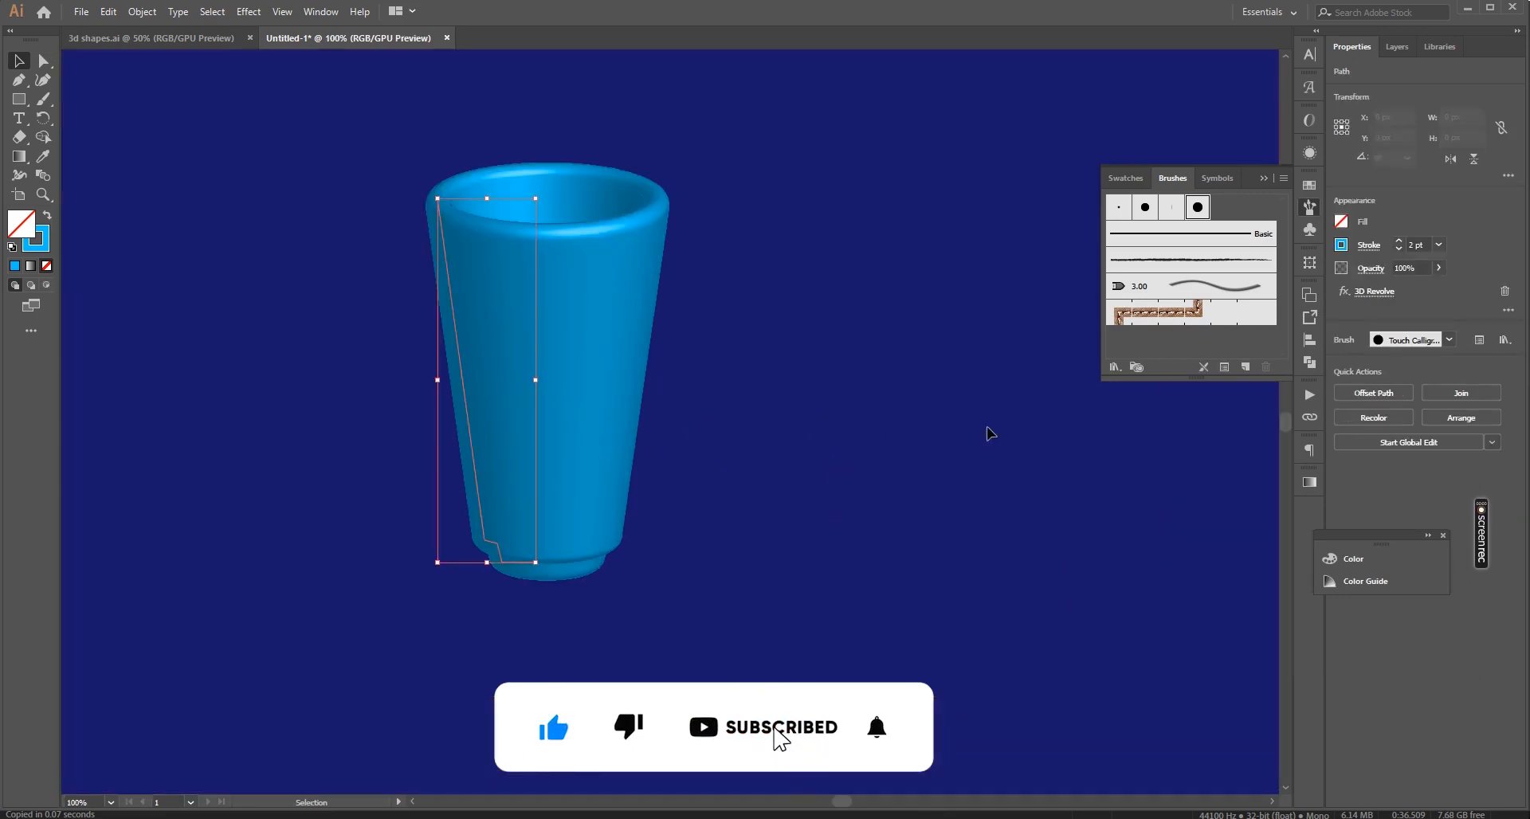
click(1368, 294)
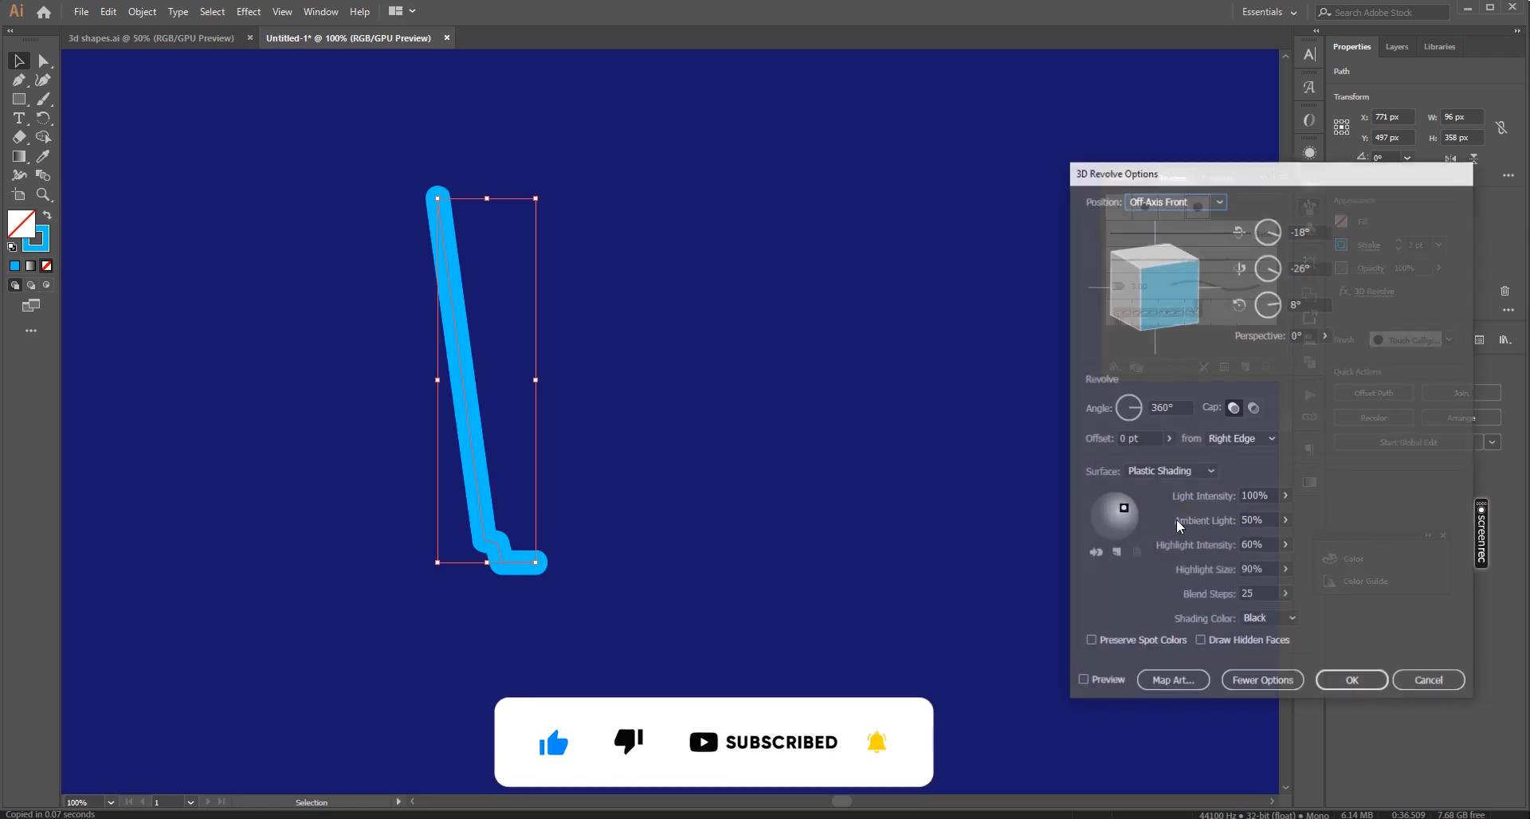
click(1083, 682)
click(1285, 595)
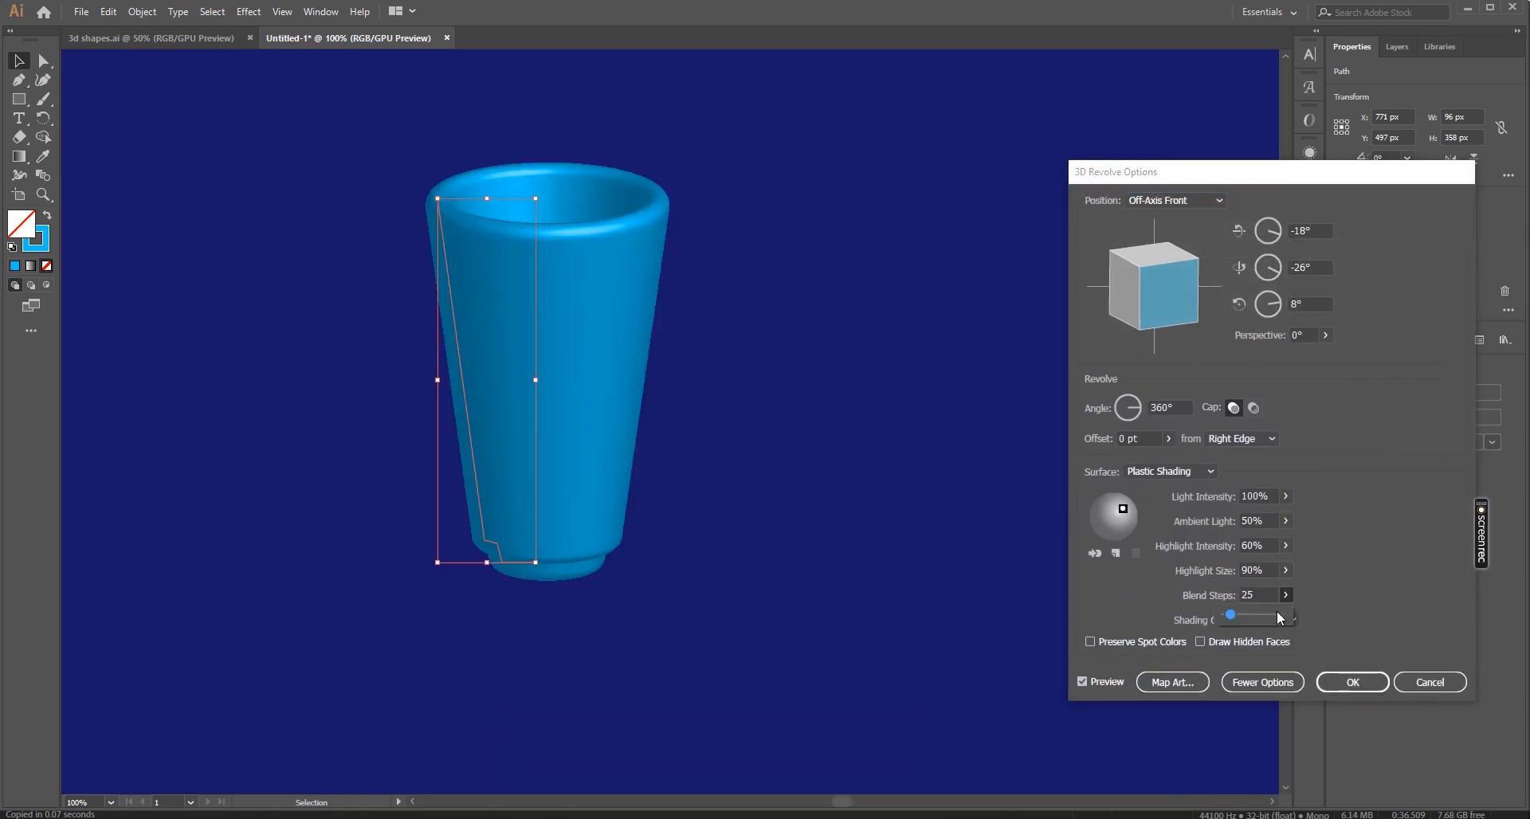
drag(1234, 622, 1290, 618)
drag(1283, 621, 1278, 621)
drag(1280, 621, 1319, 620)
click(1347, 684)
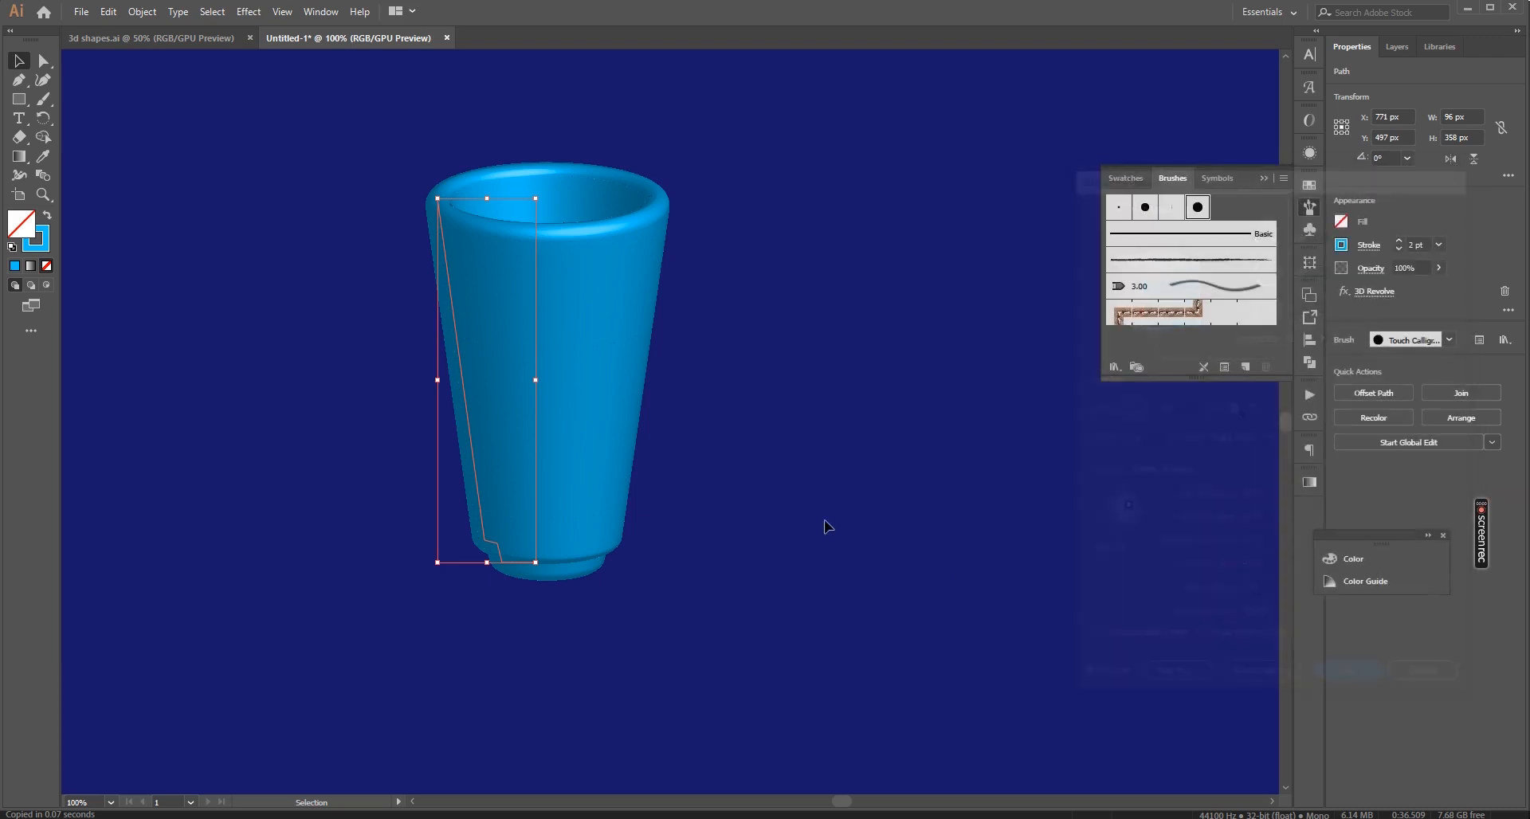
click(829, 494)
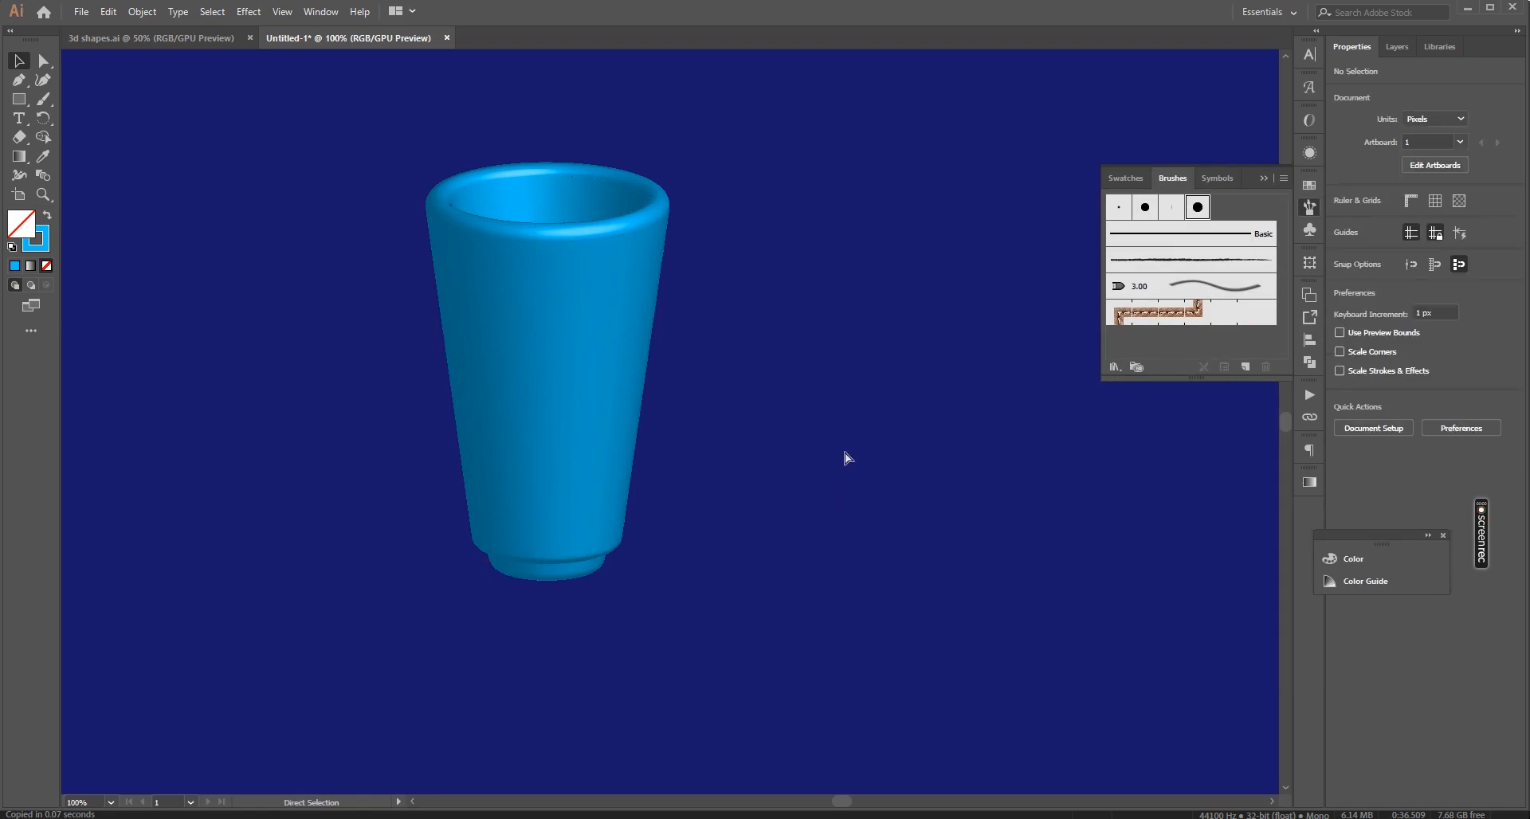
Draw an open lid profile with the Pen tool at the cup's left rim, rising outward and then running flat to the cup's centre
key(ctrl+minus)
key(ctrl+minus)
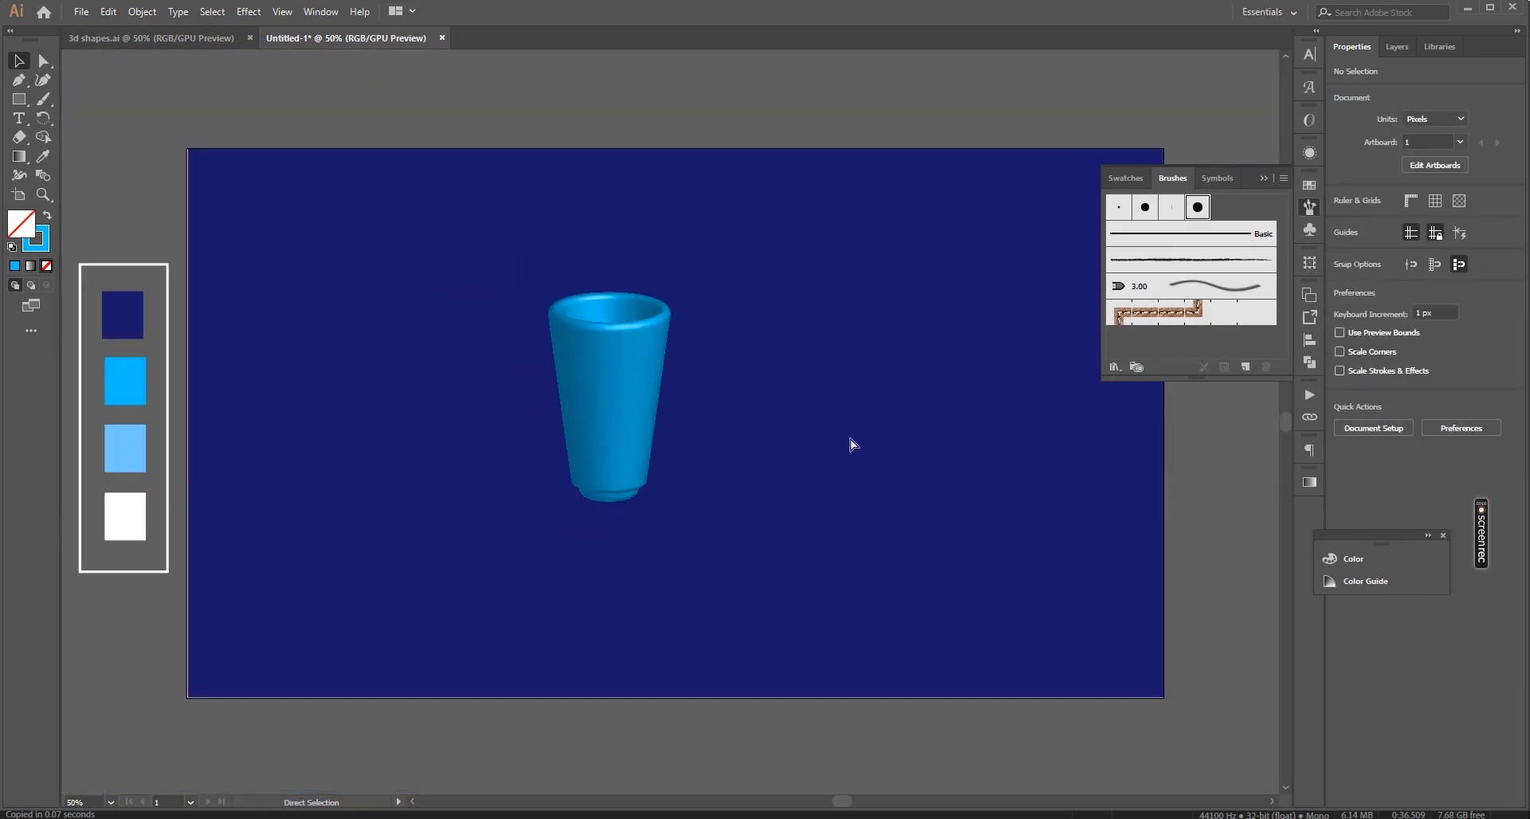
click(19, 80)
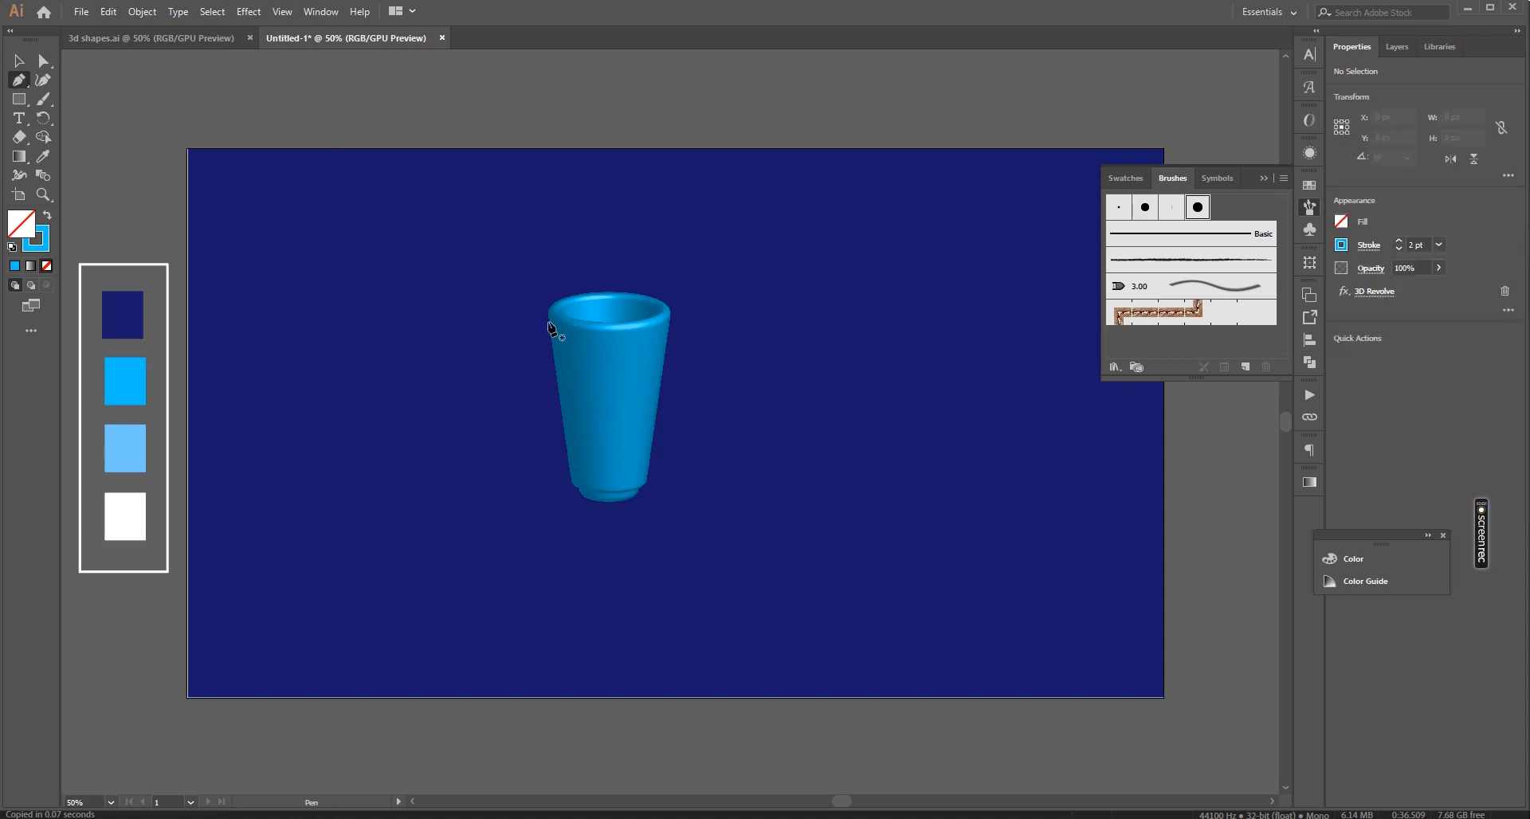
click(547, 323)
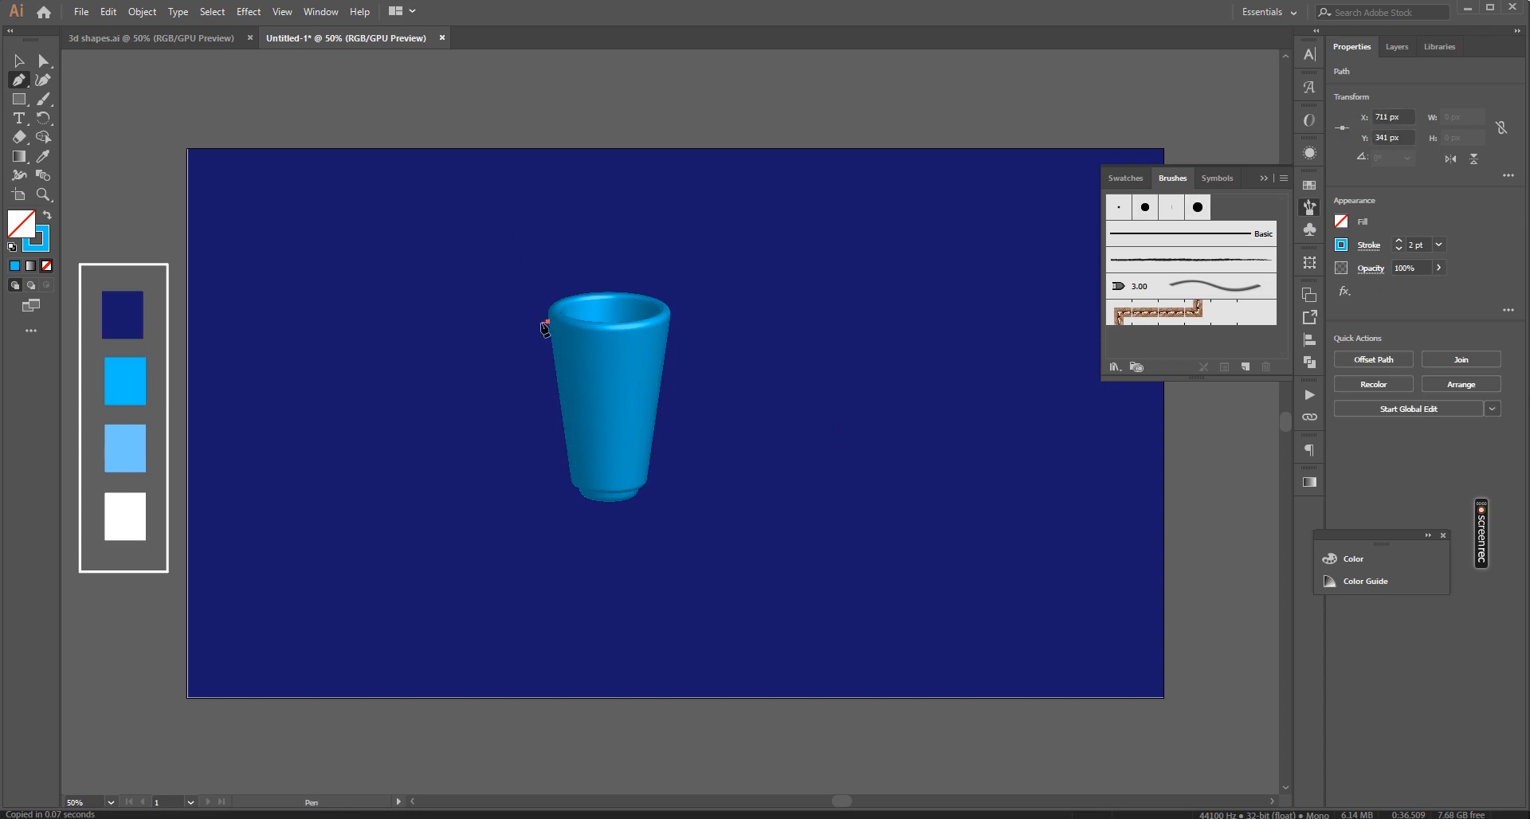
drag(545, 327, 527, 302)
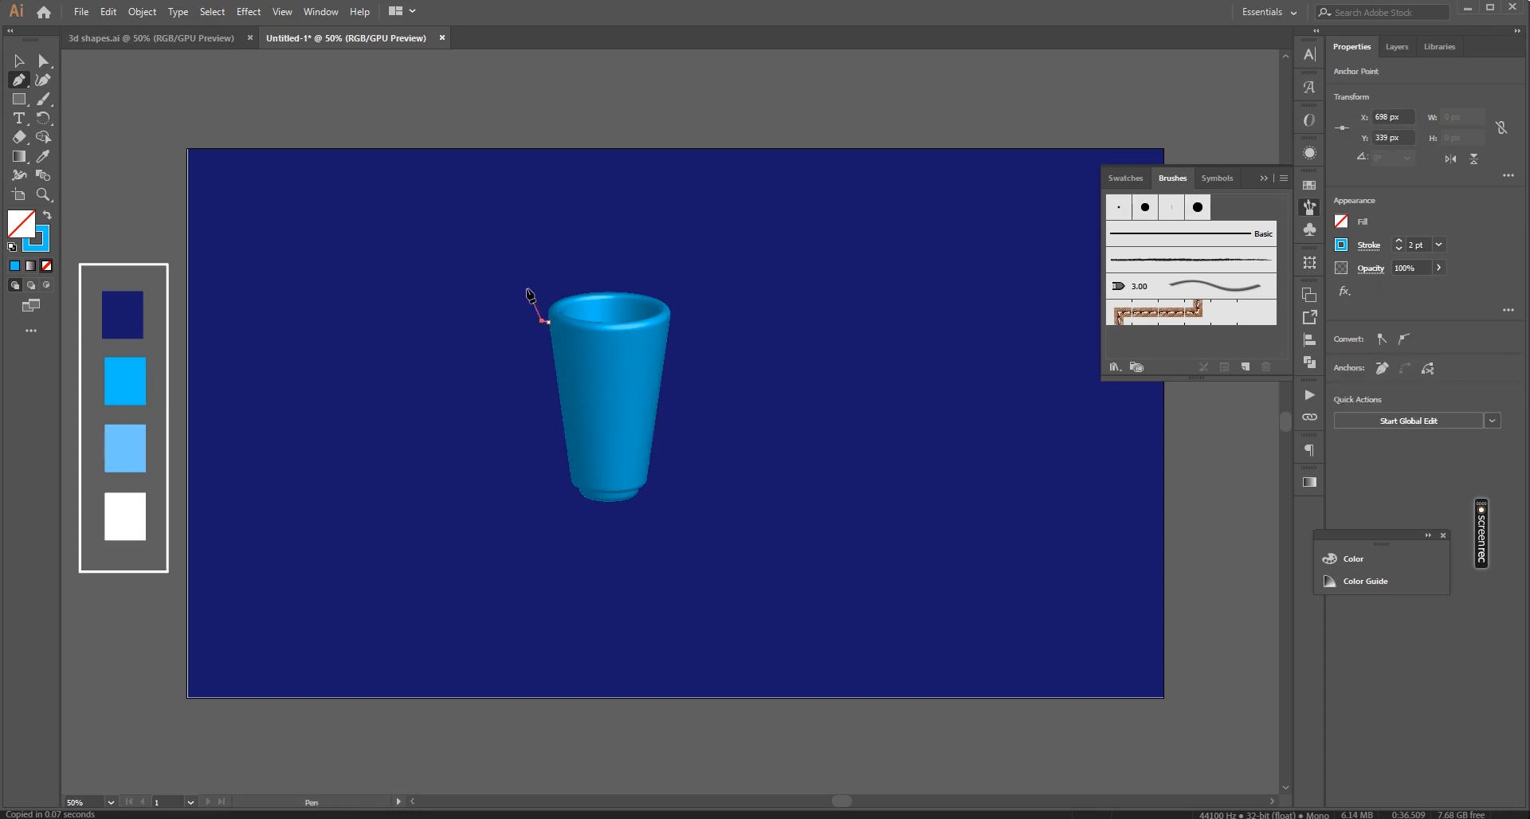
click(527, 288)
click(600, 288)
Sample the light blue palette colour onto the lid profile and swap it from fill to stroke
click(40, 159)
click(123, 445)
key(v)
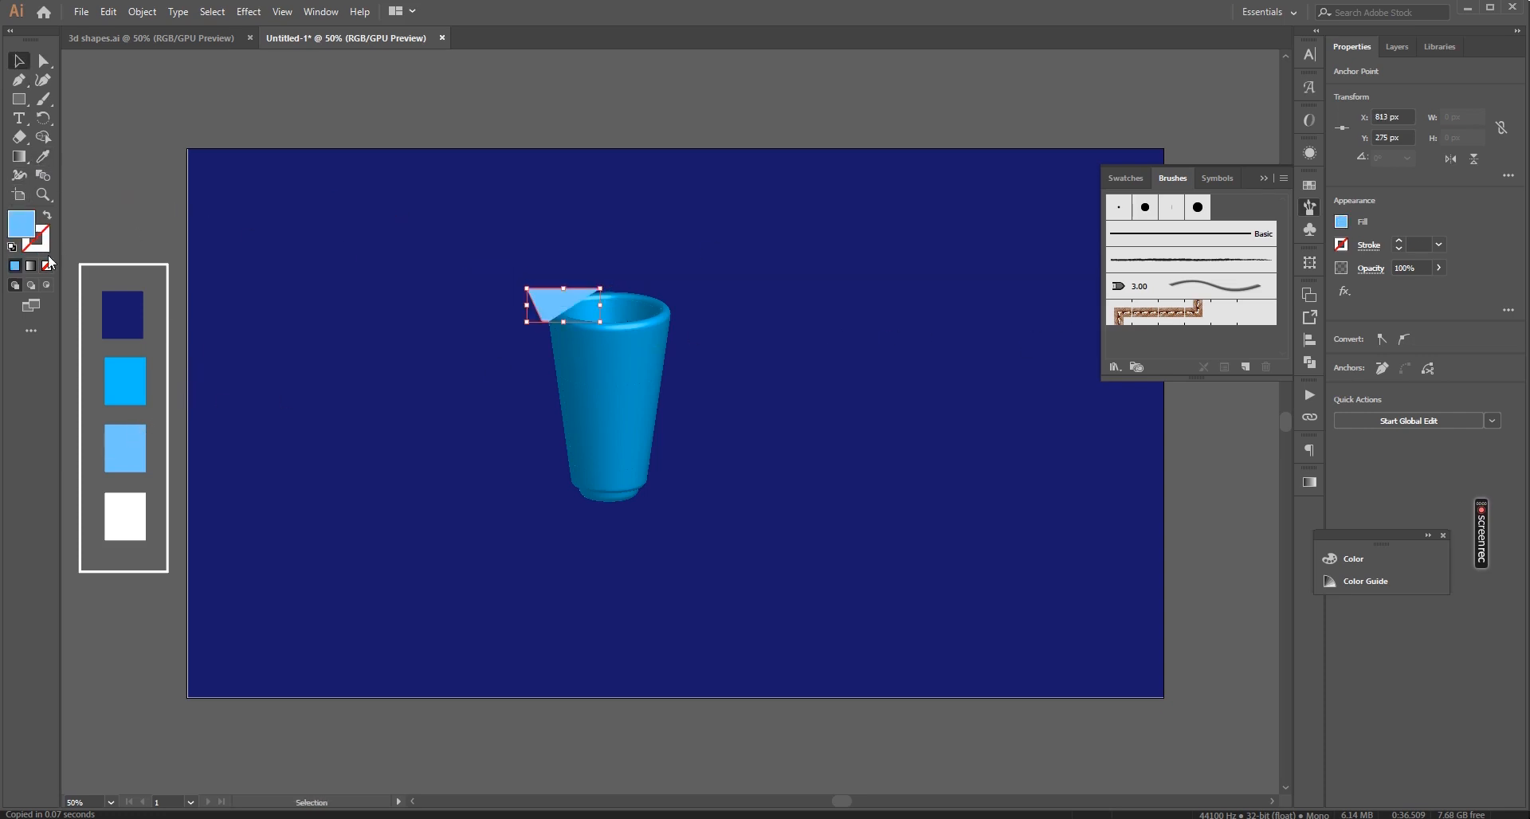
click(48, 216)
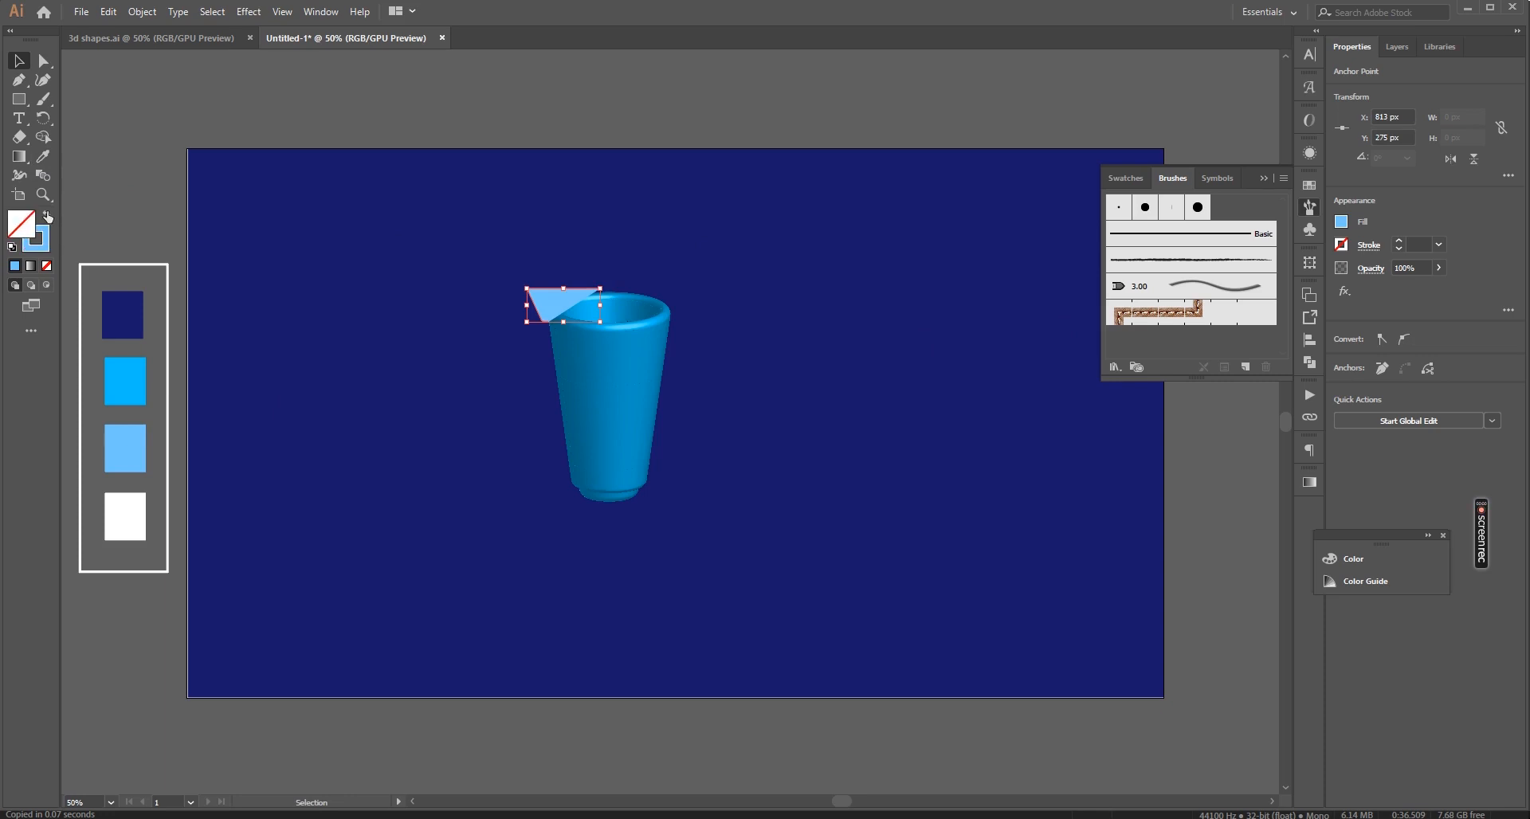
Apply the large Touch Calligraphic brush to the lid profile with a 2 pt stroke, round cap and round corners
click(1198, 209)
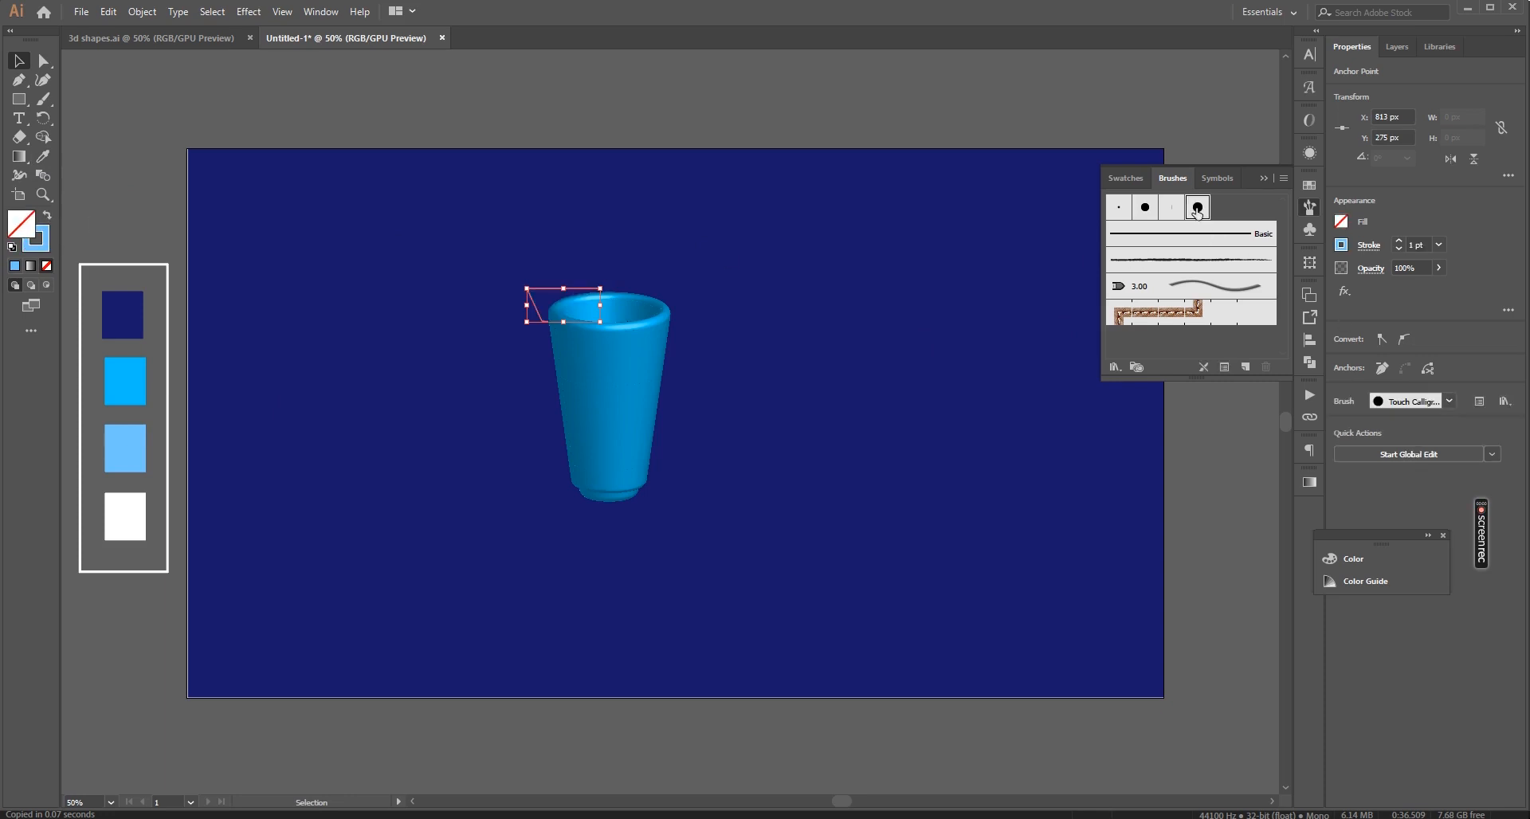
click(1399, 242)
click(1370, 246)
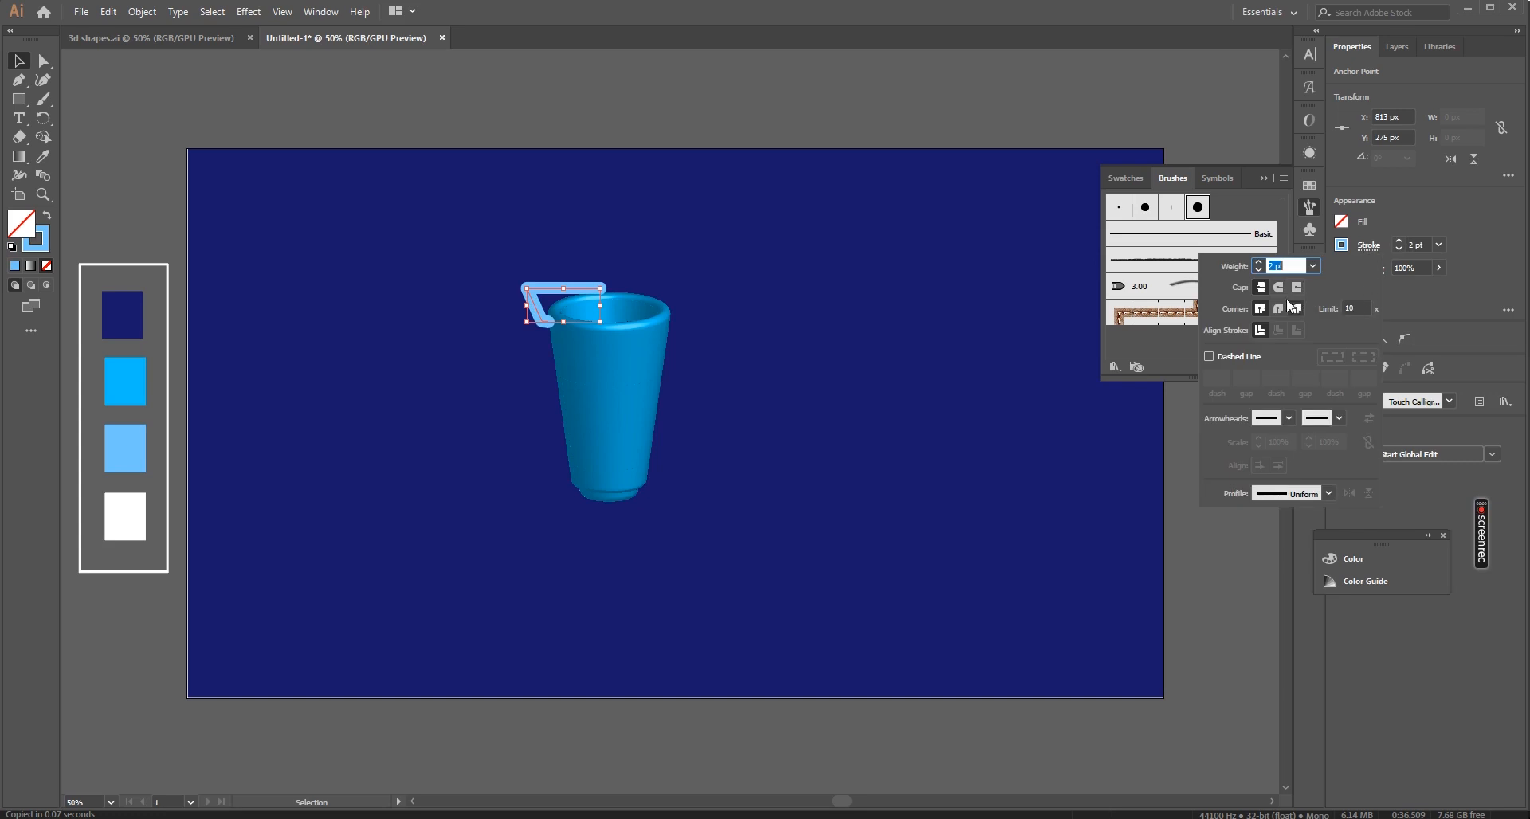
click(1280, 289)
click(1280, 309)
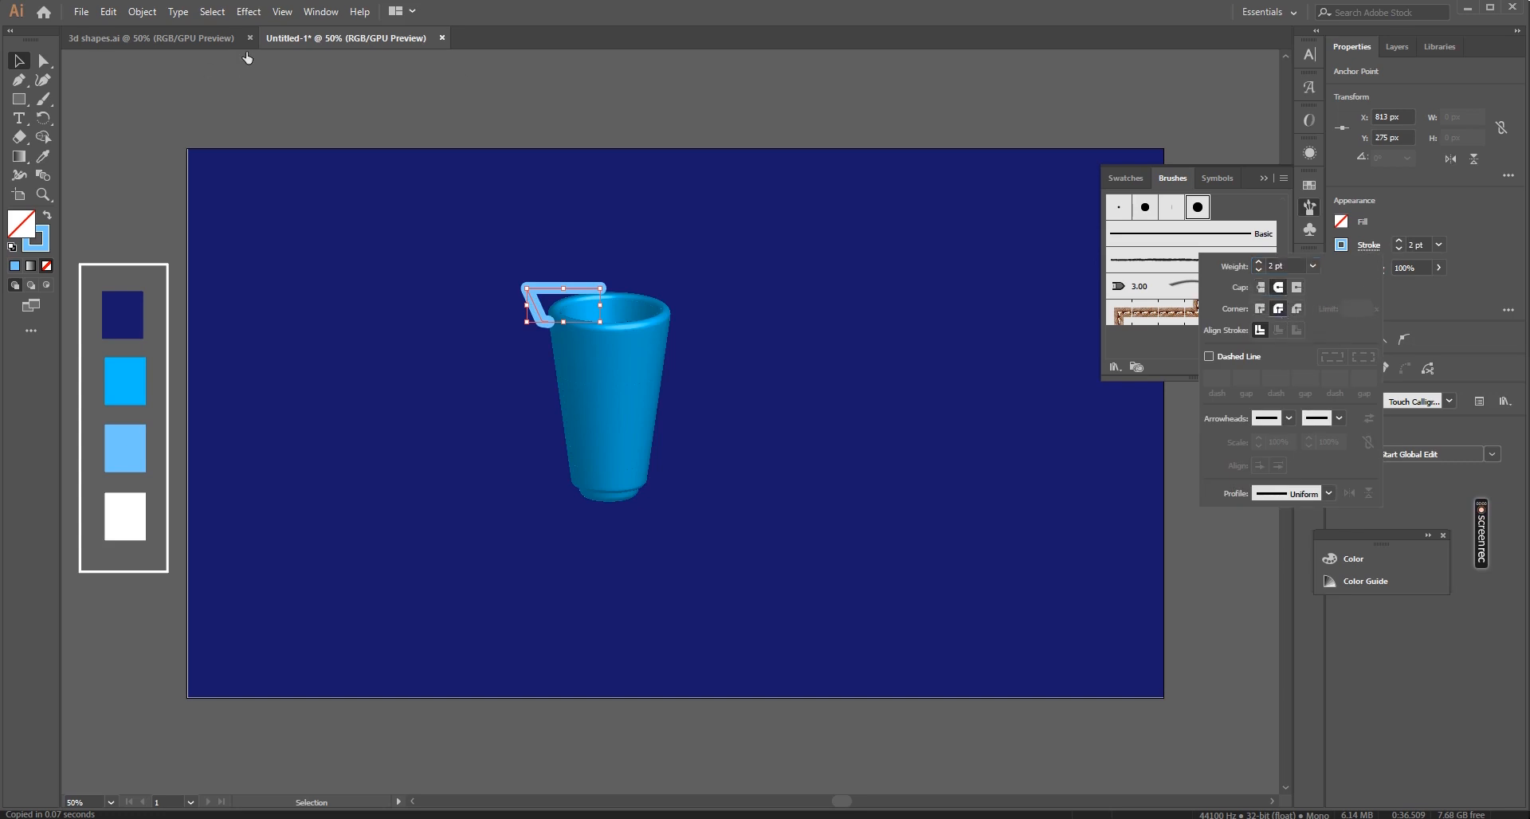
click(249, 12)
mouse_move(383, 103)
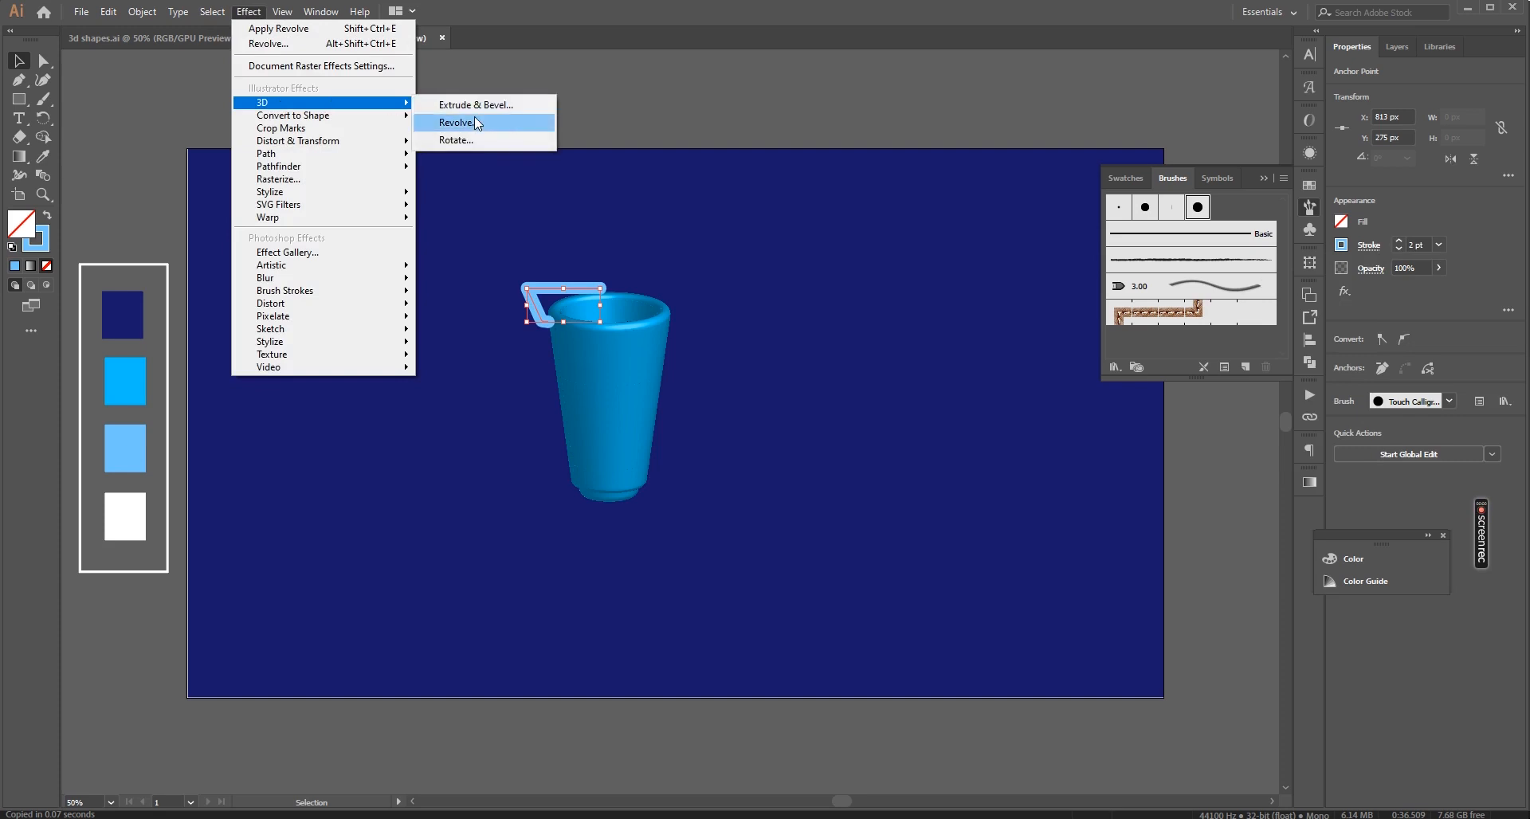
click(475, 119)
click(1092, 642)
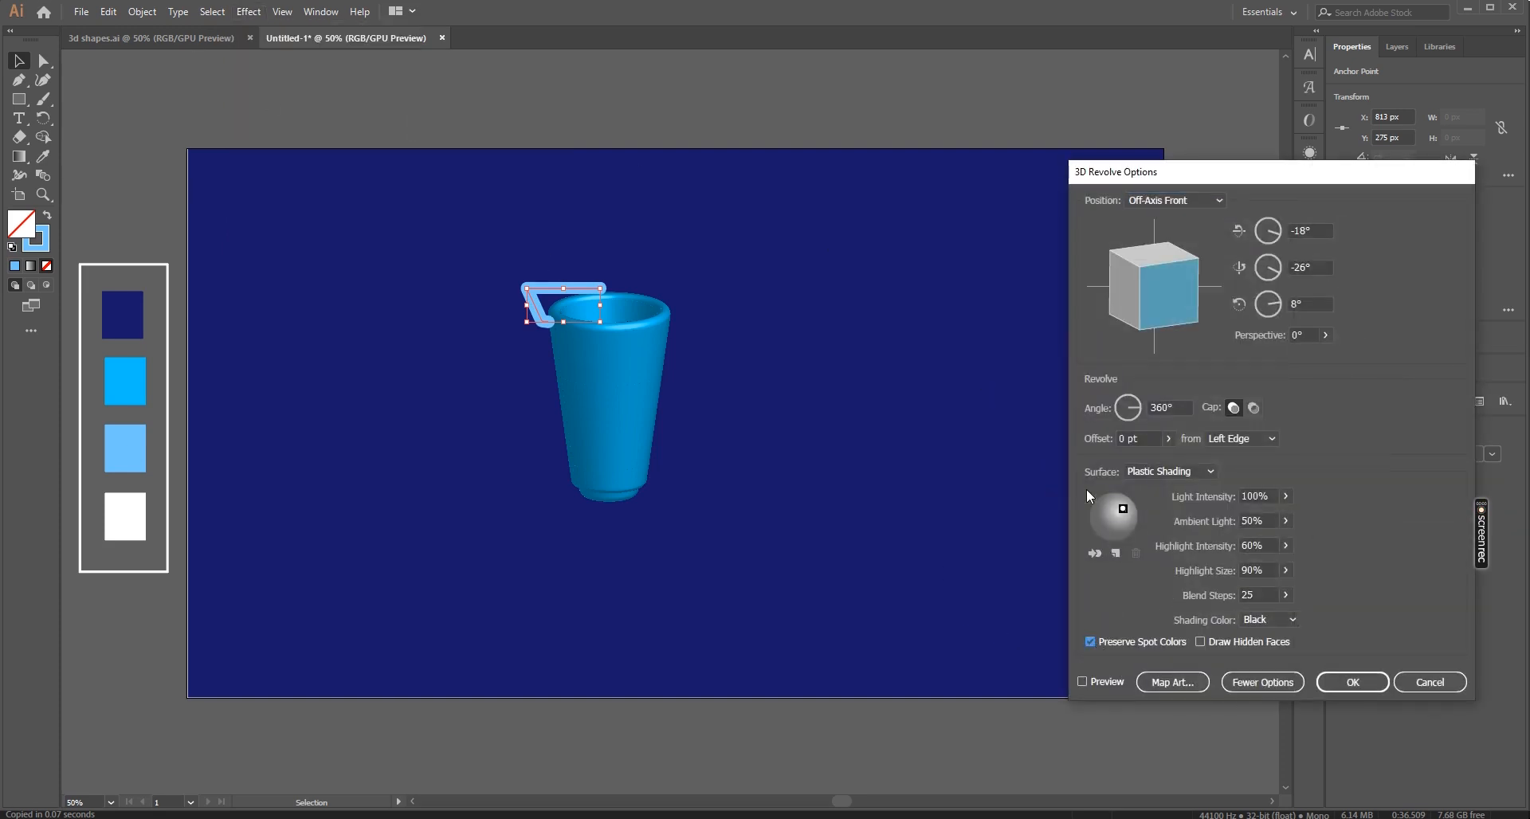
click(1259, 438)
click(1246, 474)
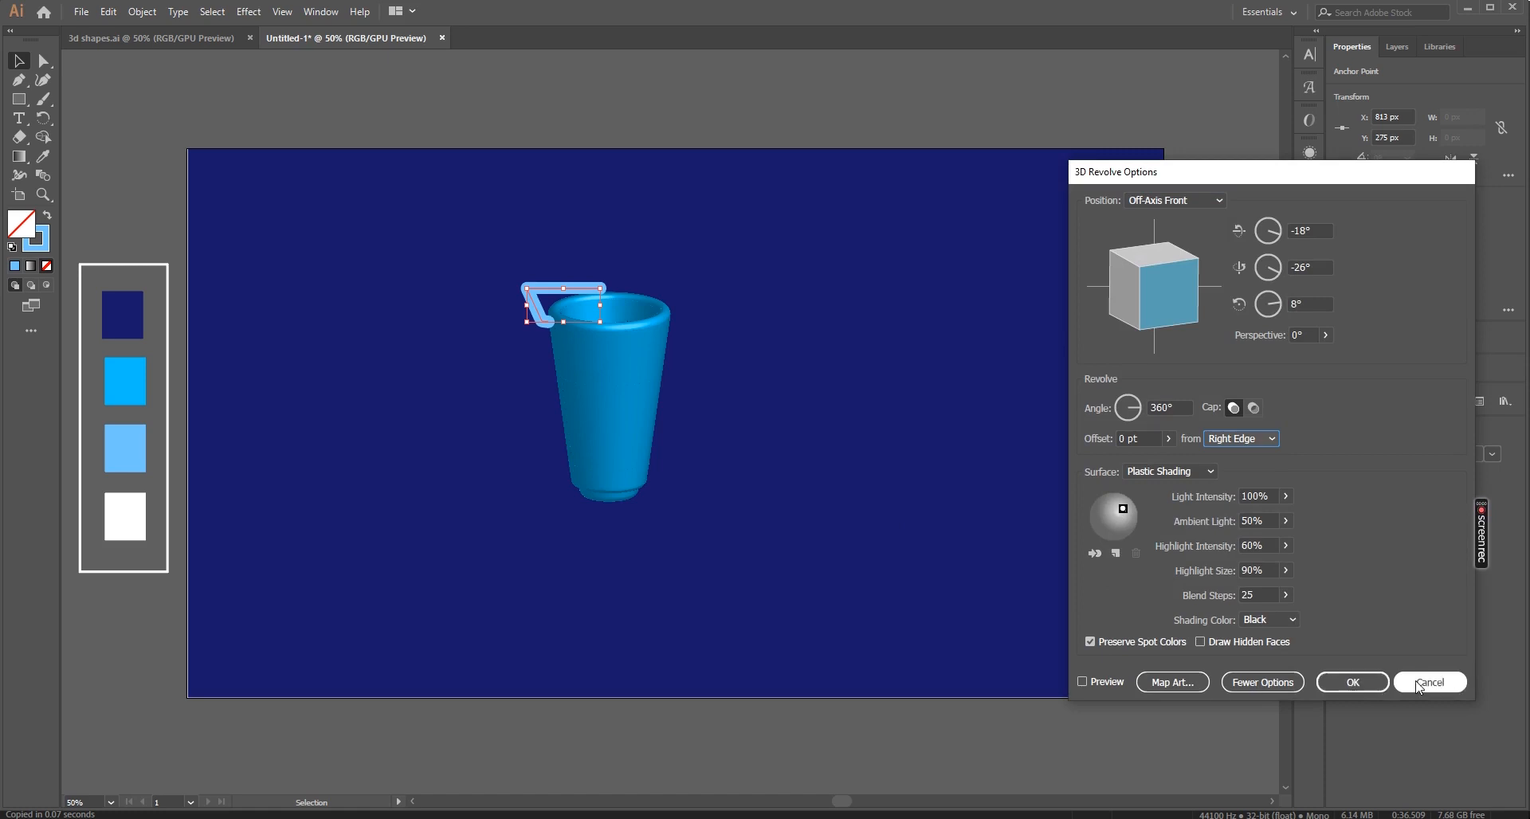
key(Escape)
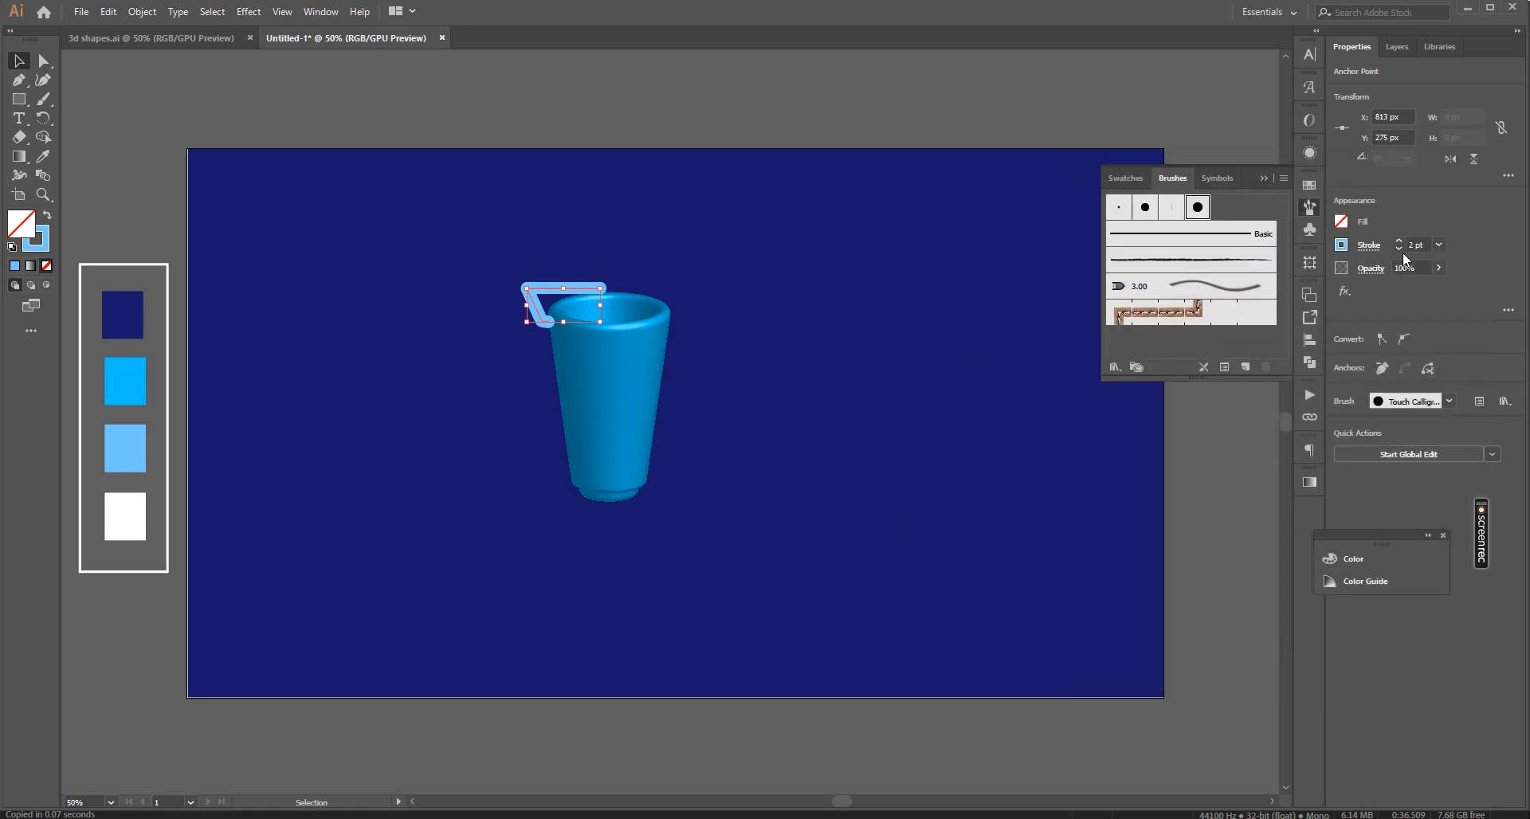
Thin the lid profile's stroke to 1 pt and start a 3D Revolve effect on it with preview on
click(769, 335)
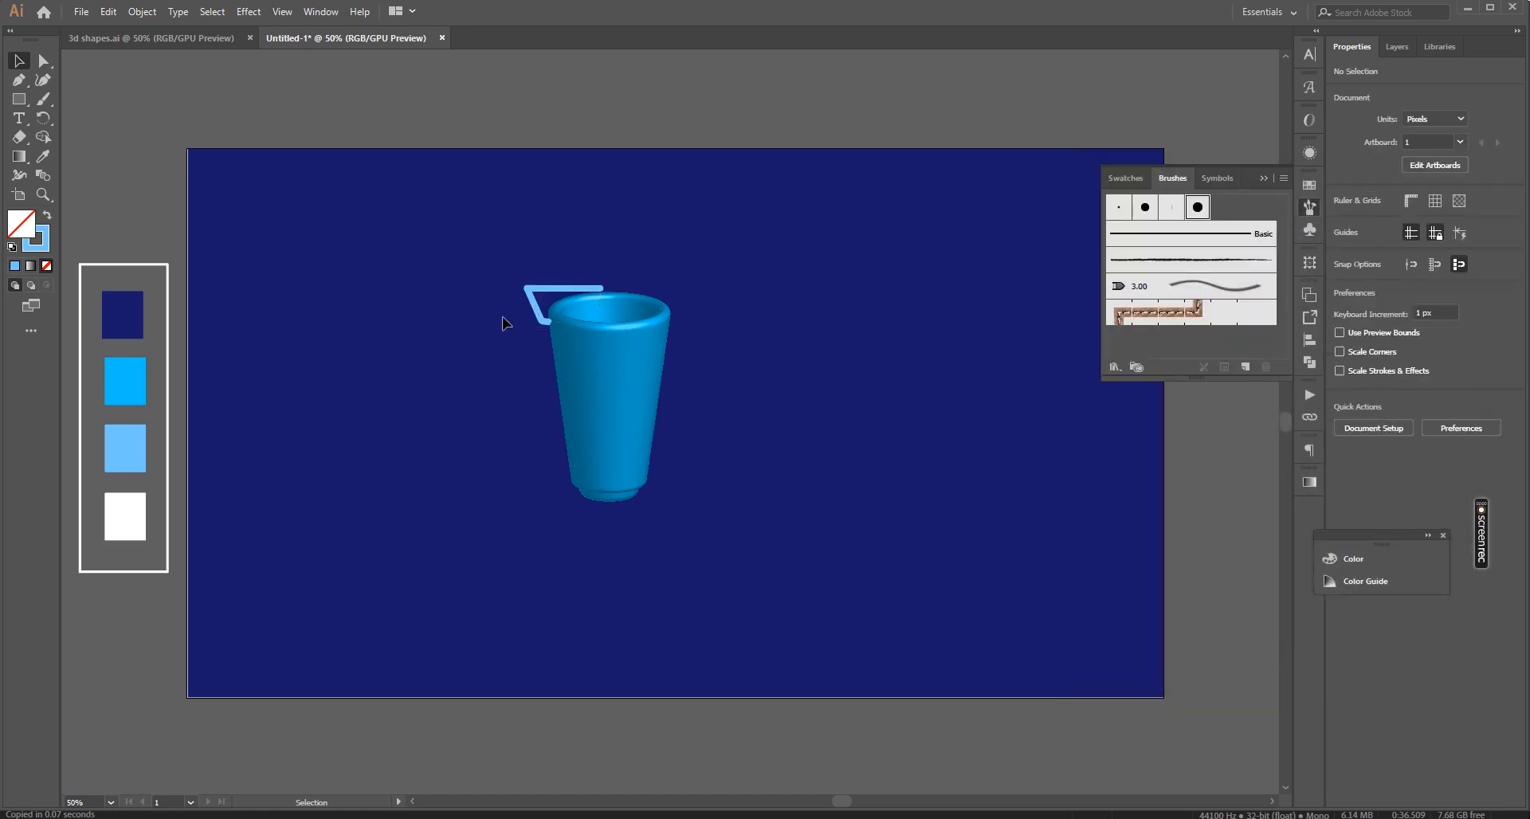
click(536, 315)
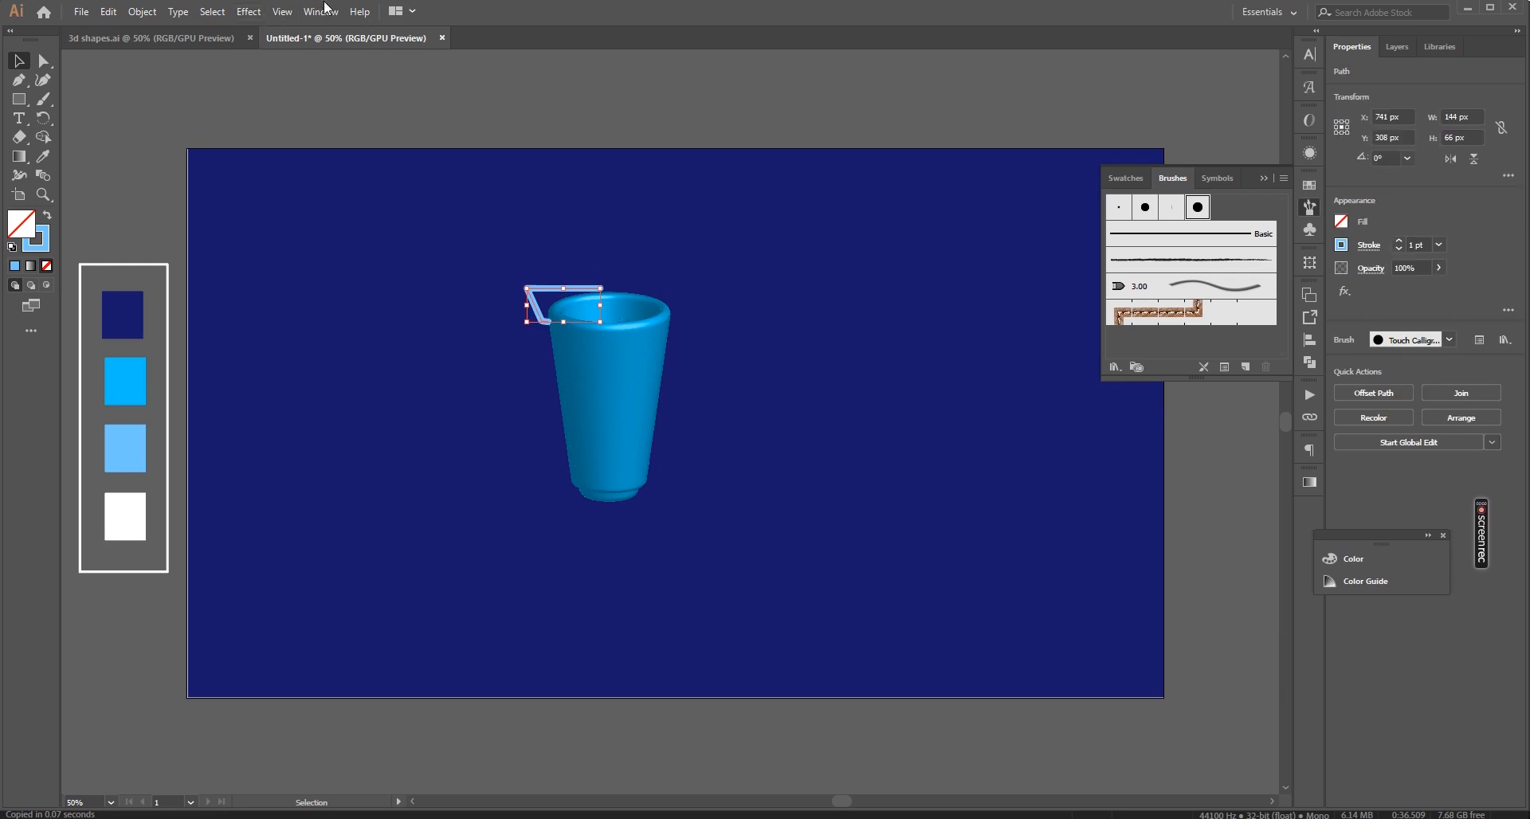
click(249, 12)
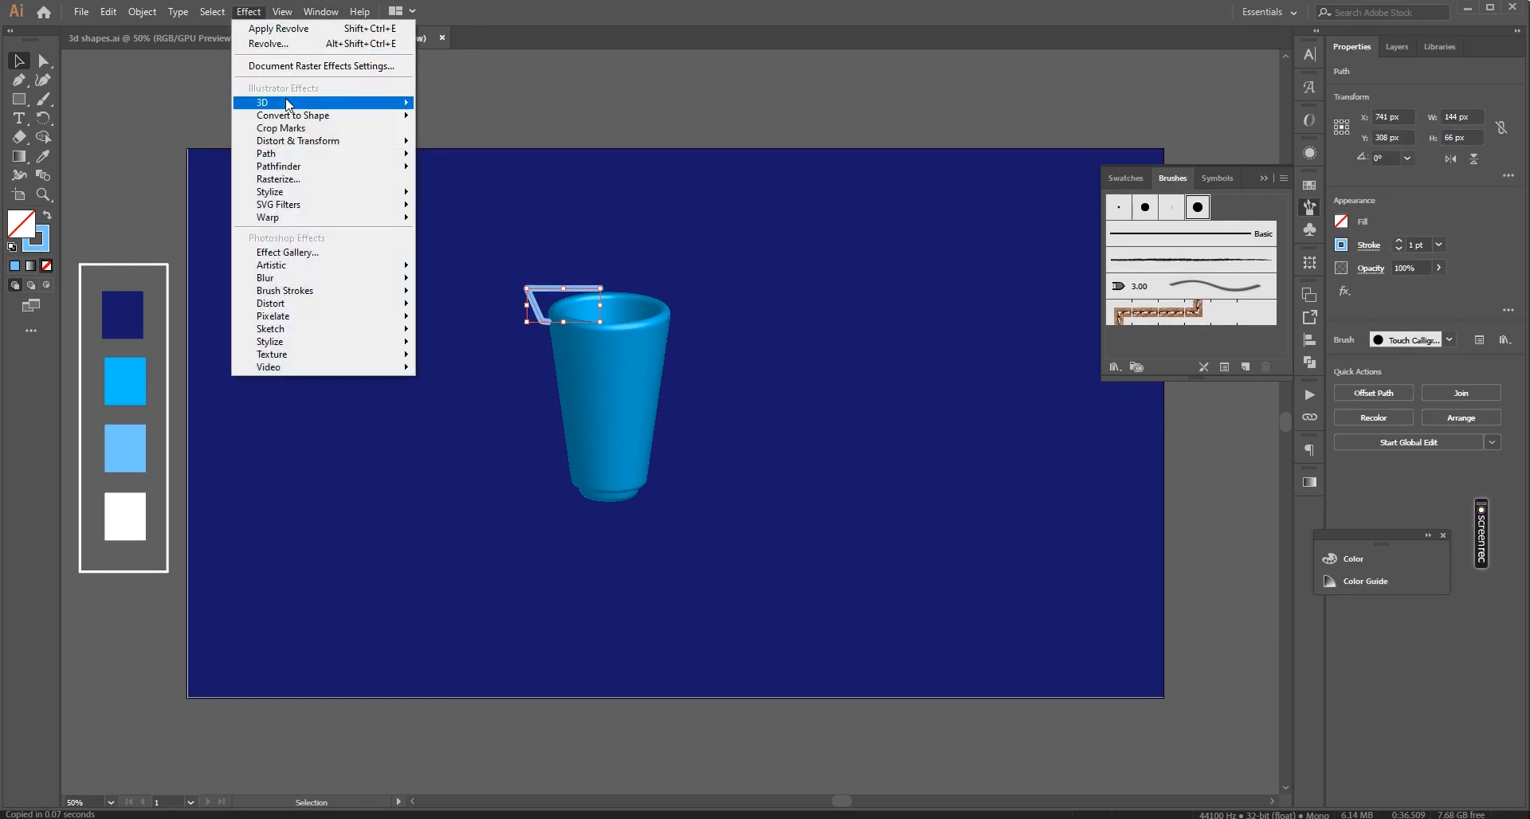
mouse_move(288, 104)
click(458, 127)
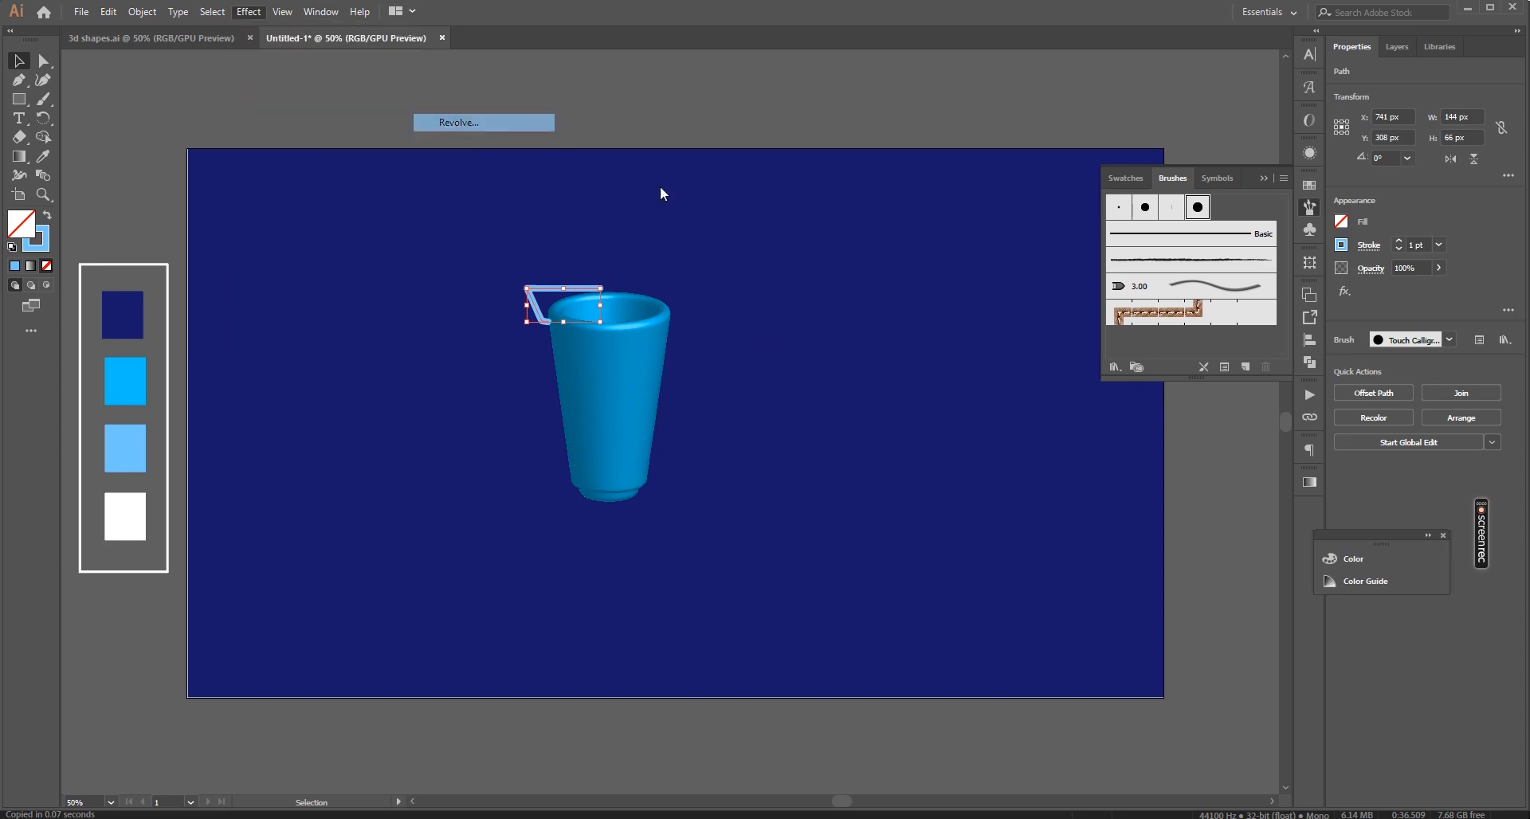
click(1082, 682)
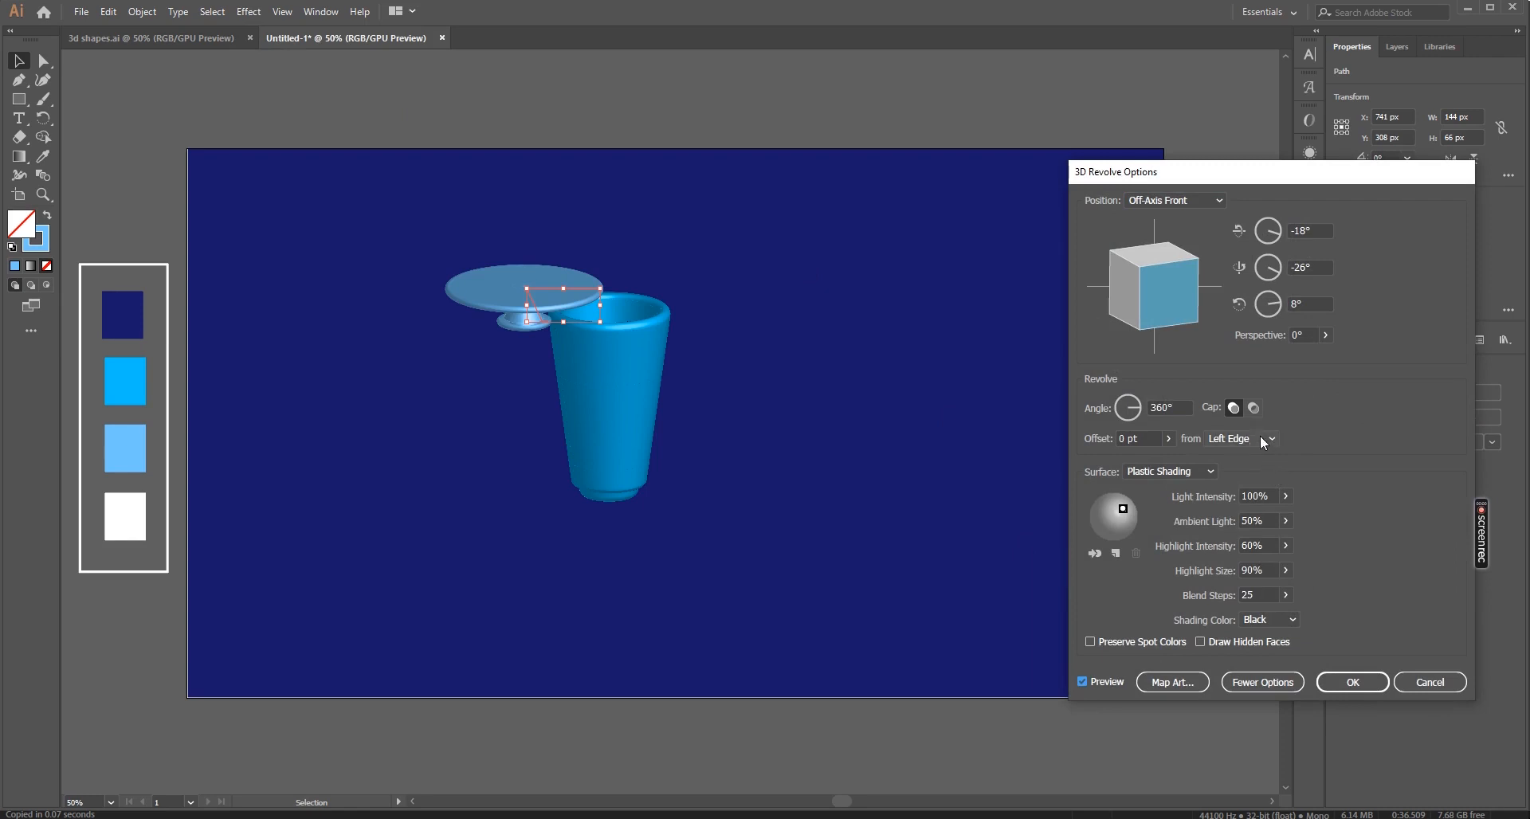
Try the Off-Axis Top position for the lid's revolve, apply it with Isometric Left instead, and select the cup
click(1216, 200)
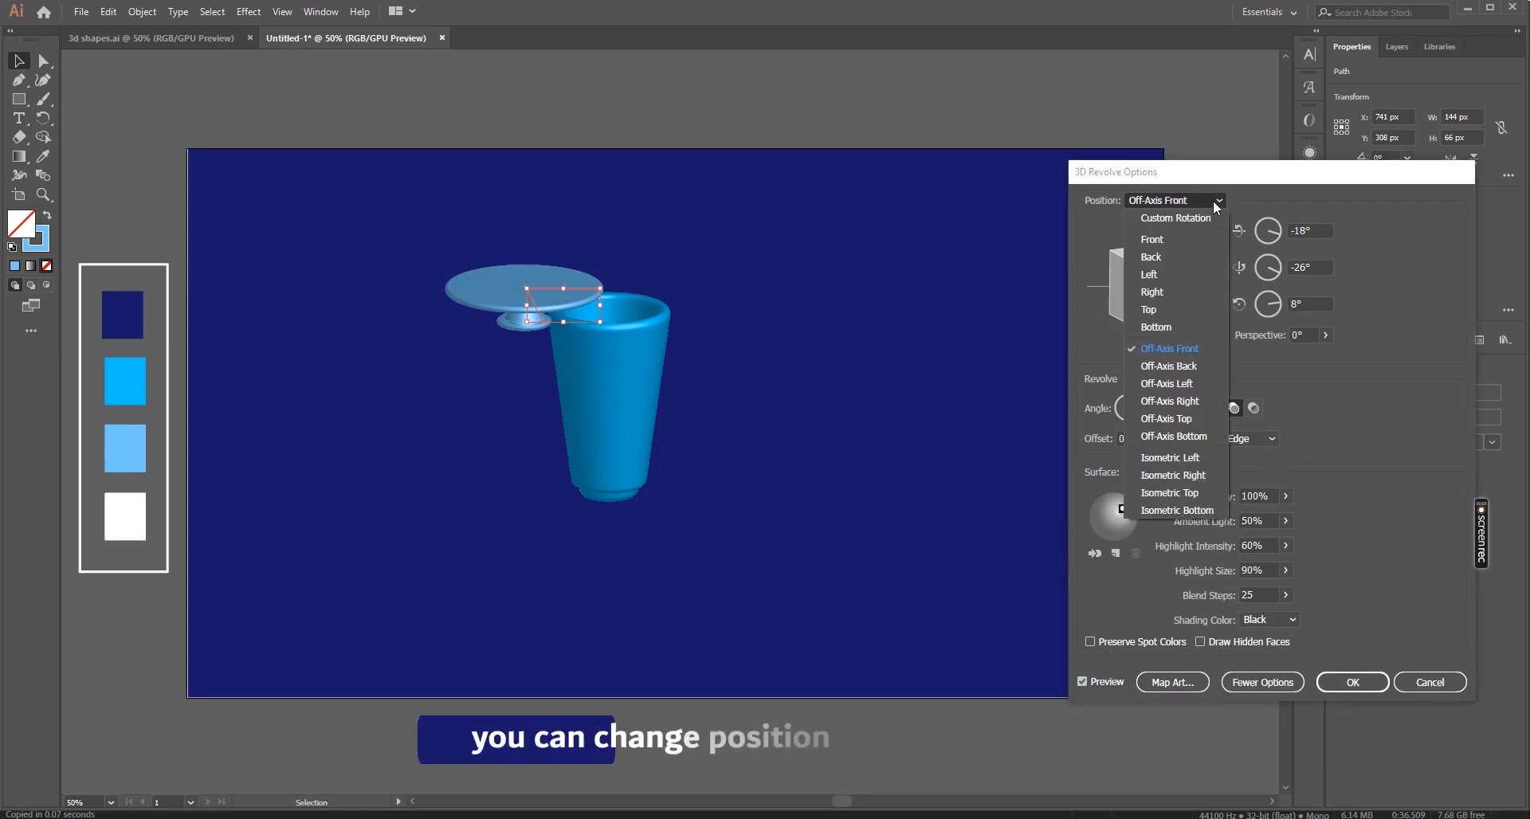
click(1178, 418)
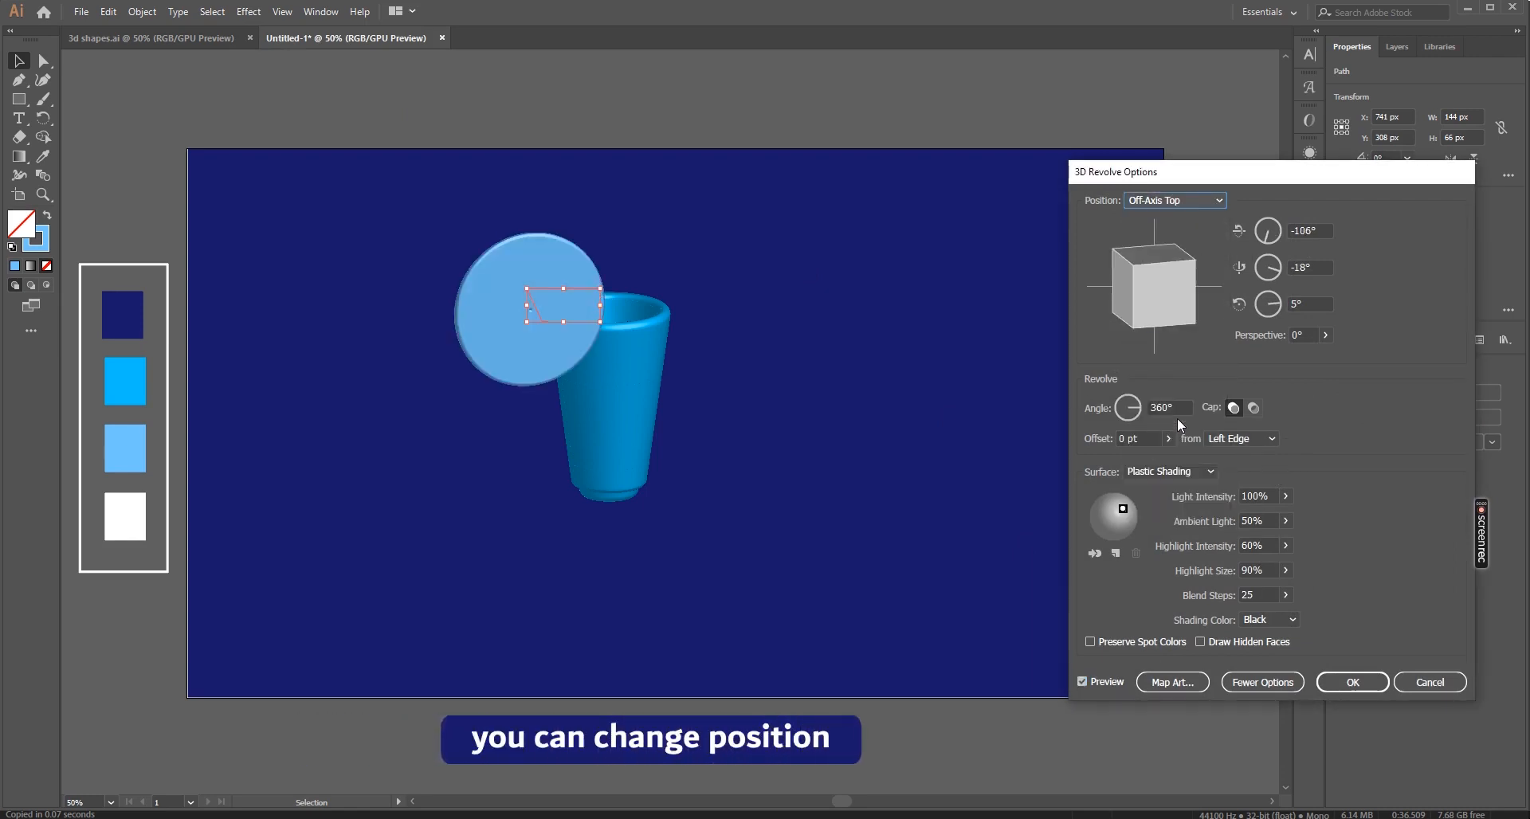
click(1217, 203)
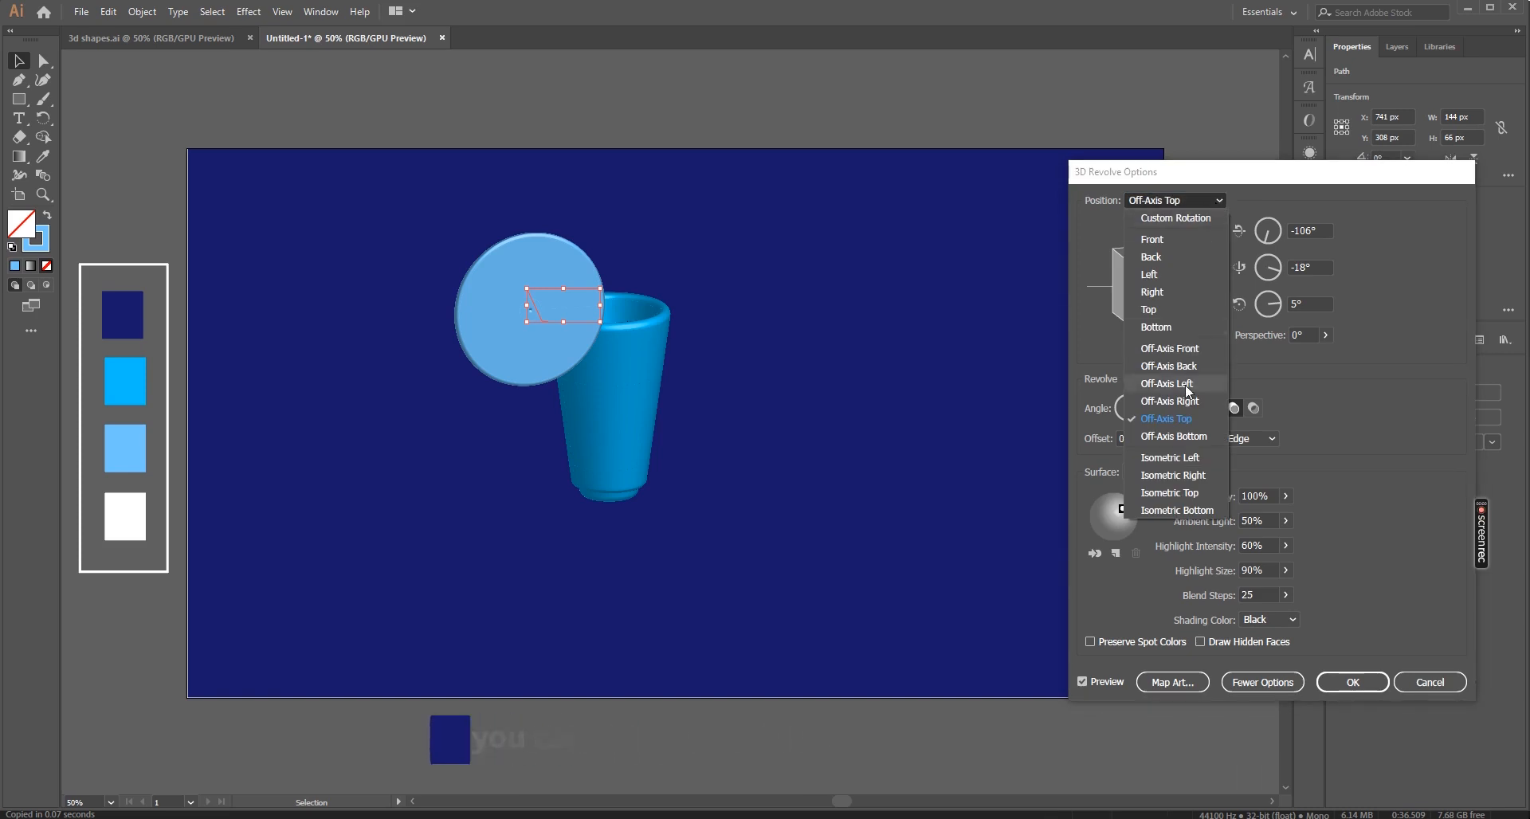
click(1183, 462)
click(1353, 682)
click(638, 394)
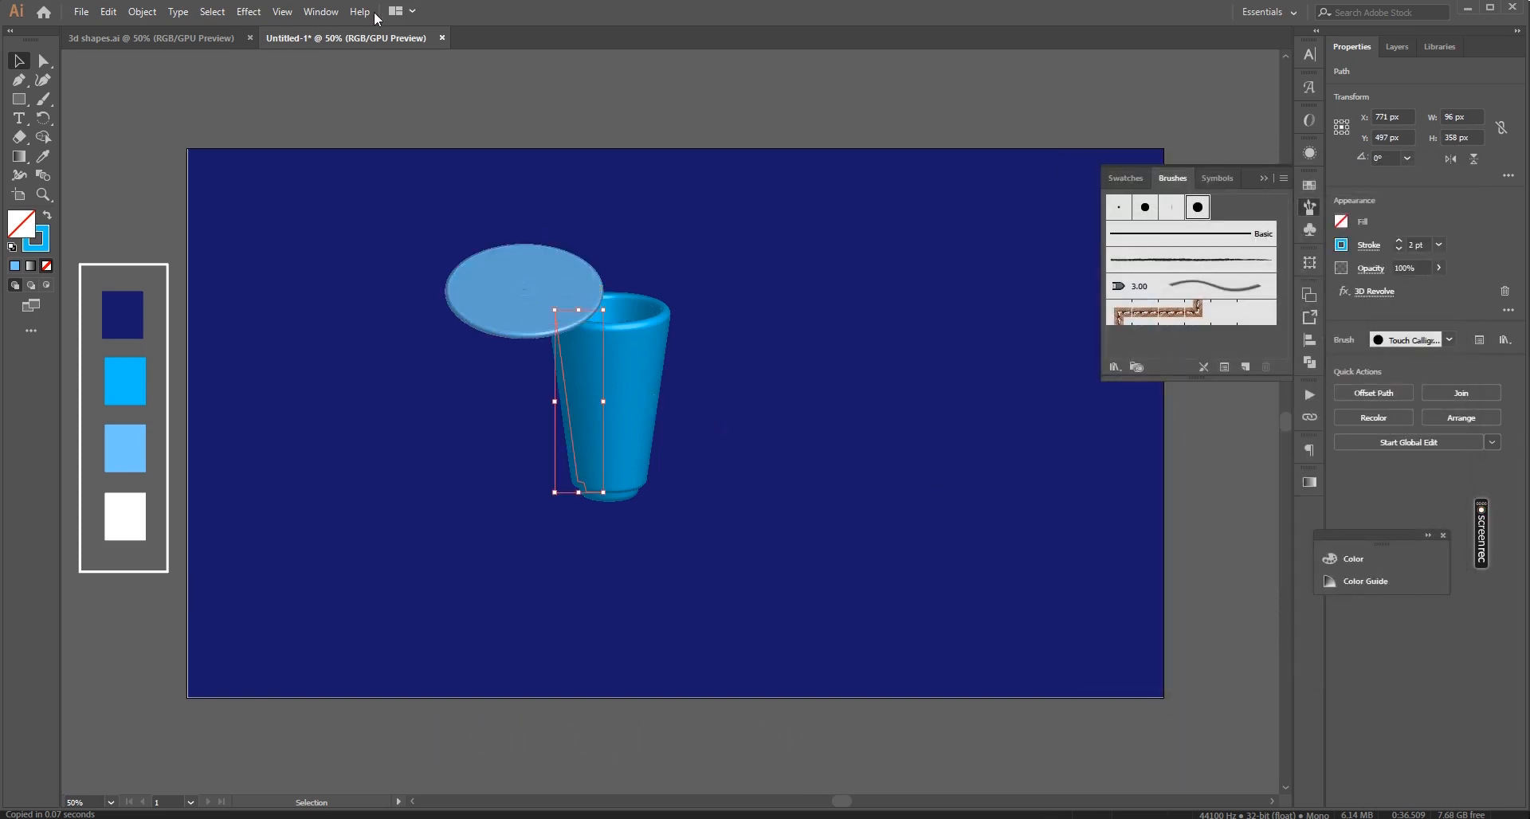
click(248, 11)
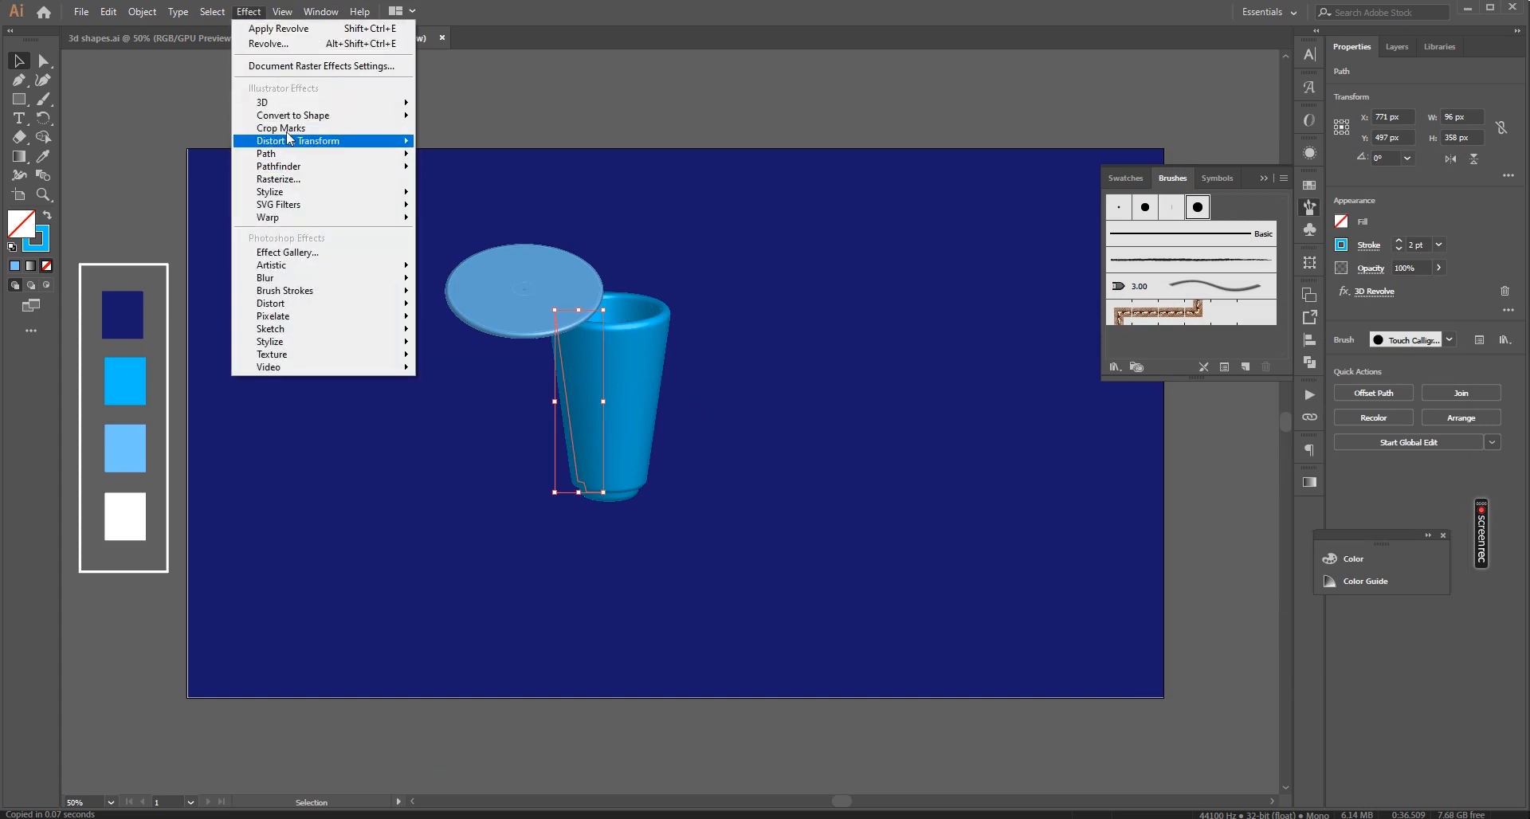
mouse_move(405, 109)
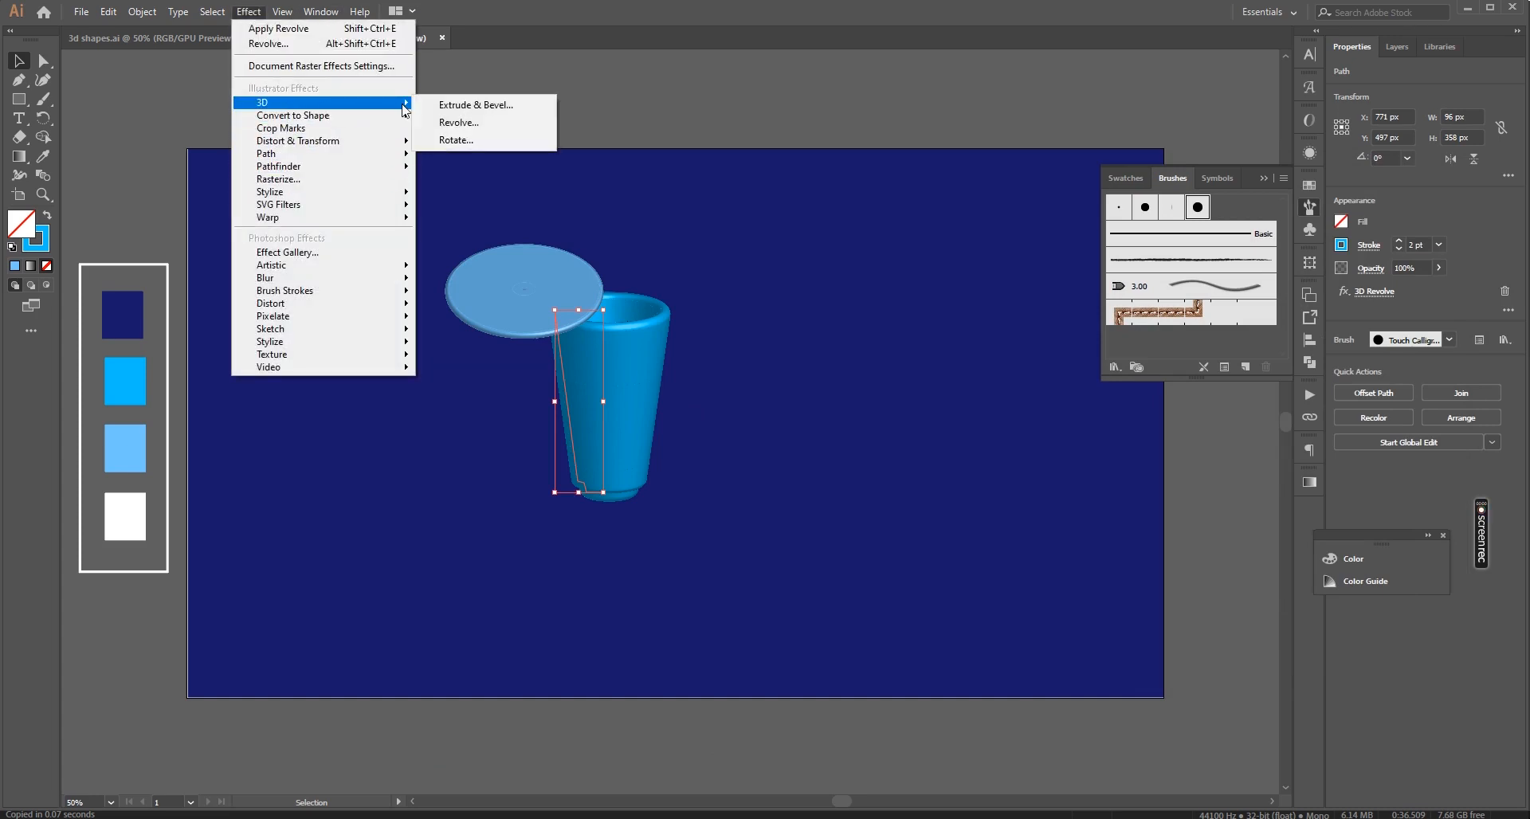
click(452, 122)
click(937, 443)
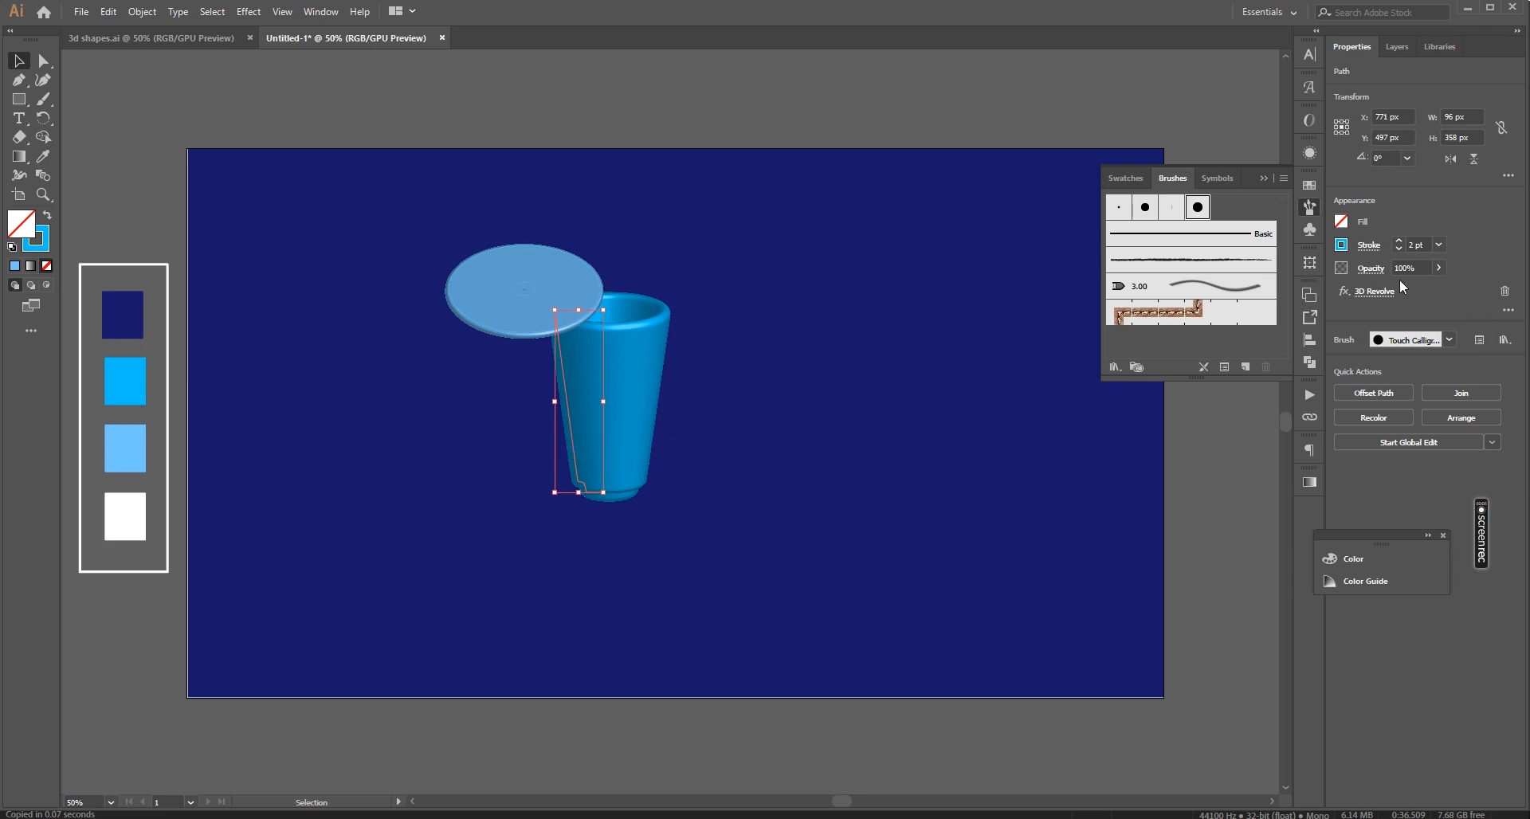
Edit the cup's existing 3D Revolve effect with preview on and set its position to Isometric Left
click(1374, 291)
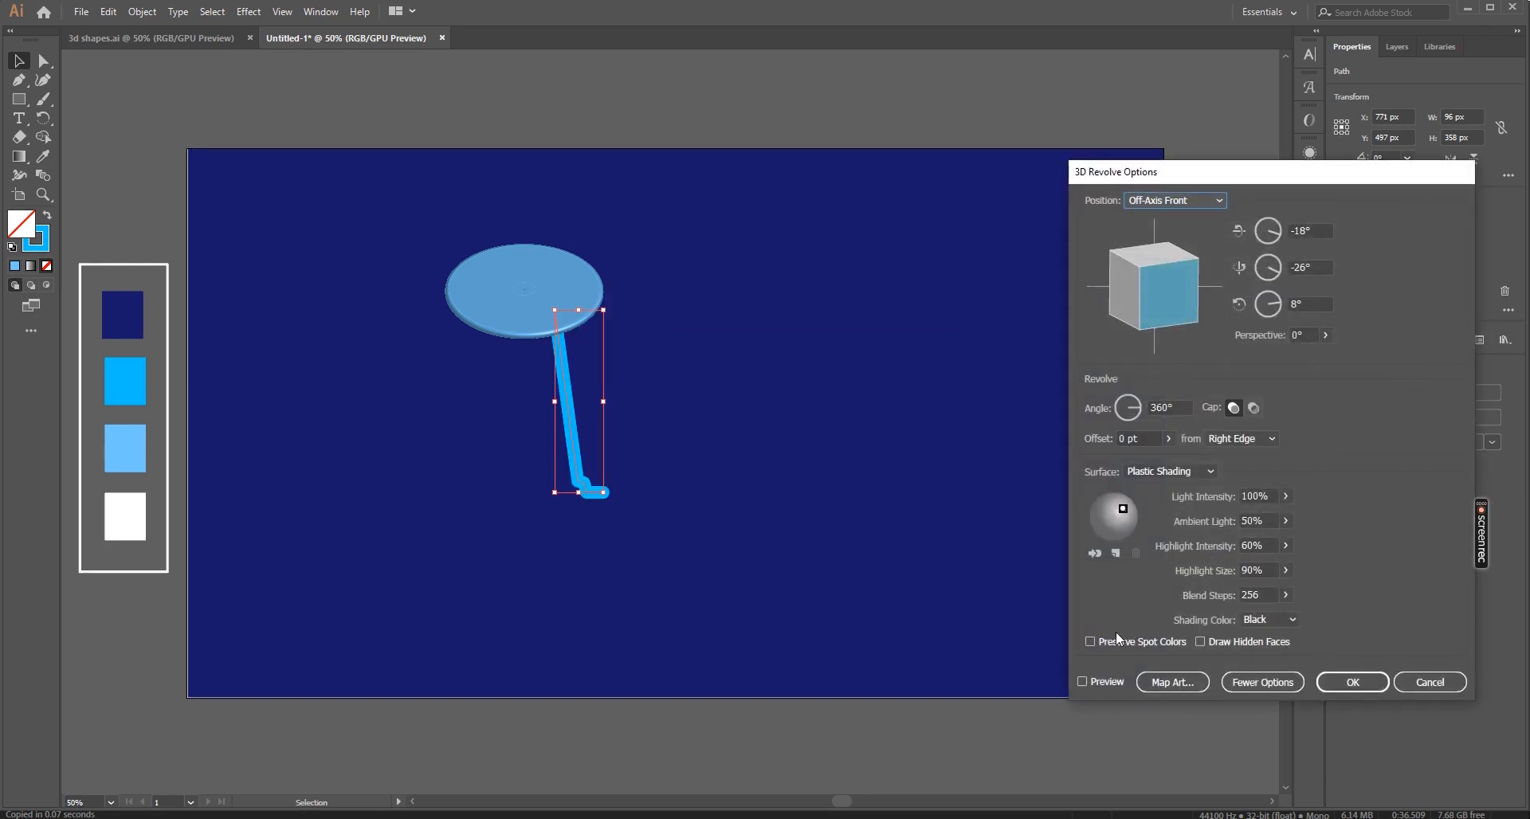
click(1083, 683)
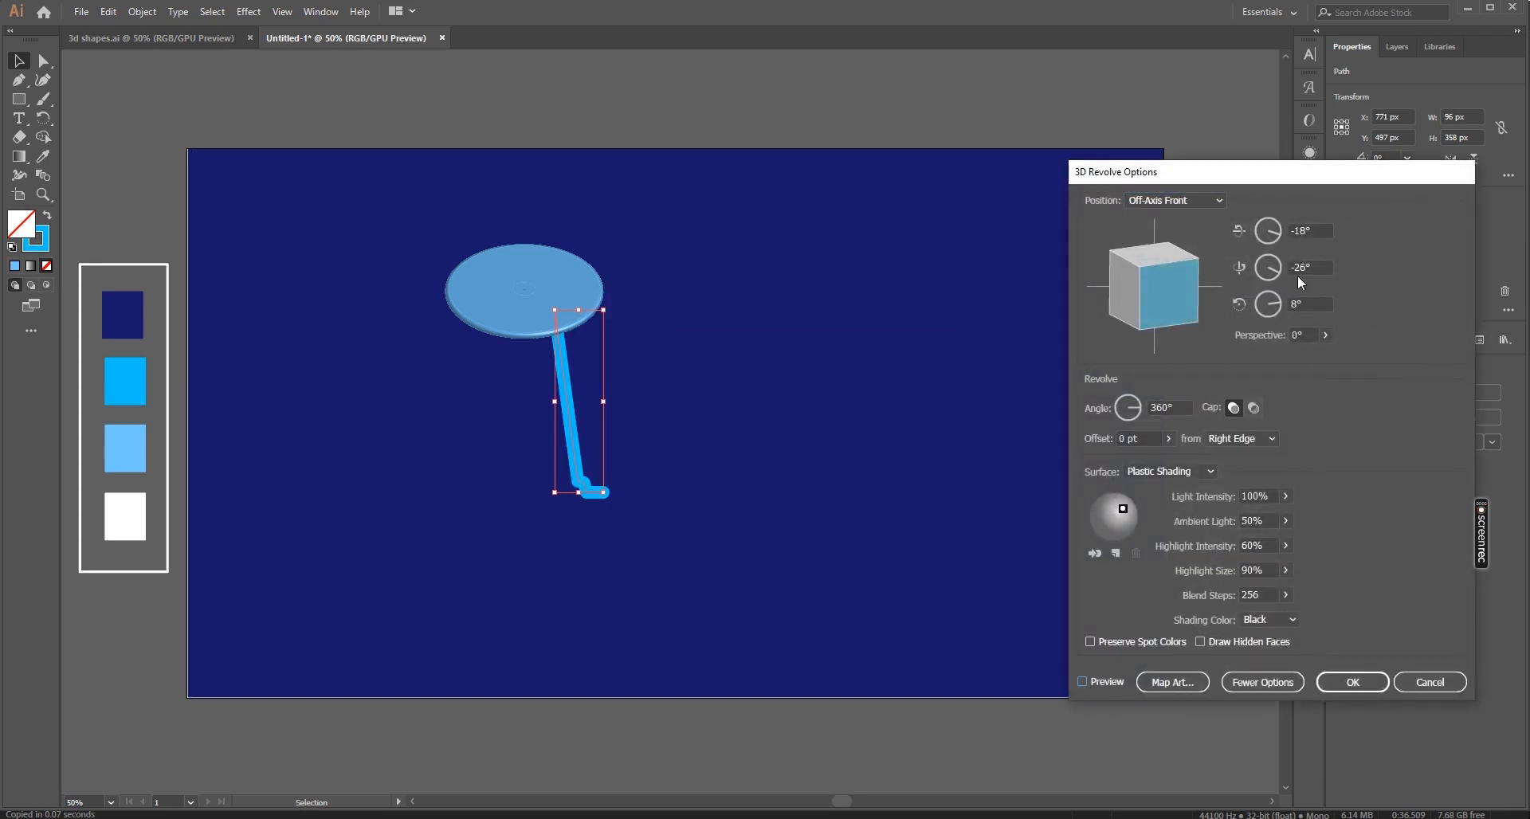
click(1214, 203)
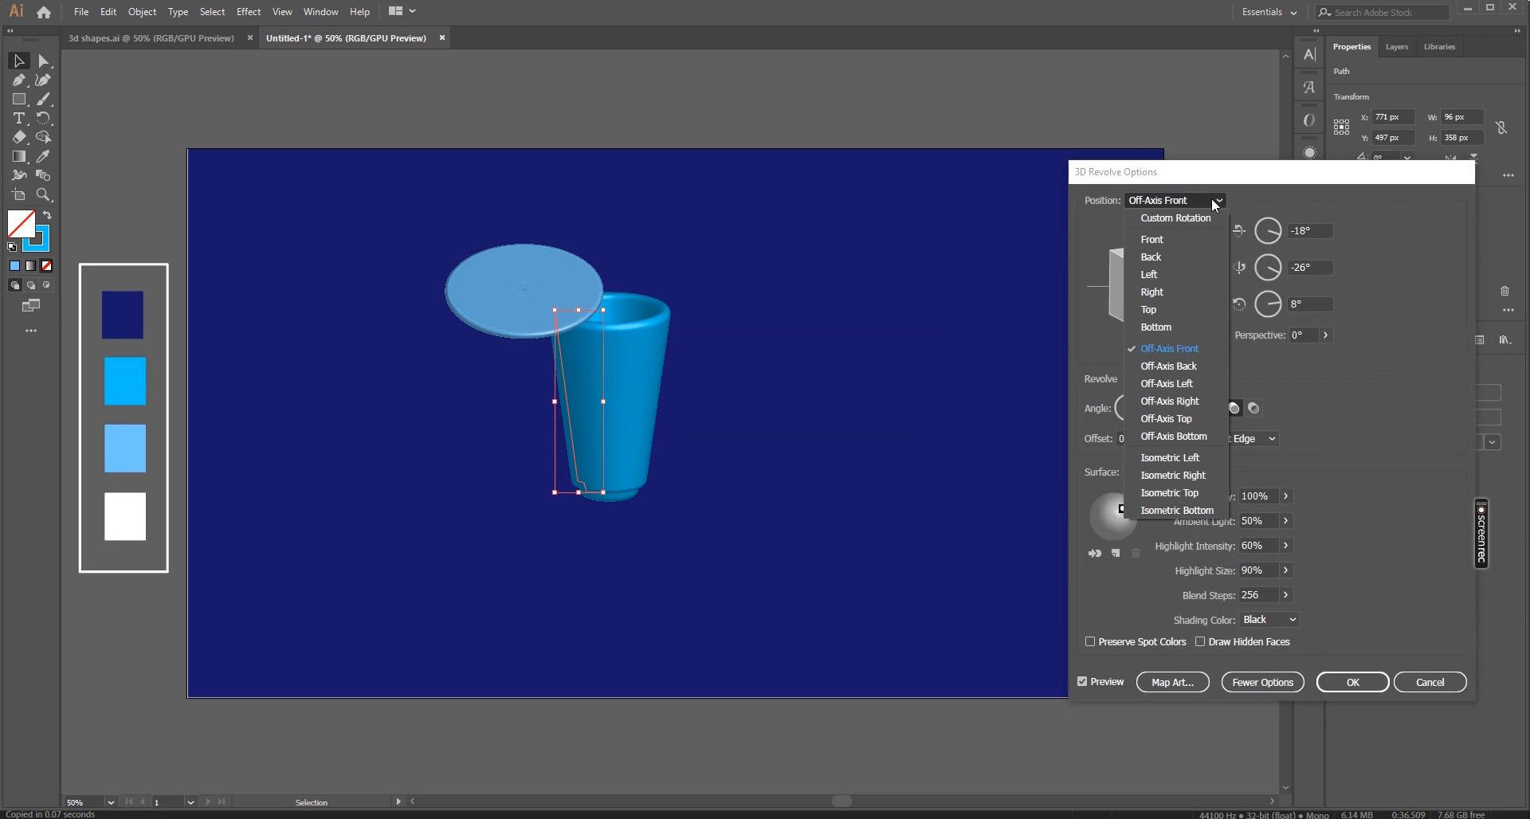
click(1174, 459)
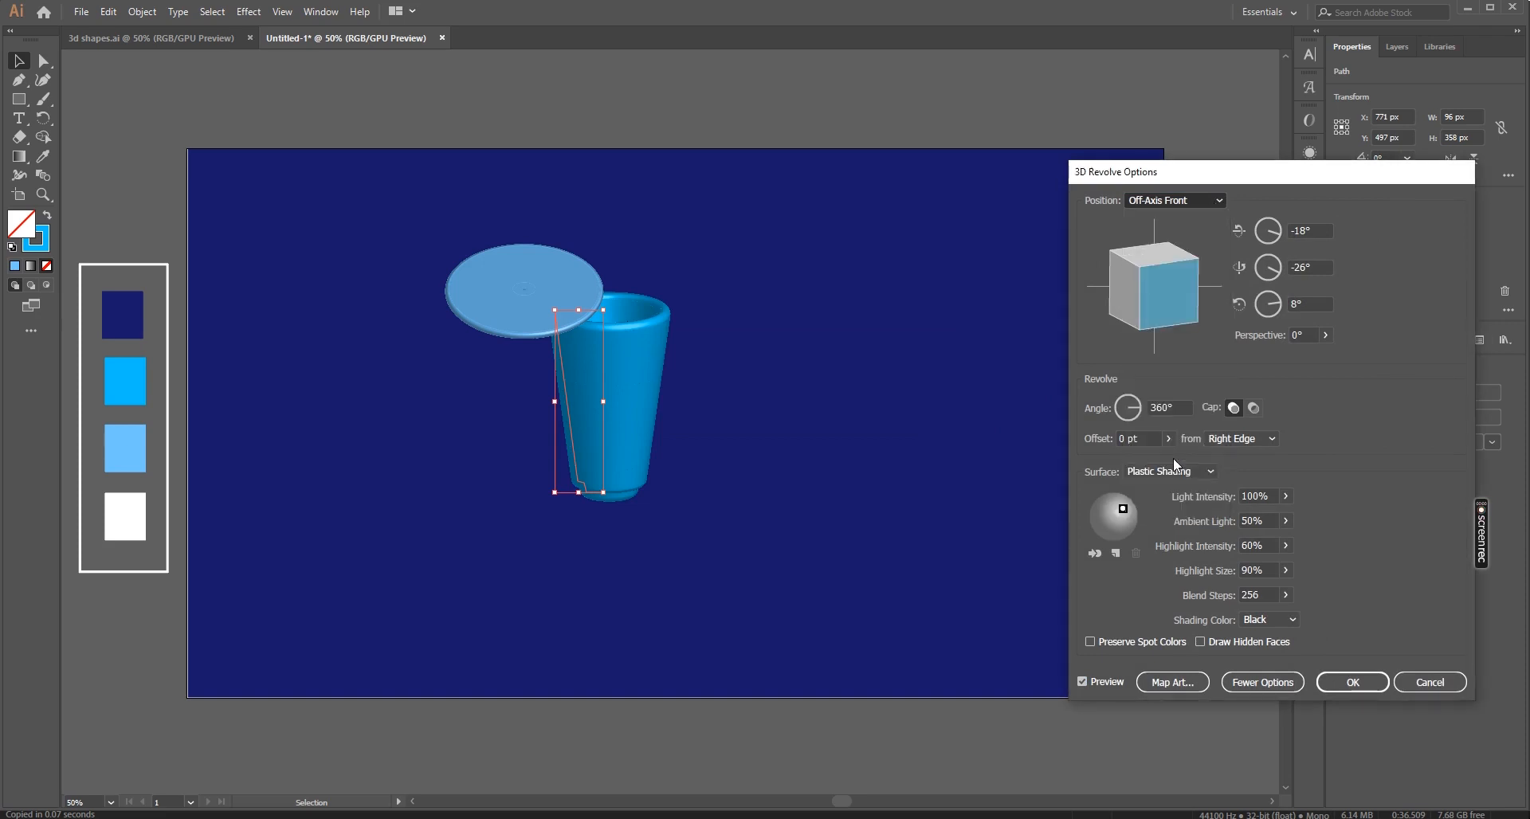
click(1348, 682)
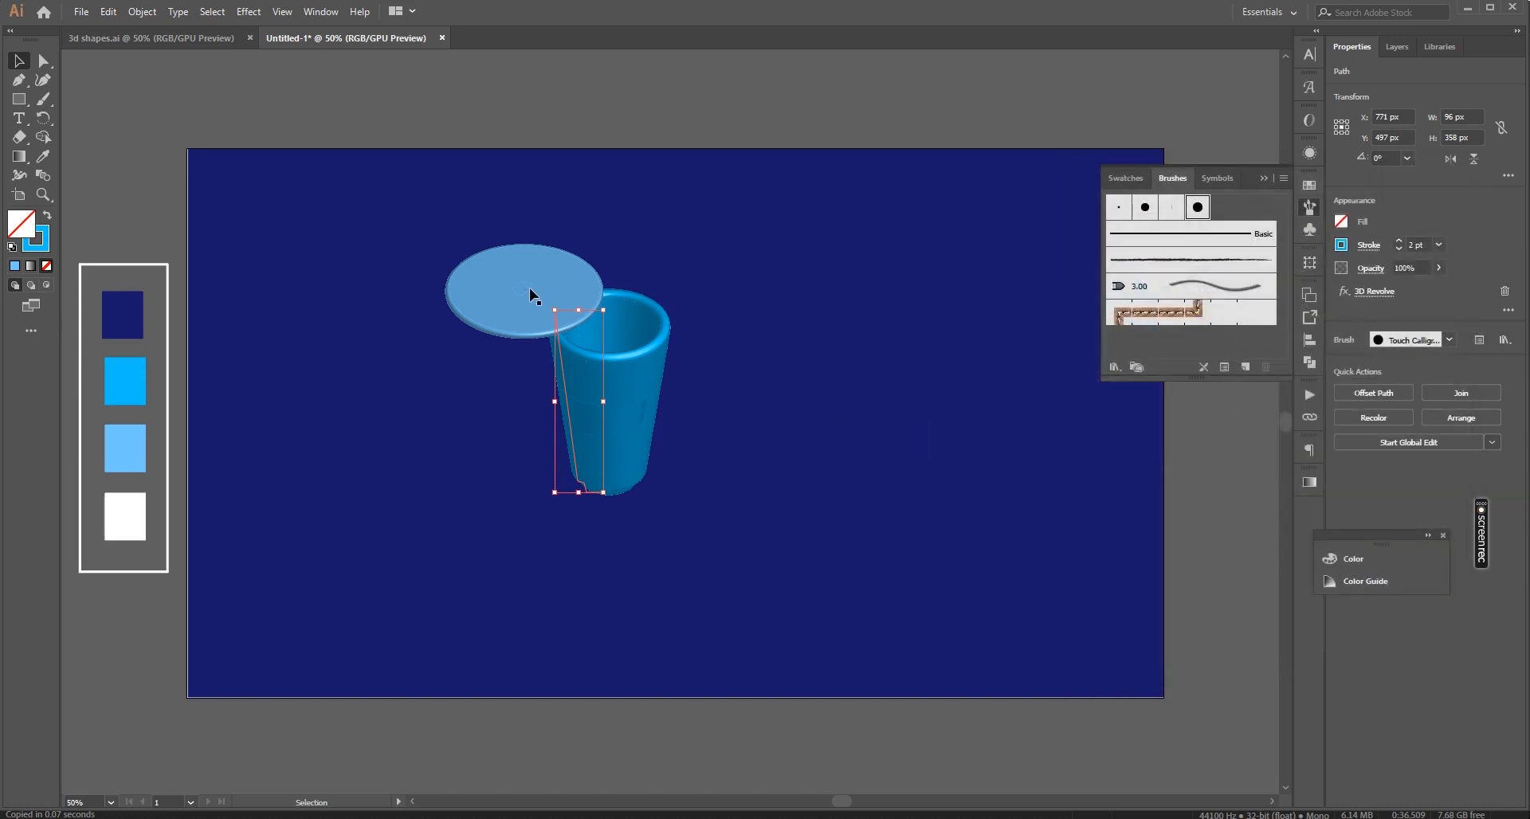
Move the lid right and down until it sits centred over the cup's rim, and deselect it
click(530, 297)
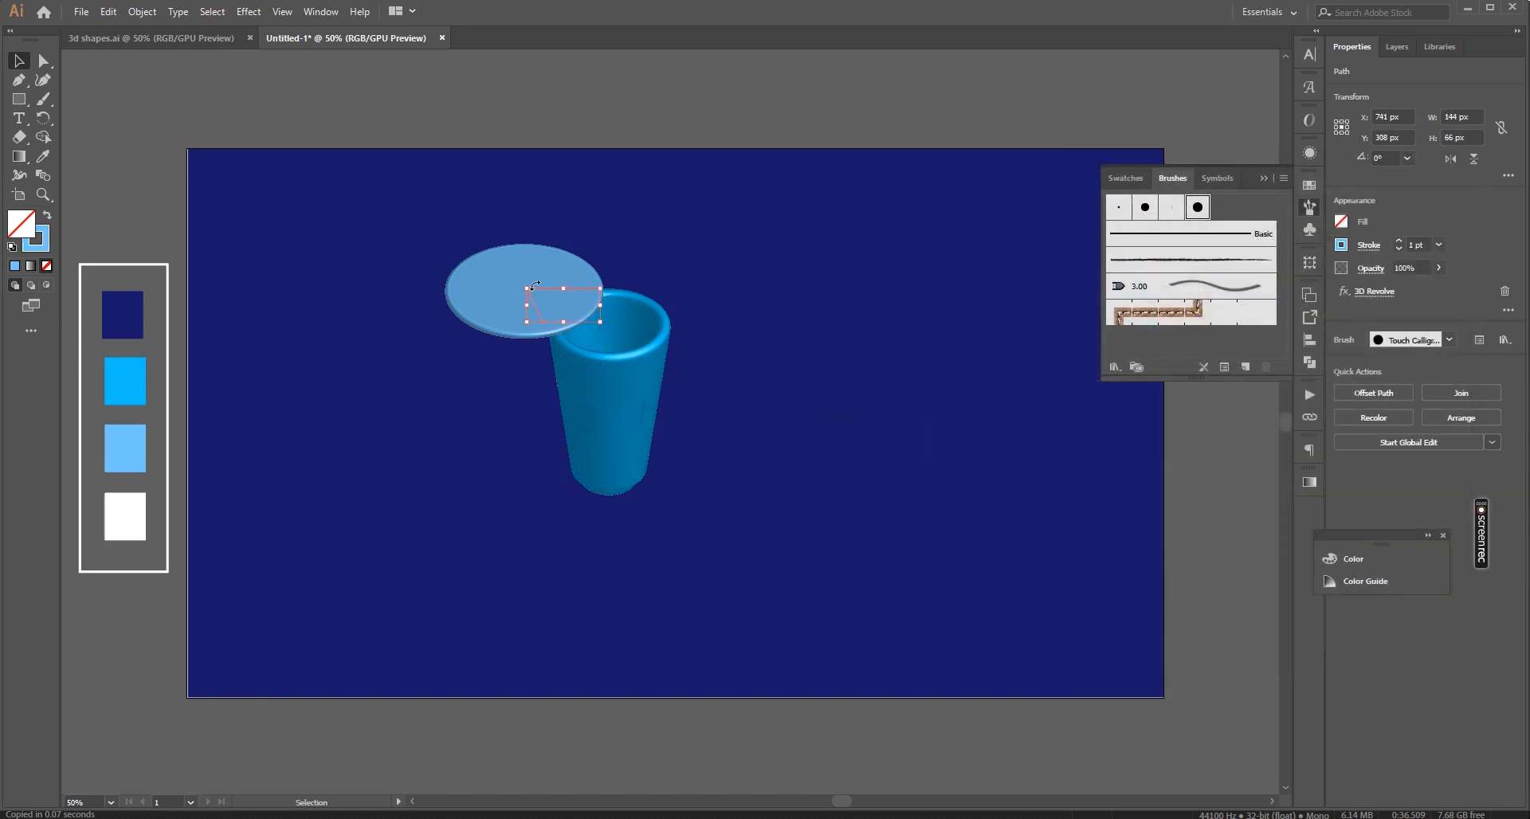
key(shift+Right)
key(shift+Right)
key(shift+Right)
key(shift+Right)
key(shift+Right)
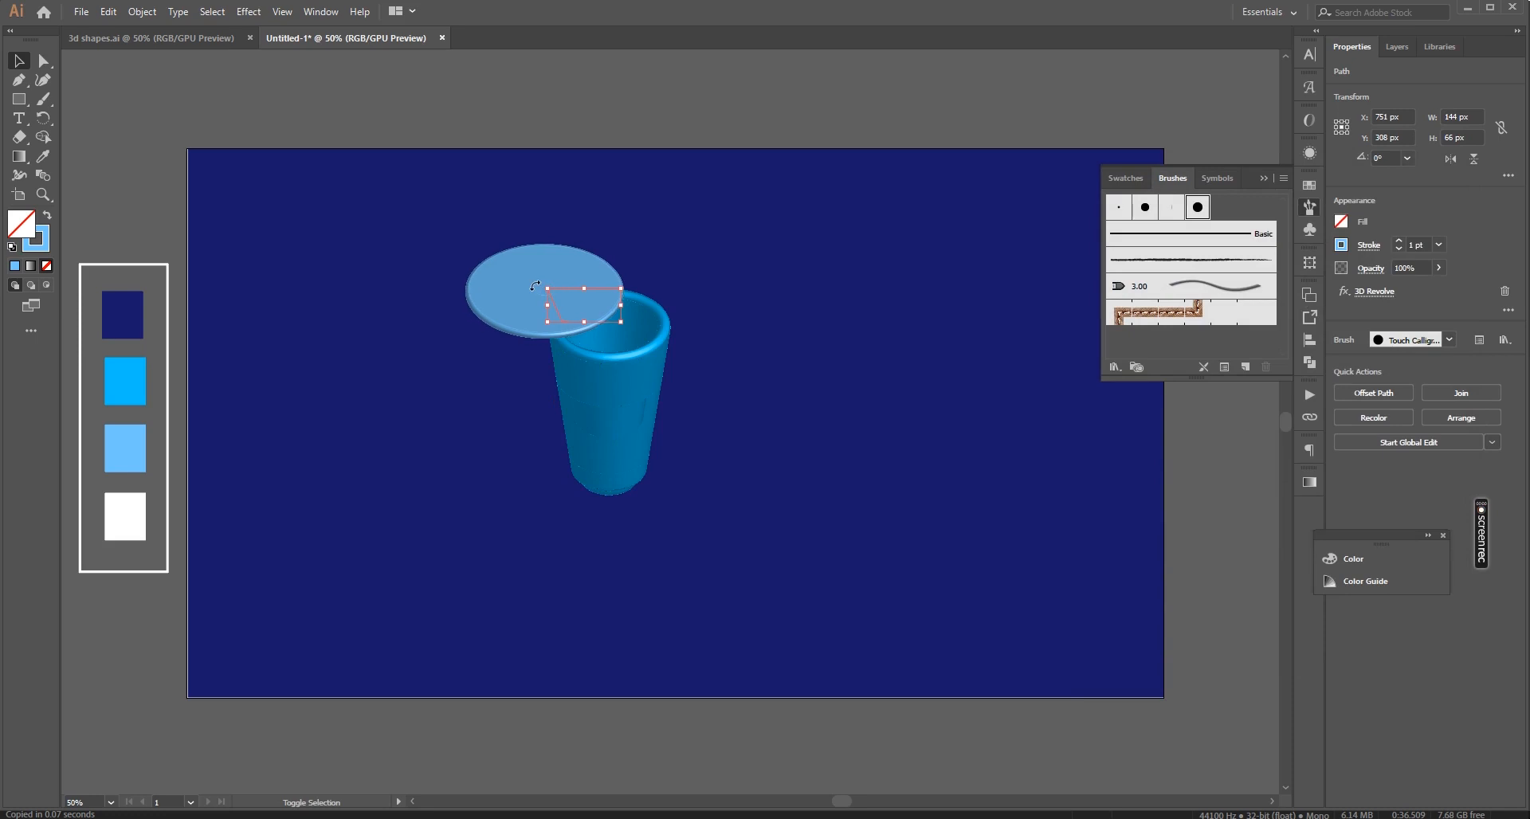
key(shift+Right)
key(shift+Right)
key(shift+Right)
key(shift+Right)
key(shift+Right)
key(shift+Right)
key(shift+Right)
key(shift+Right)
key(shift+Right)
key(shift+Right)
key(shift+Right)
key(shift+Right)
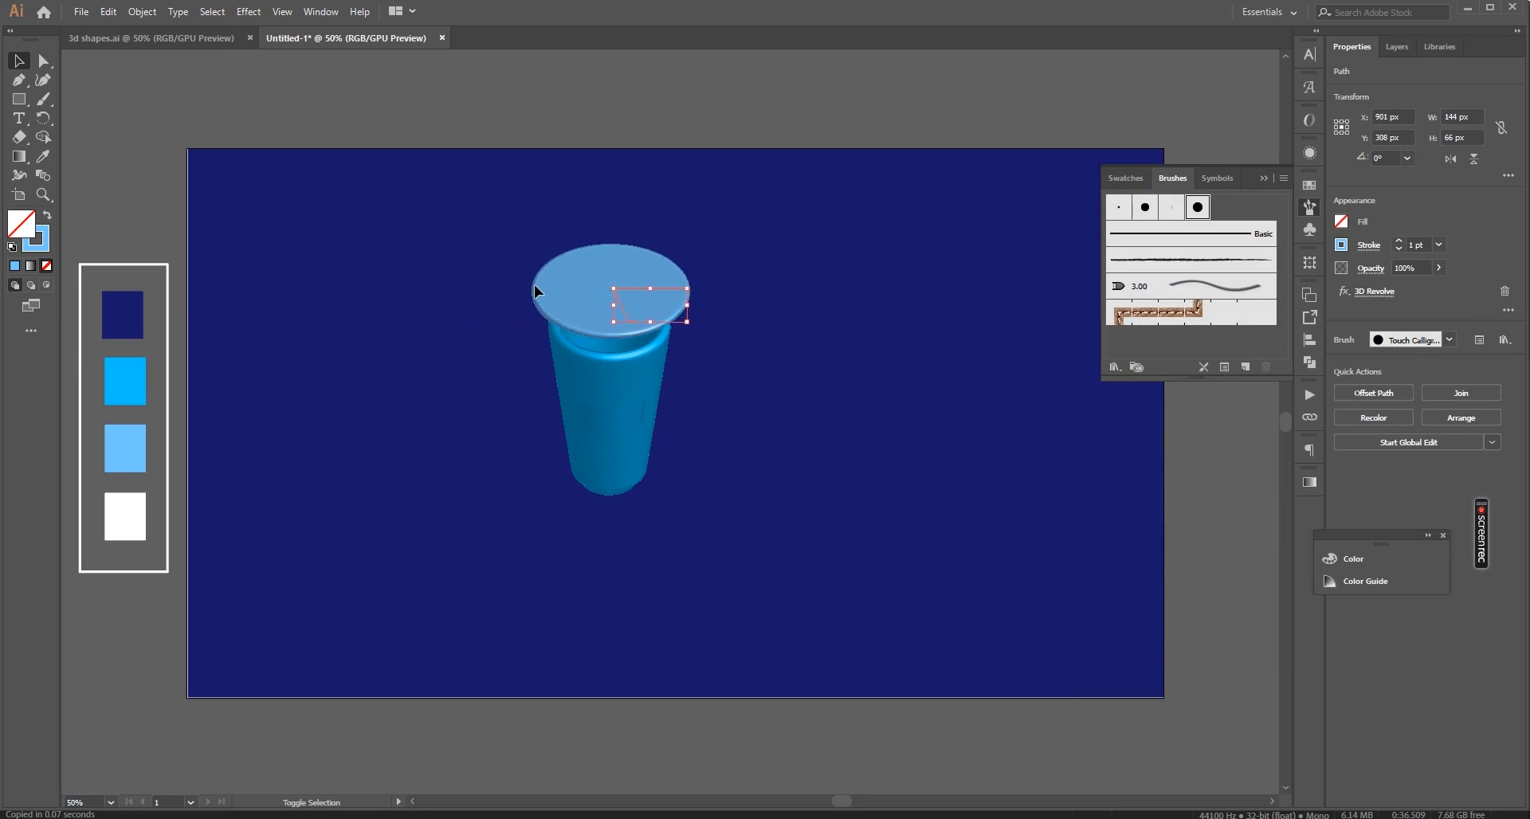
key(shift+Down)
key(shift+Down)
key(shift+Down)
key(shift+Down)
key(shift+Down)
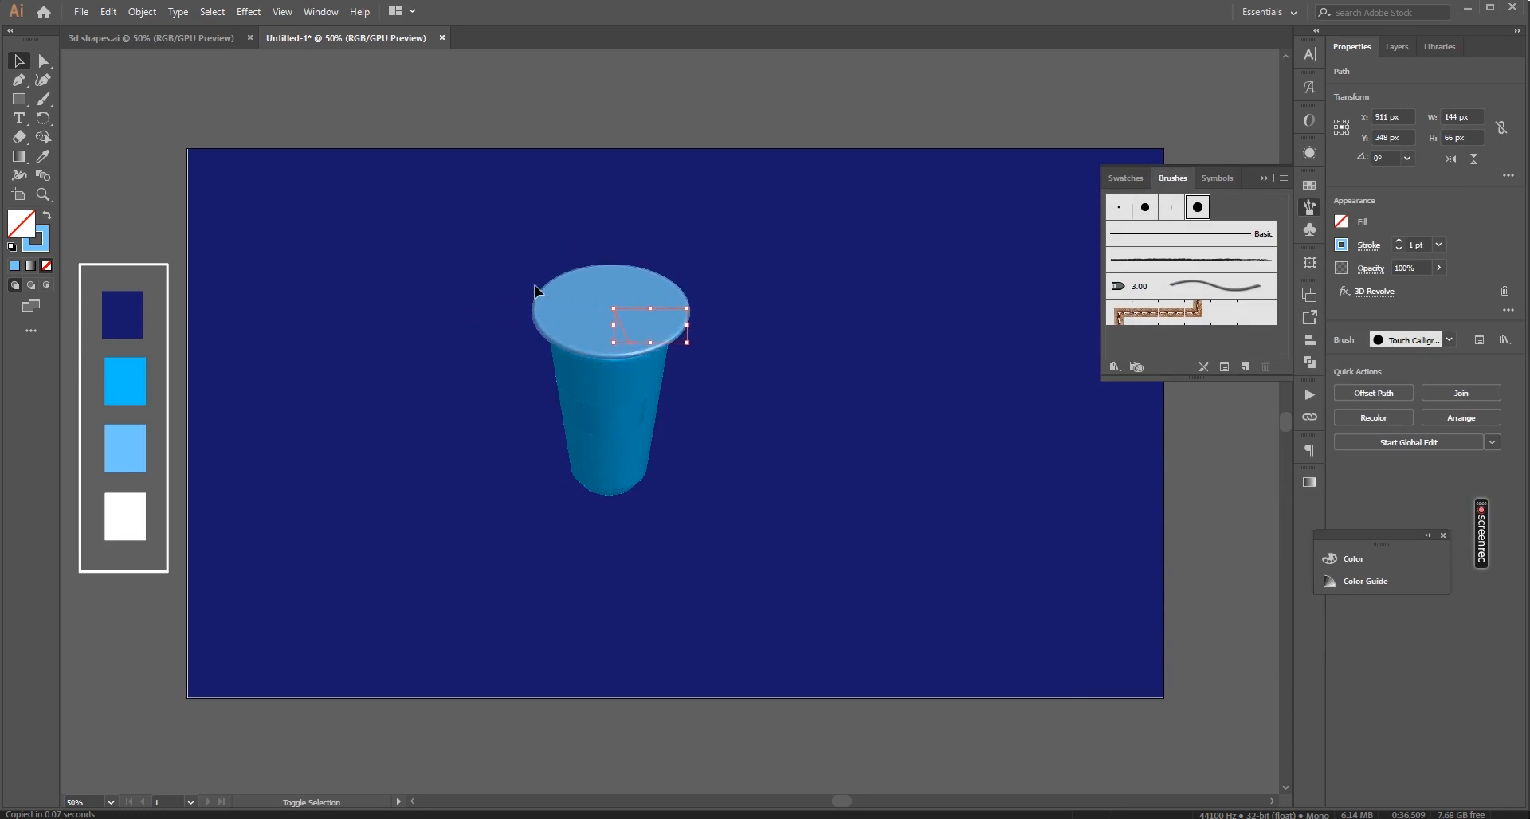
key(shift+Left)
key(shift+Down)
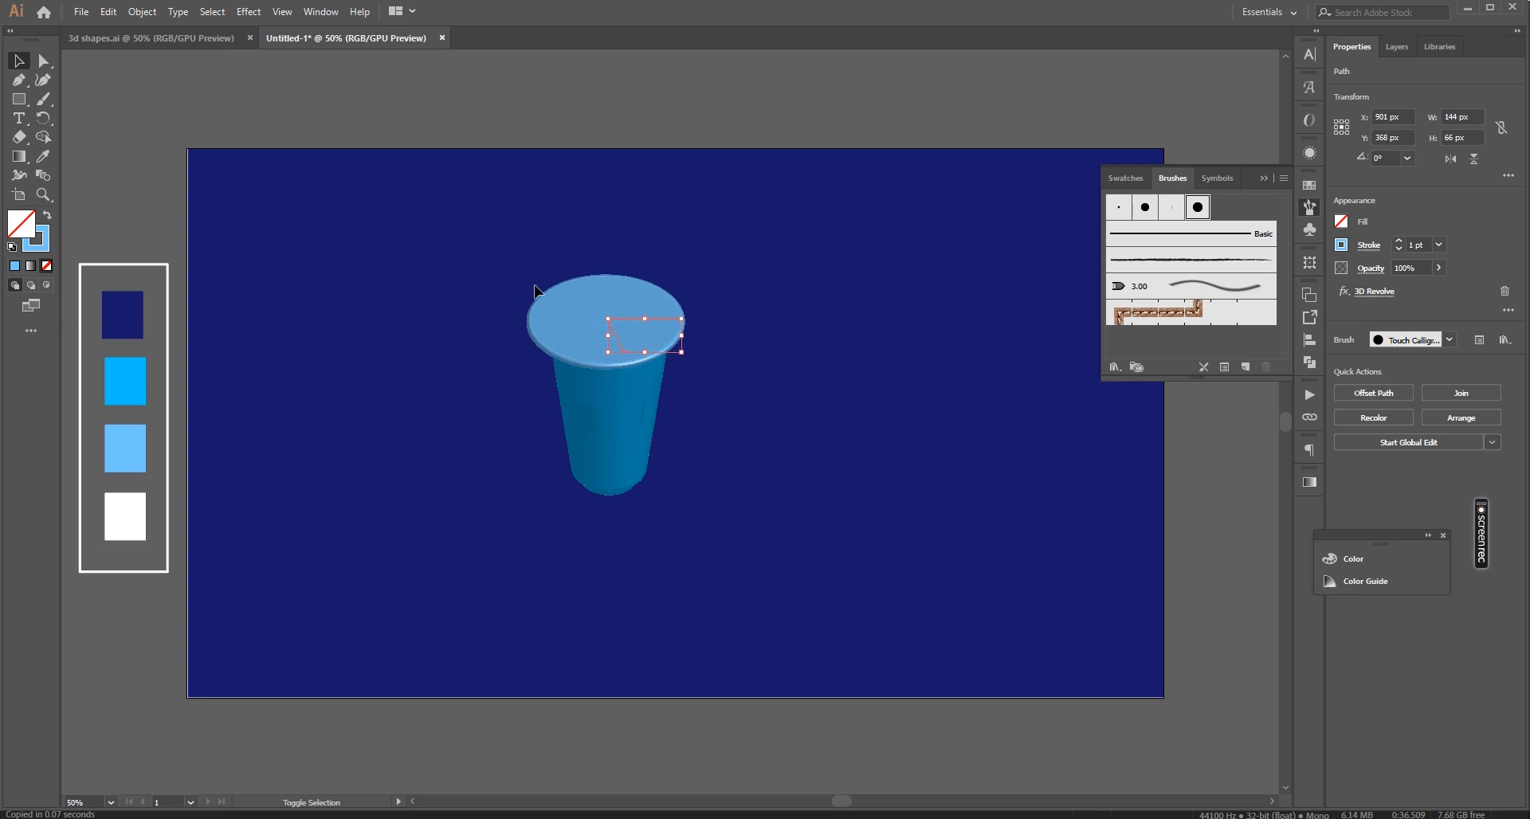
key(Right)
key(Right)
key(ctrl+h)
click(956, 398)
Draw a closed shadow shape with the Pen tool beneath the lid, with a curved lower edge spanning the cup's width
click(19, 79)
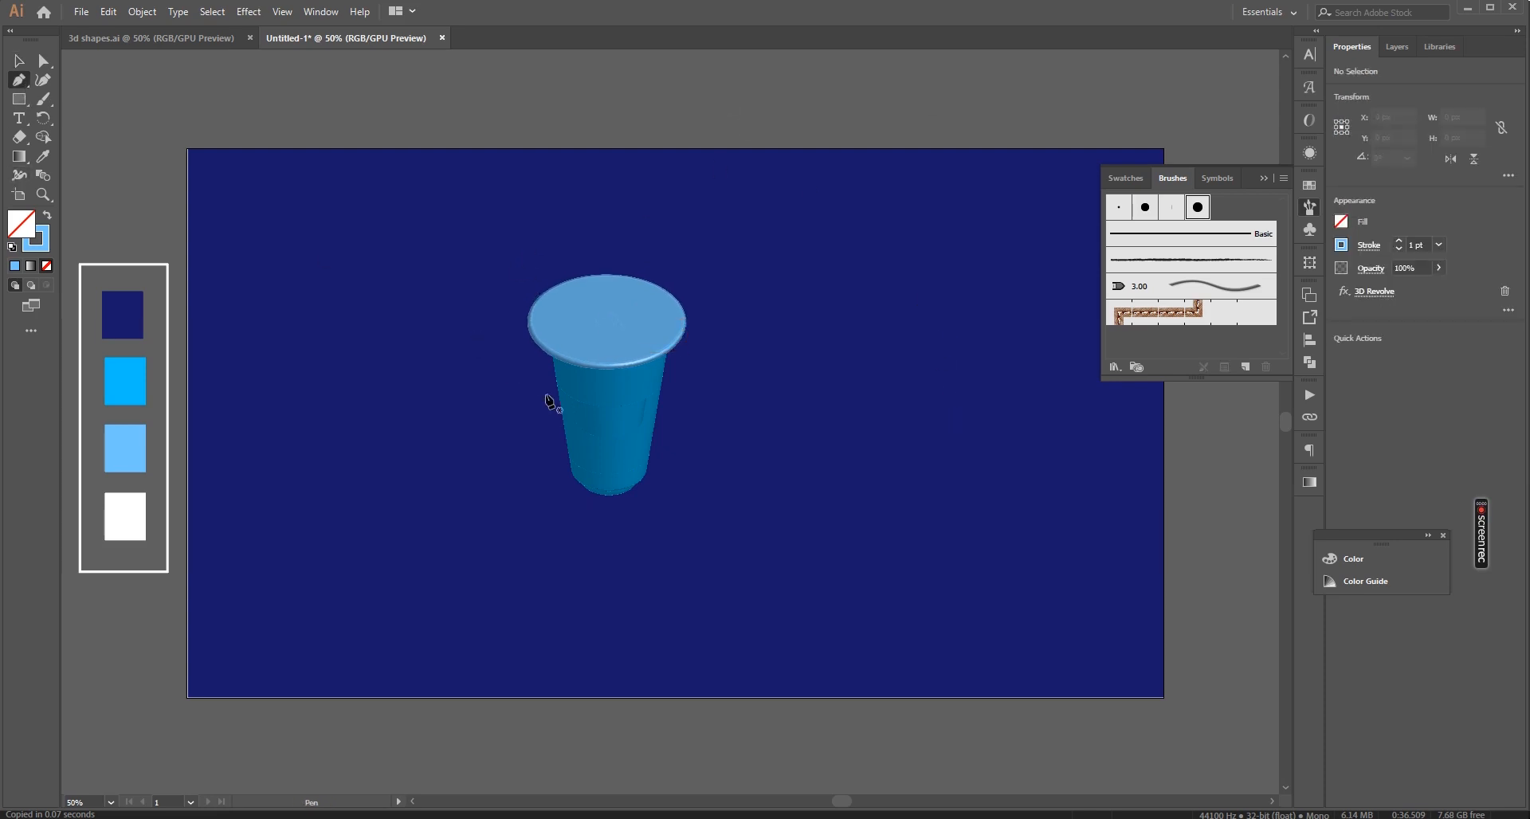
click(554, 364)
drag(665, 370, 722, 348)
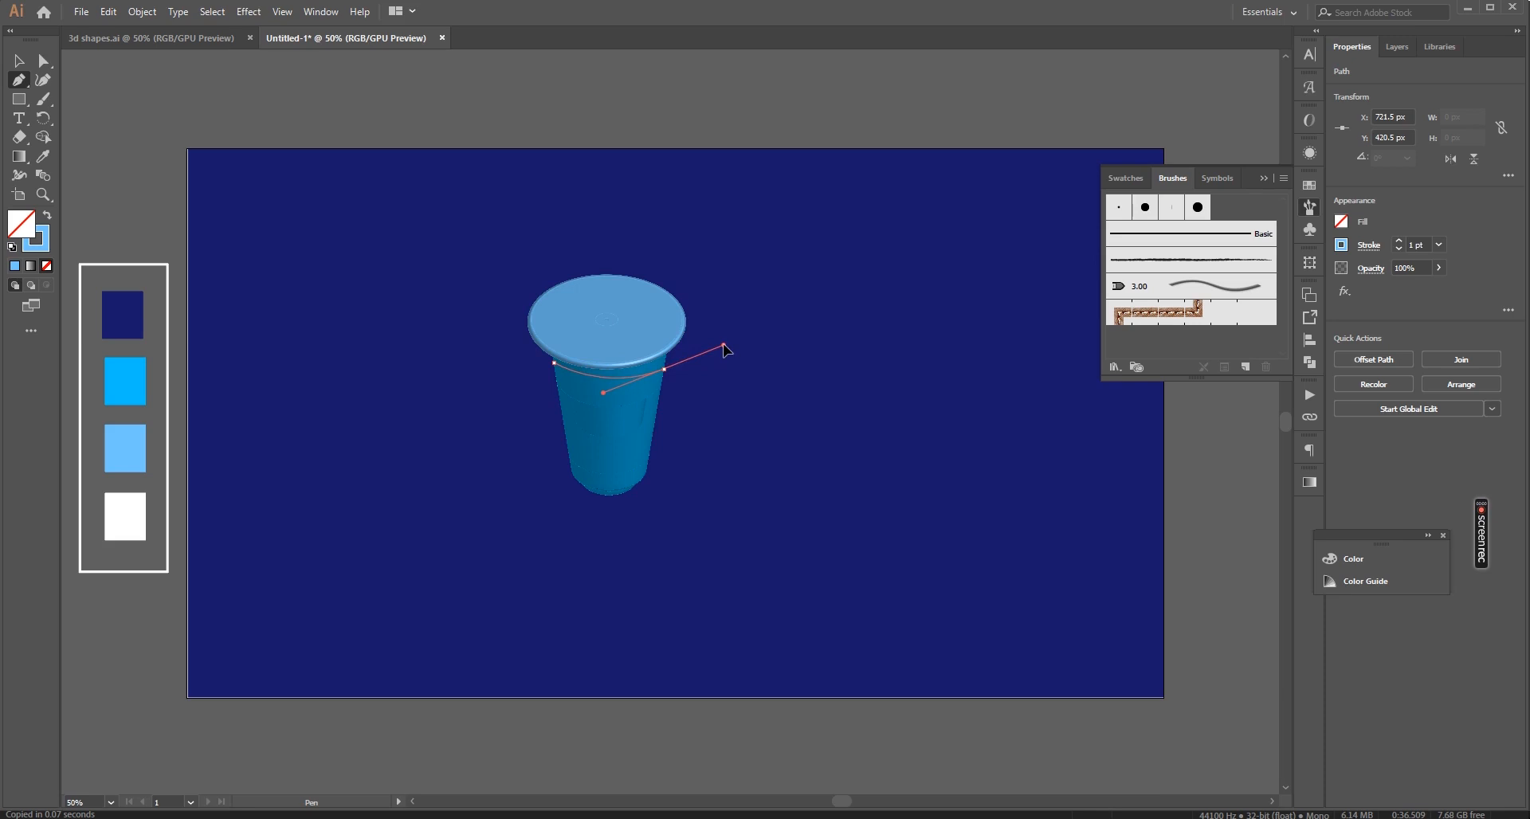
click(666, 369)
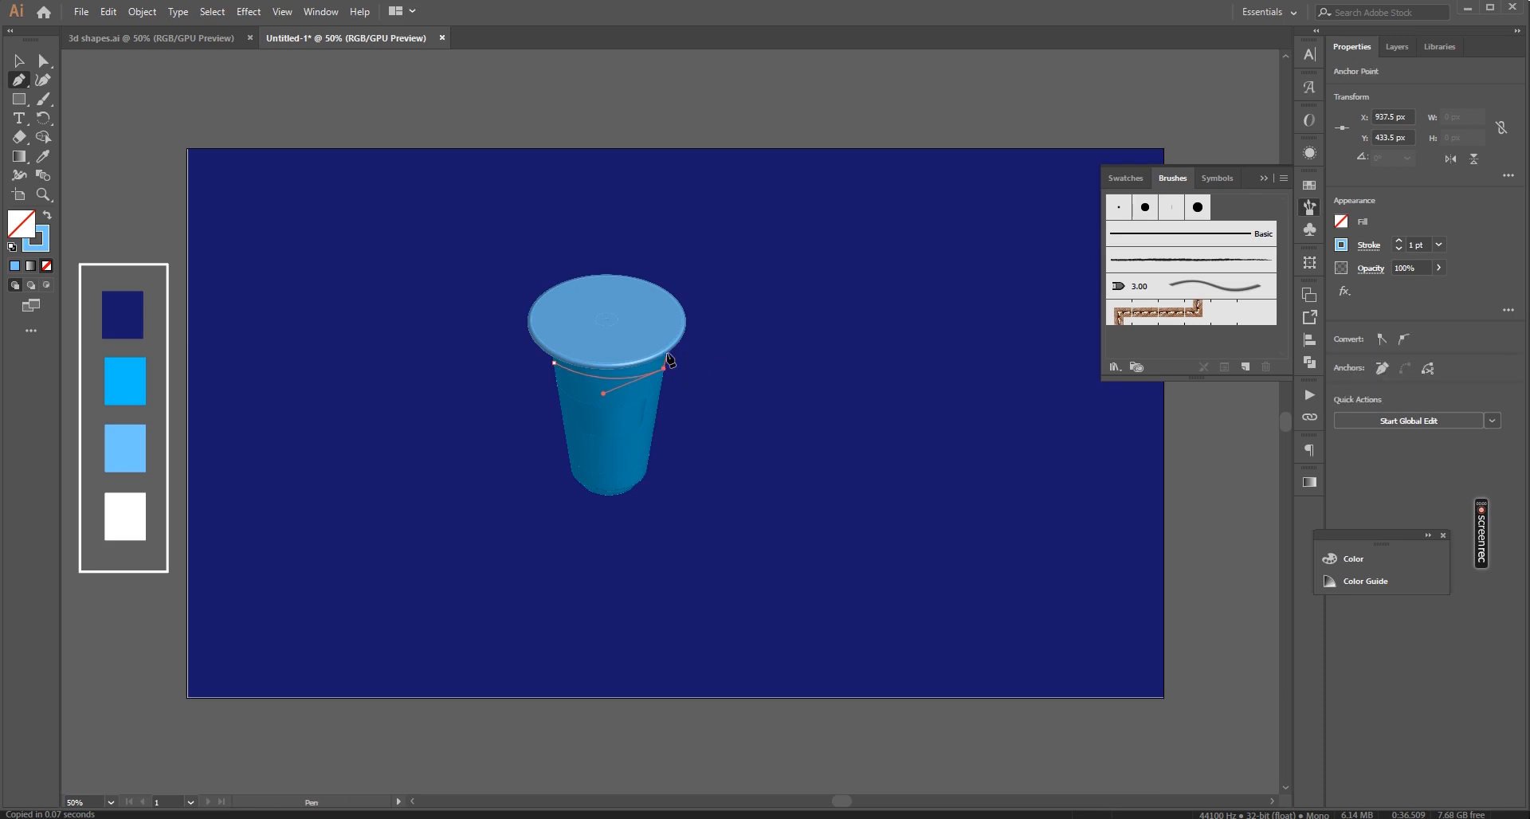
click(668, 356)
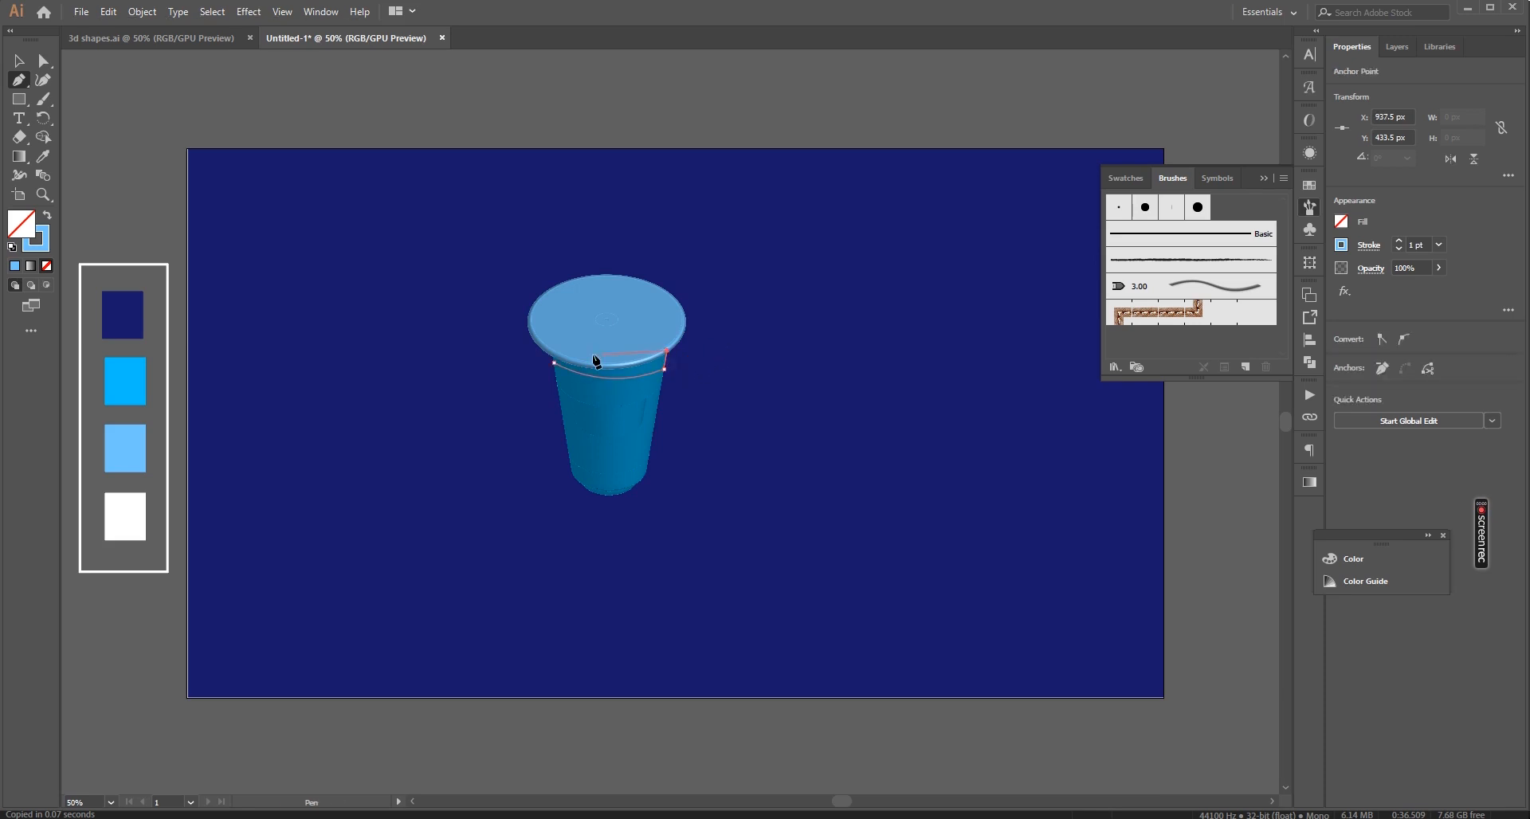
click(556, 364)
Fill the shadow shape with black (000000)
click(1355, 559)
click(1141, 660)
key(v)
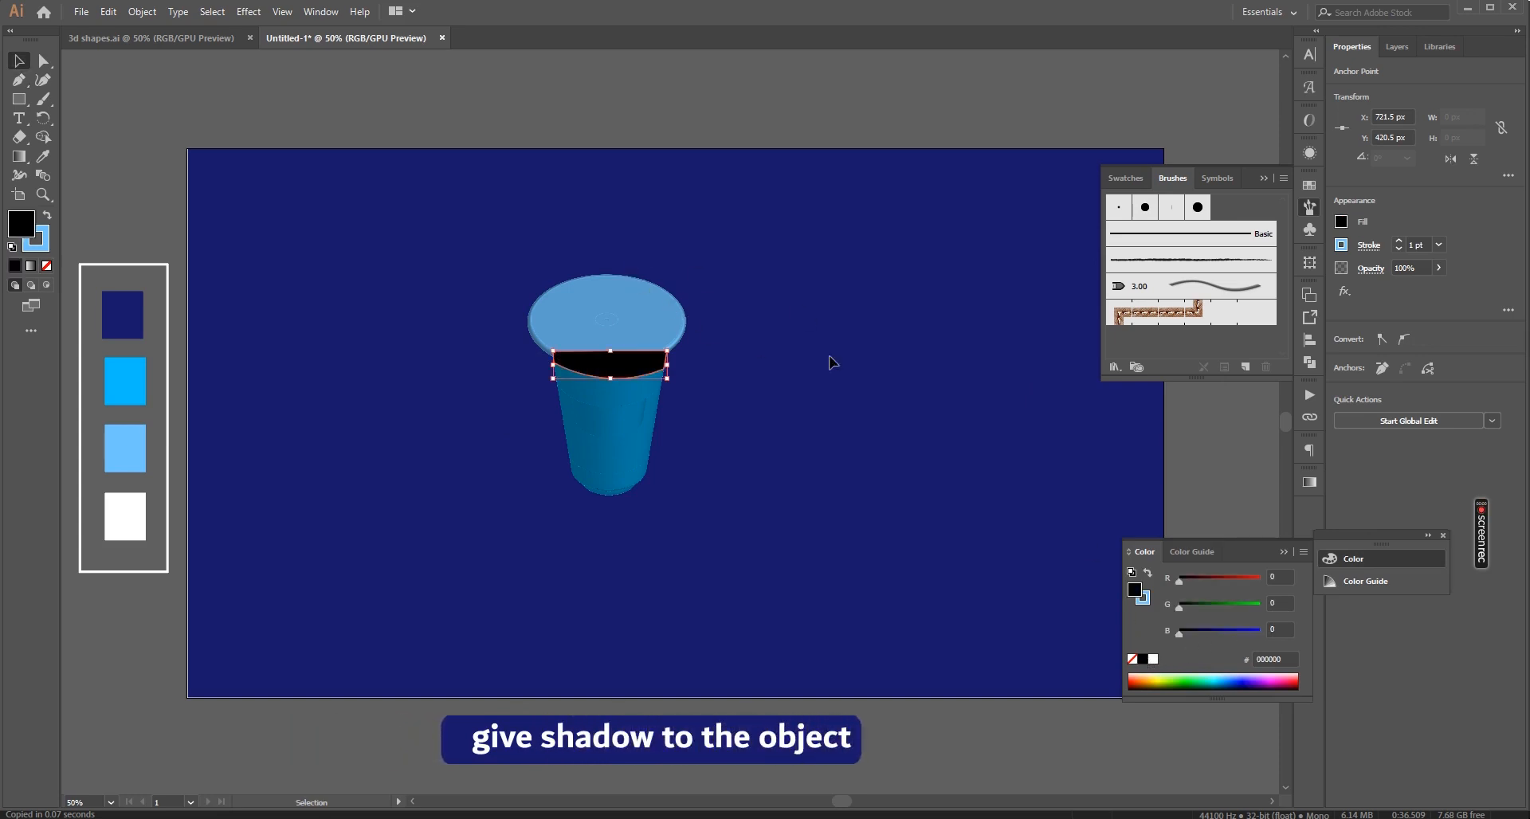
Apply a Gaussian Blur with a 21.7 pixel radius to the black shadow shape
click(248, 11)
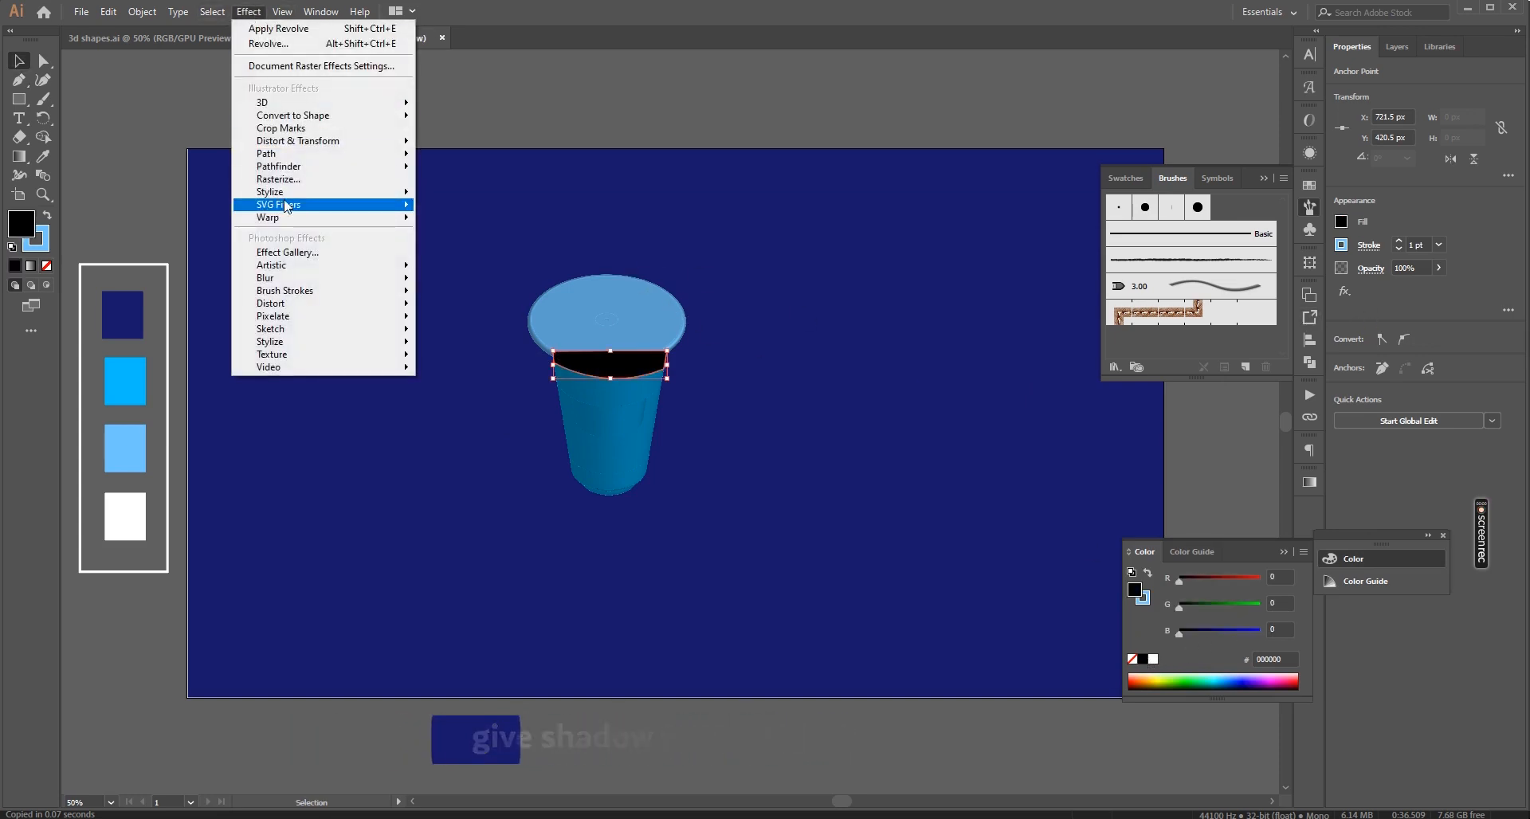
mouse_move(288, 193)
mouse_move(271, 279)
click(476, 280)
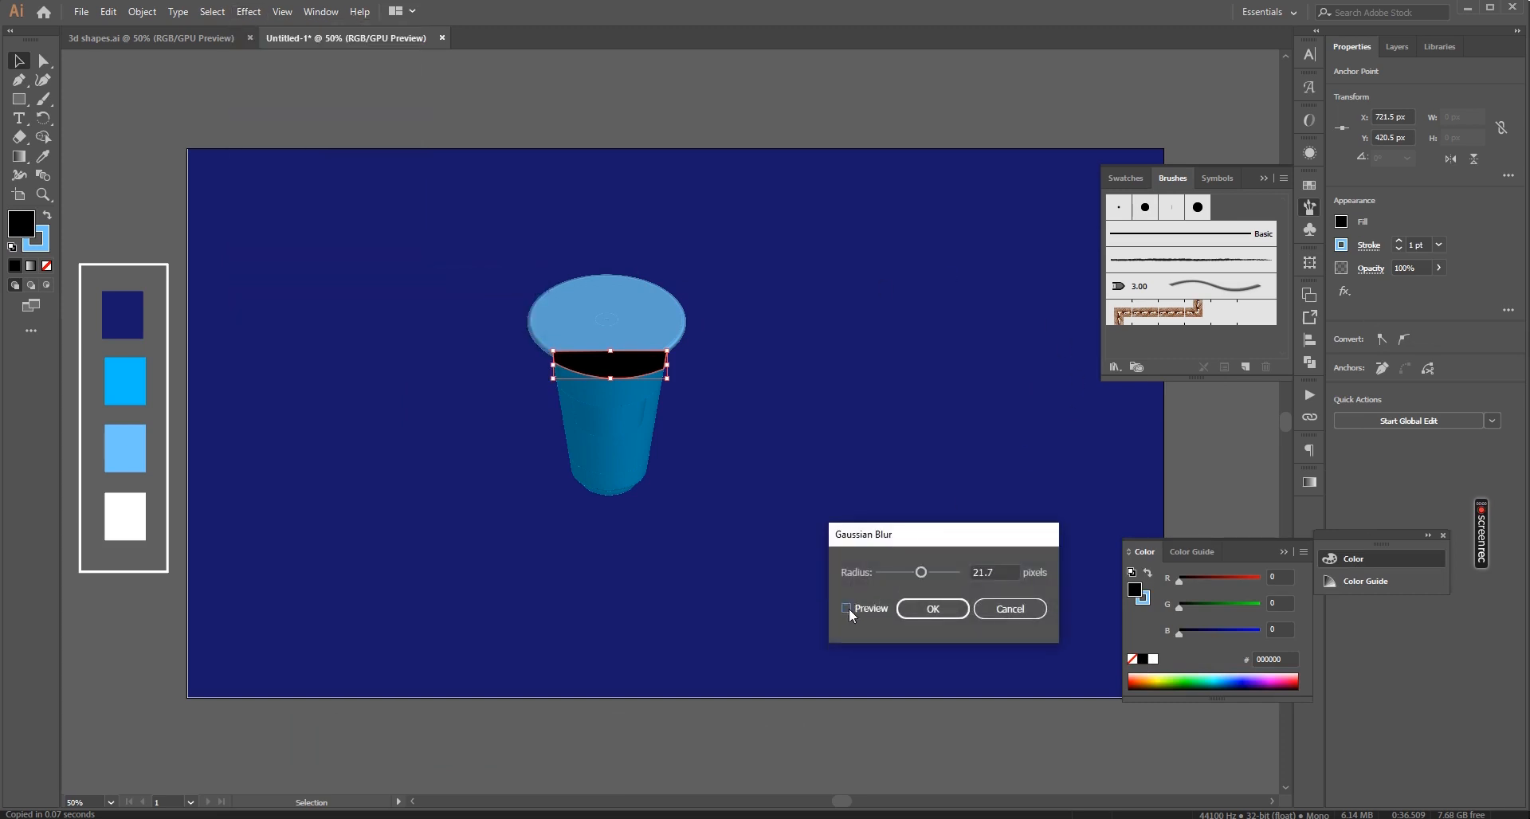
click(847, 608)
click(932, 608)
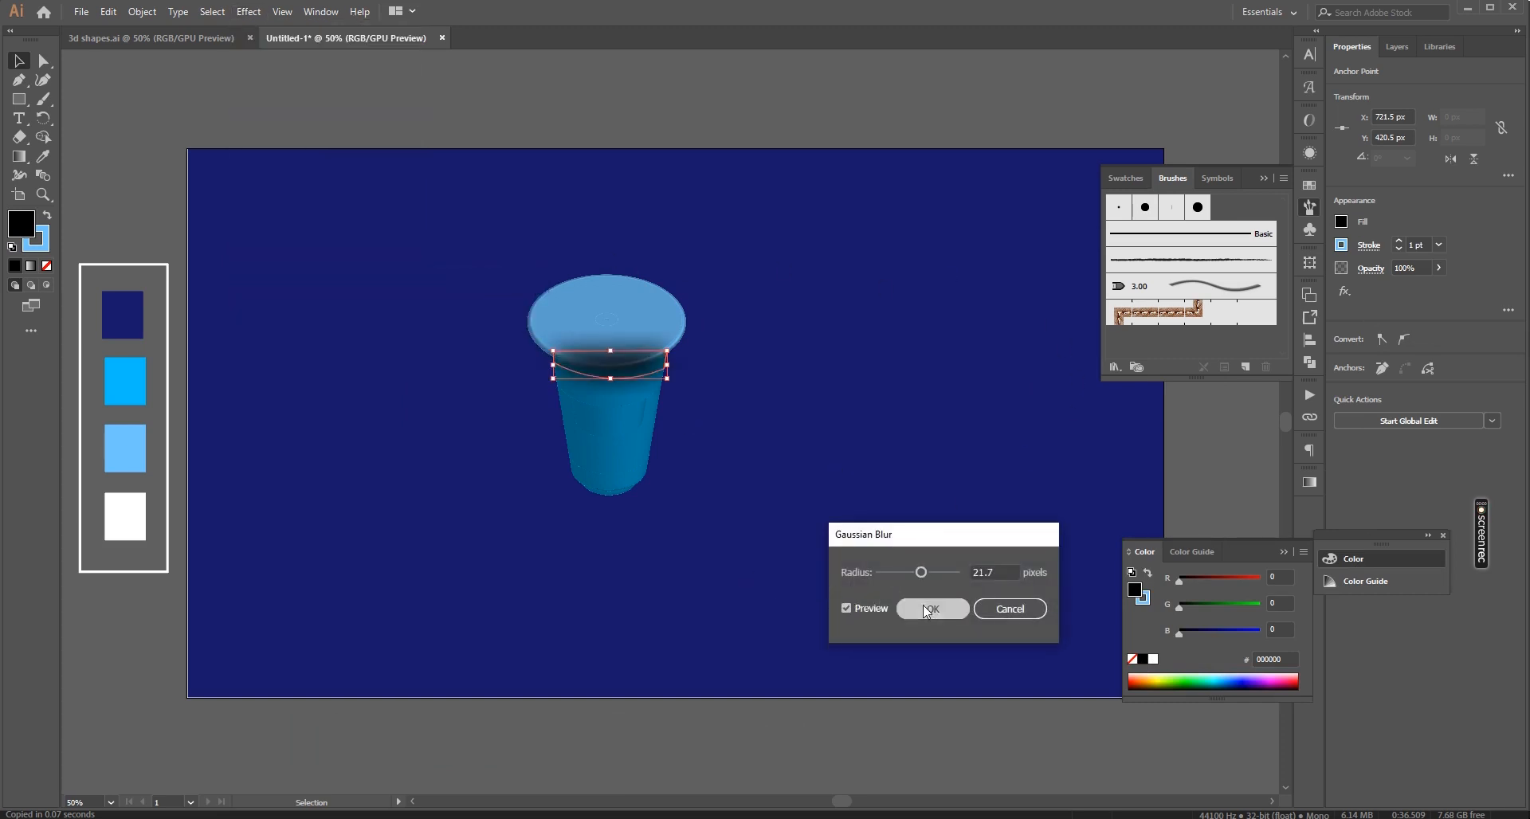
Bring the lid in front of the blurred shadow beneath it and set that shadow's opacity to 44%
right_click(619, 305)
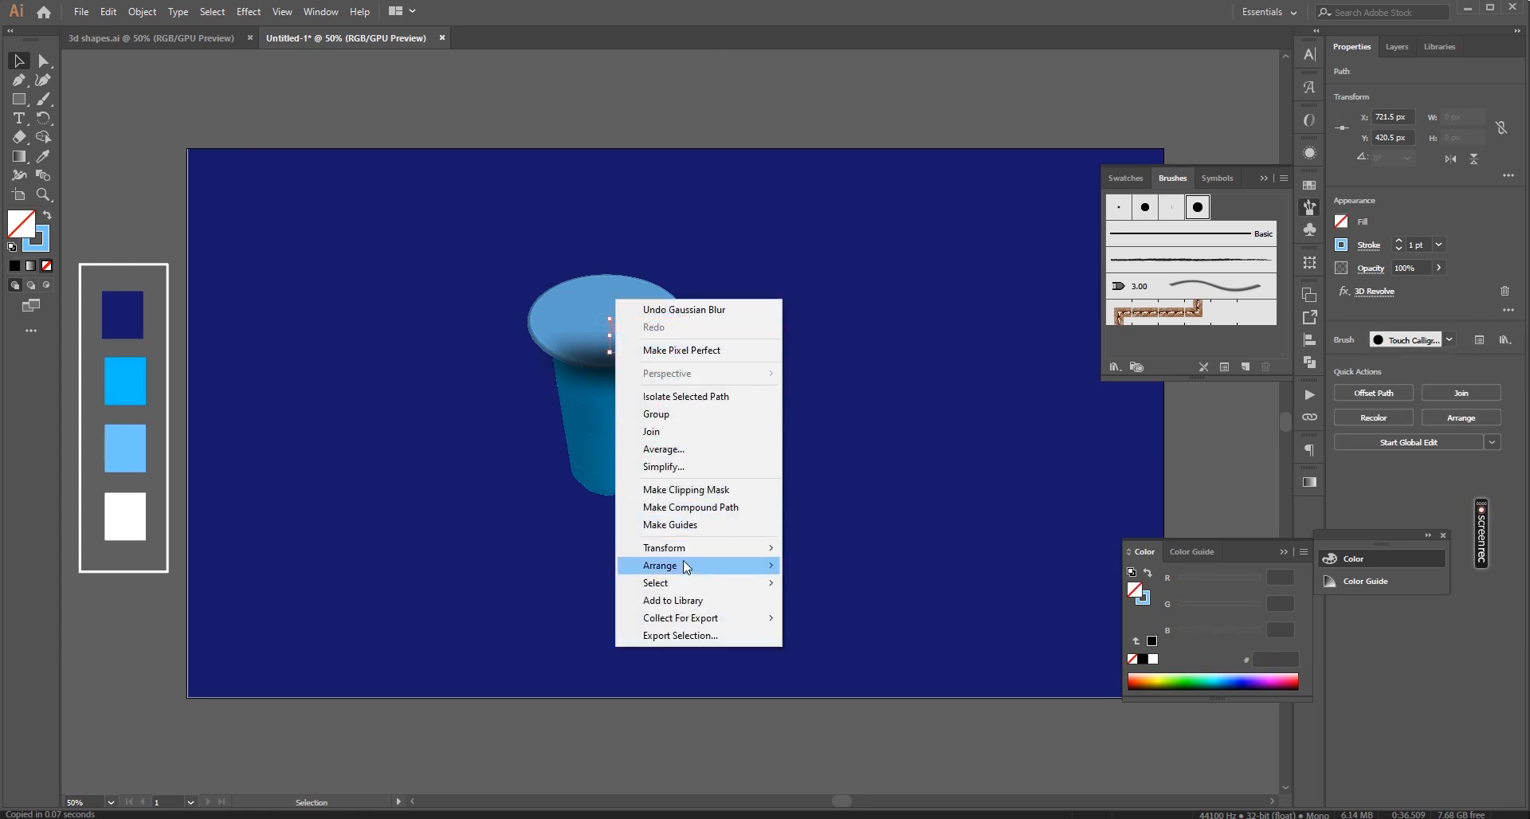
click(816, 570)
click(650, 374)
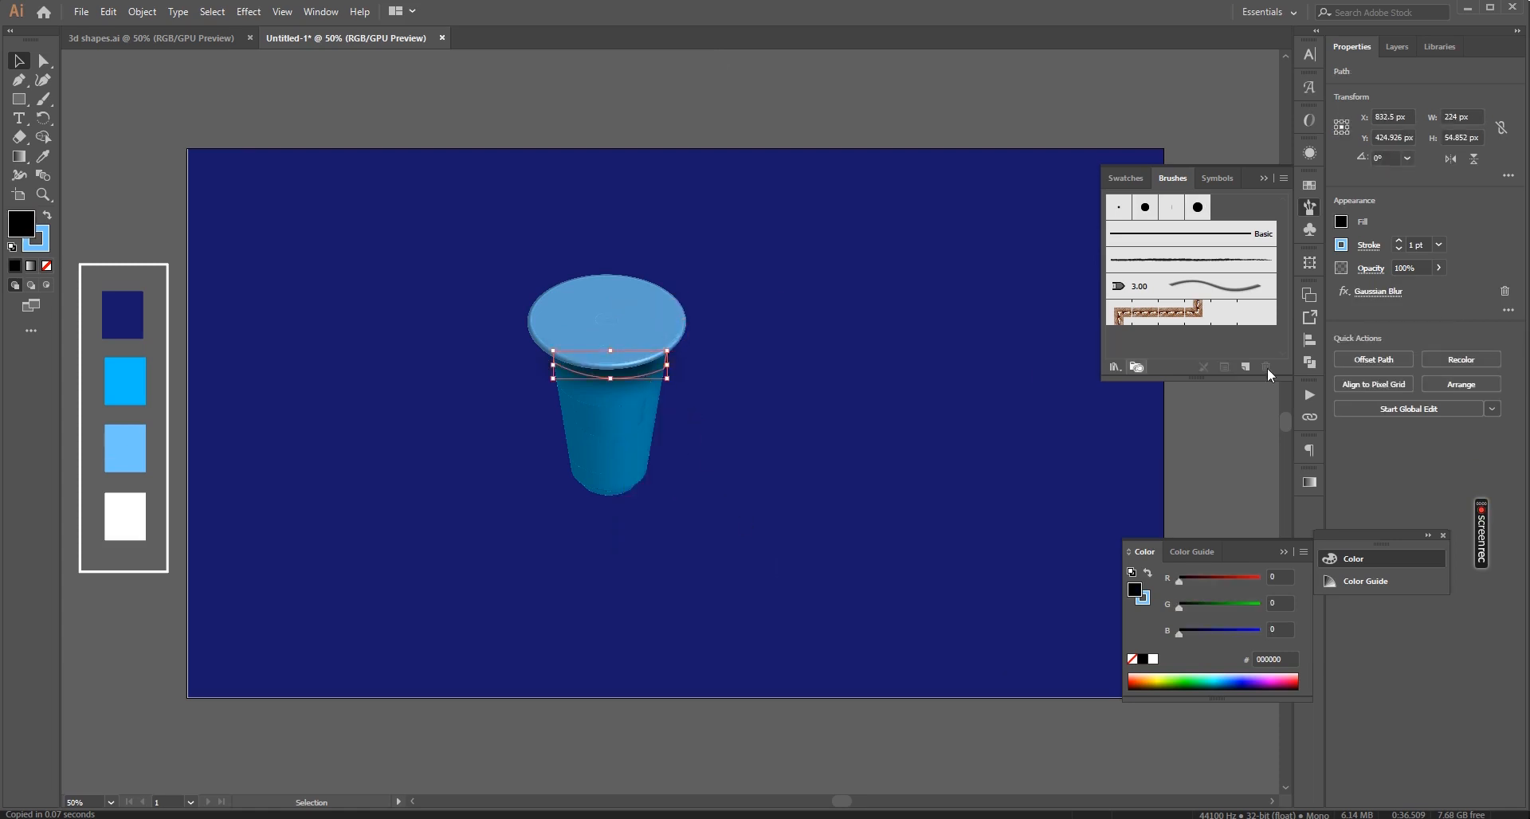
click(1407, 268)
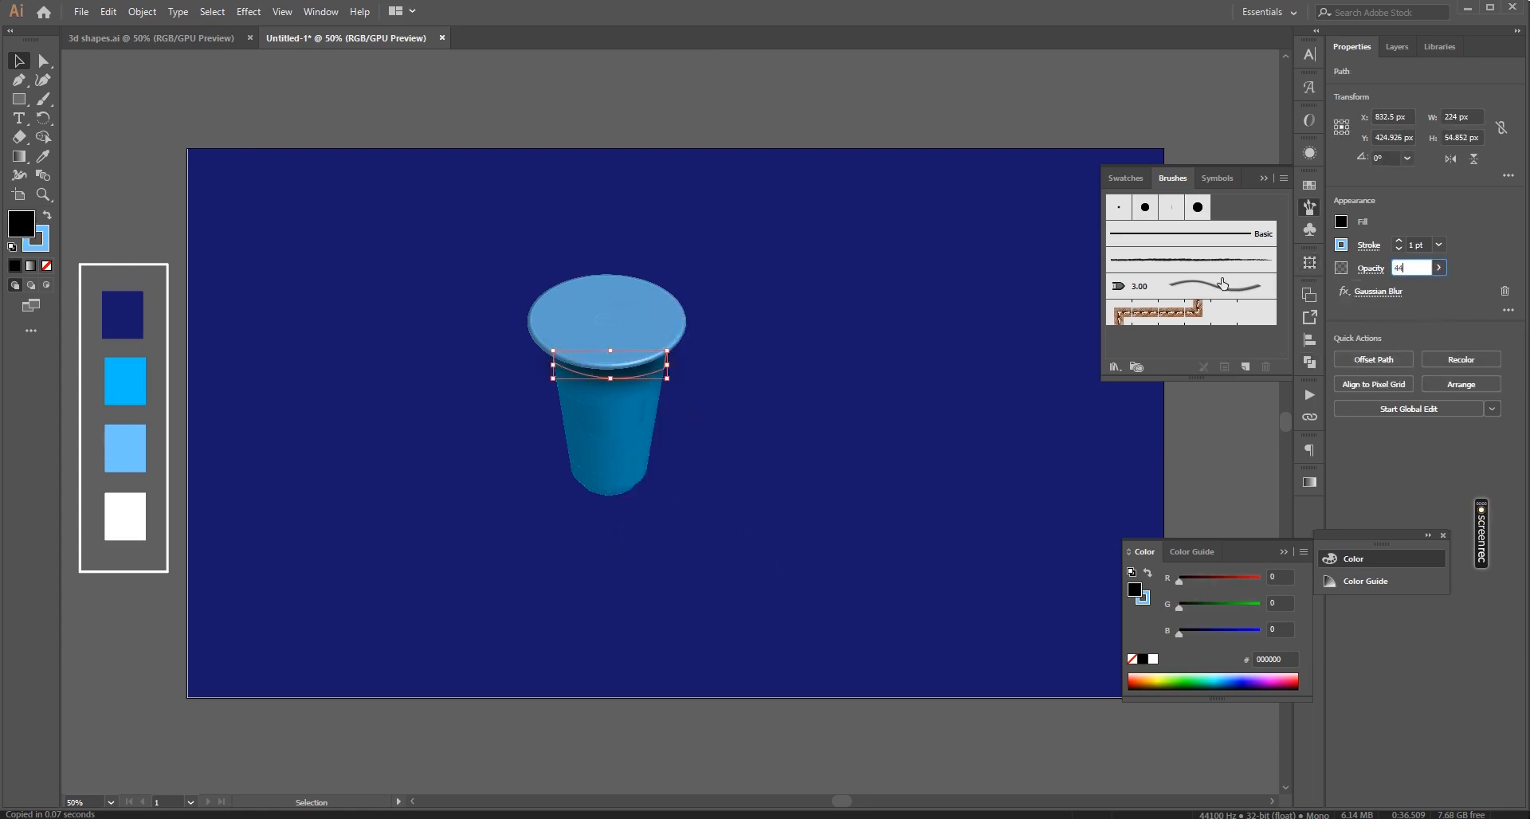
key(Return)
click(776, 412)
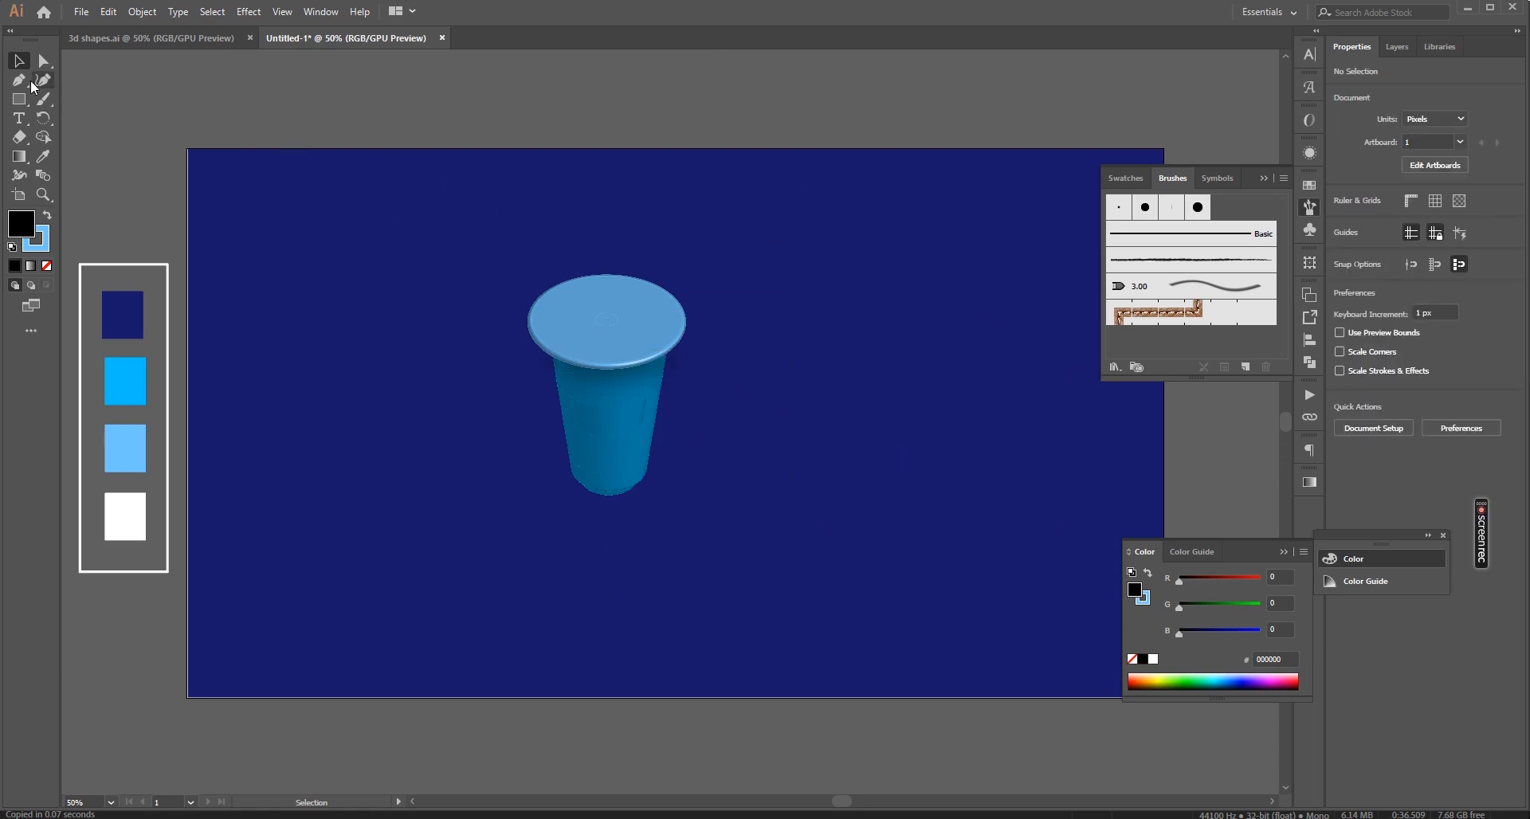
Draw an ellipse about 258 by 149 px inside the lid's edge and nudge it up to about Y 335 px
click(18, 99)
drag(93, 117, 175, 137)
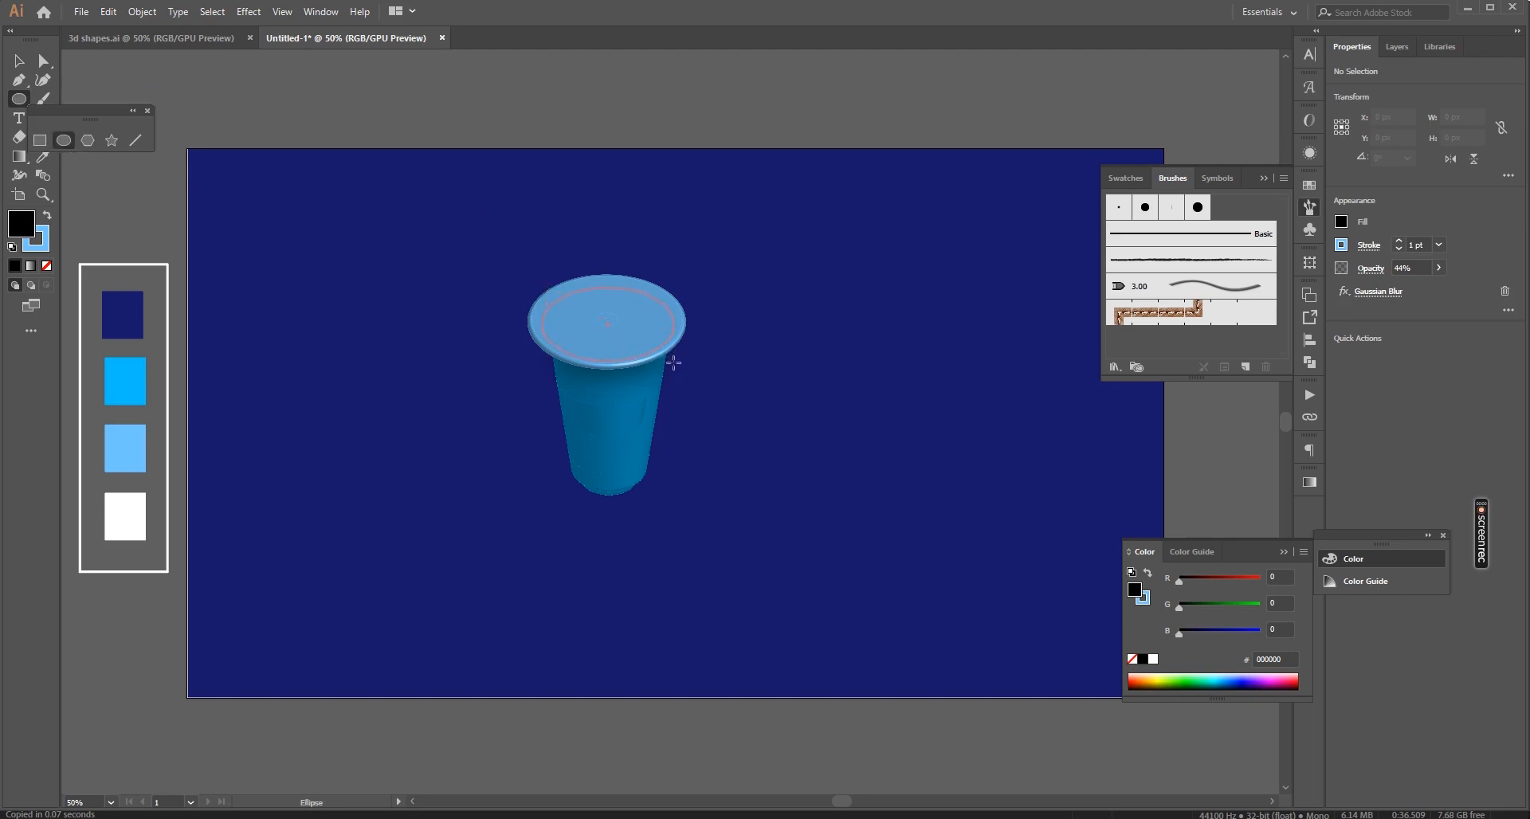
drag(674, 364, 673, 364)
key(v)
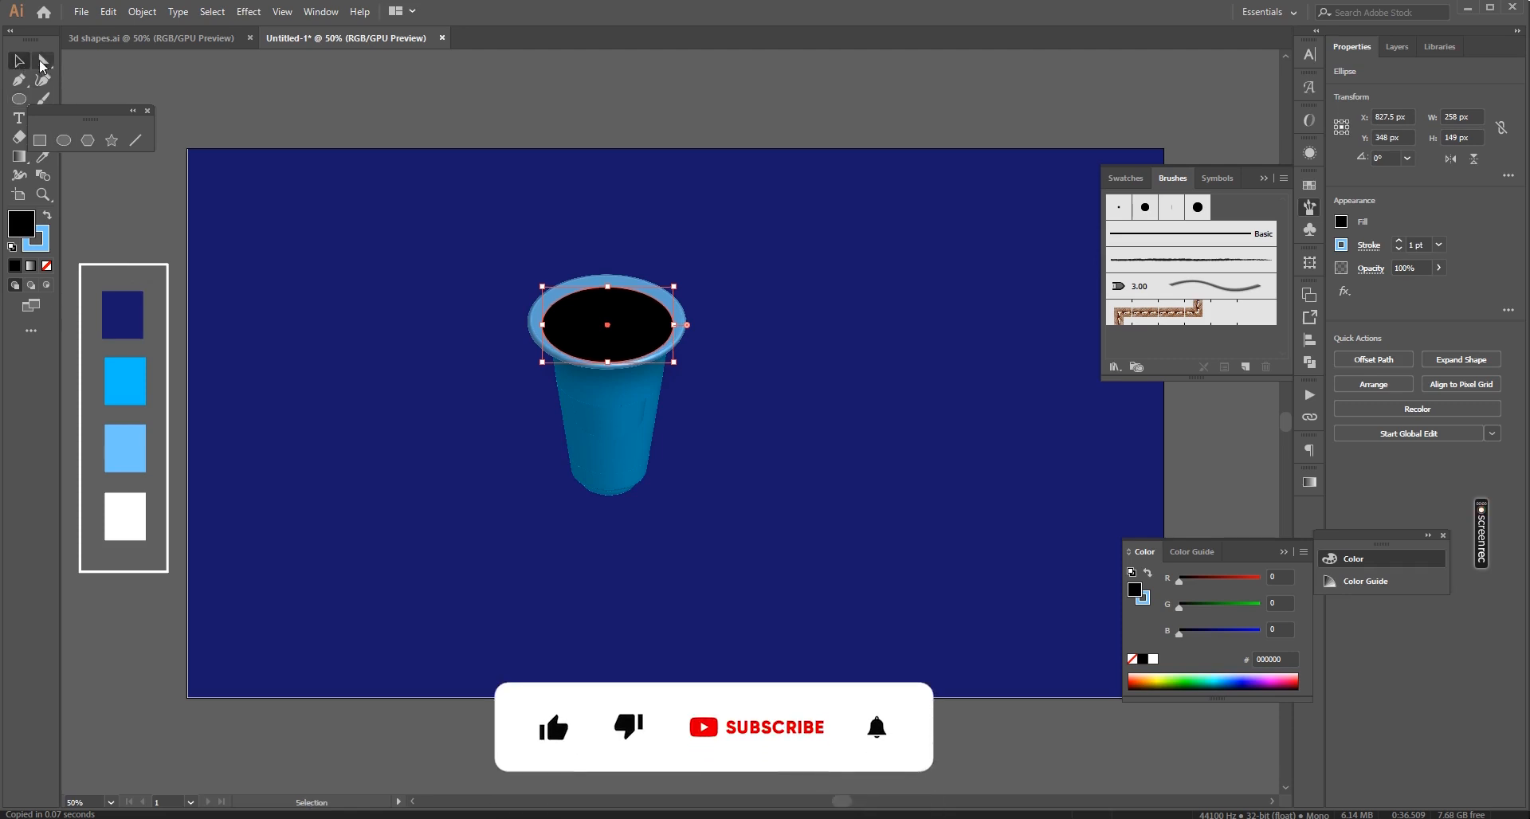
key(Up)
key(Up)
key(Up)
key(Up)
key(Up)
key(Up)
Give the lid's inner ellipse a white 2 pt stroke sampled from the palette, with no fill
click(44, 176)
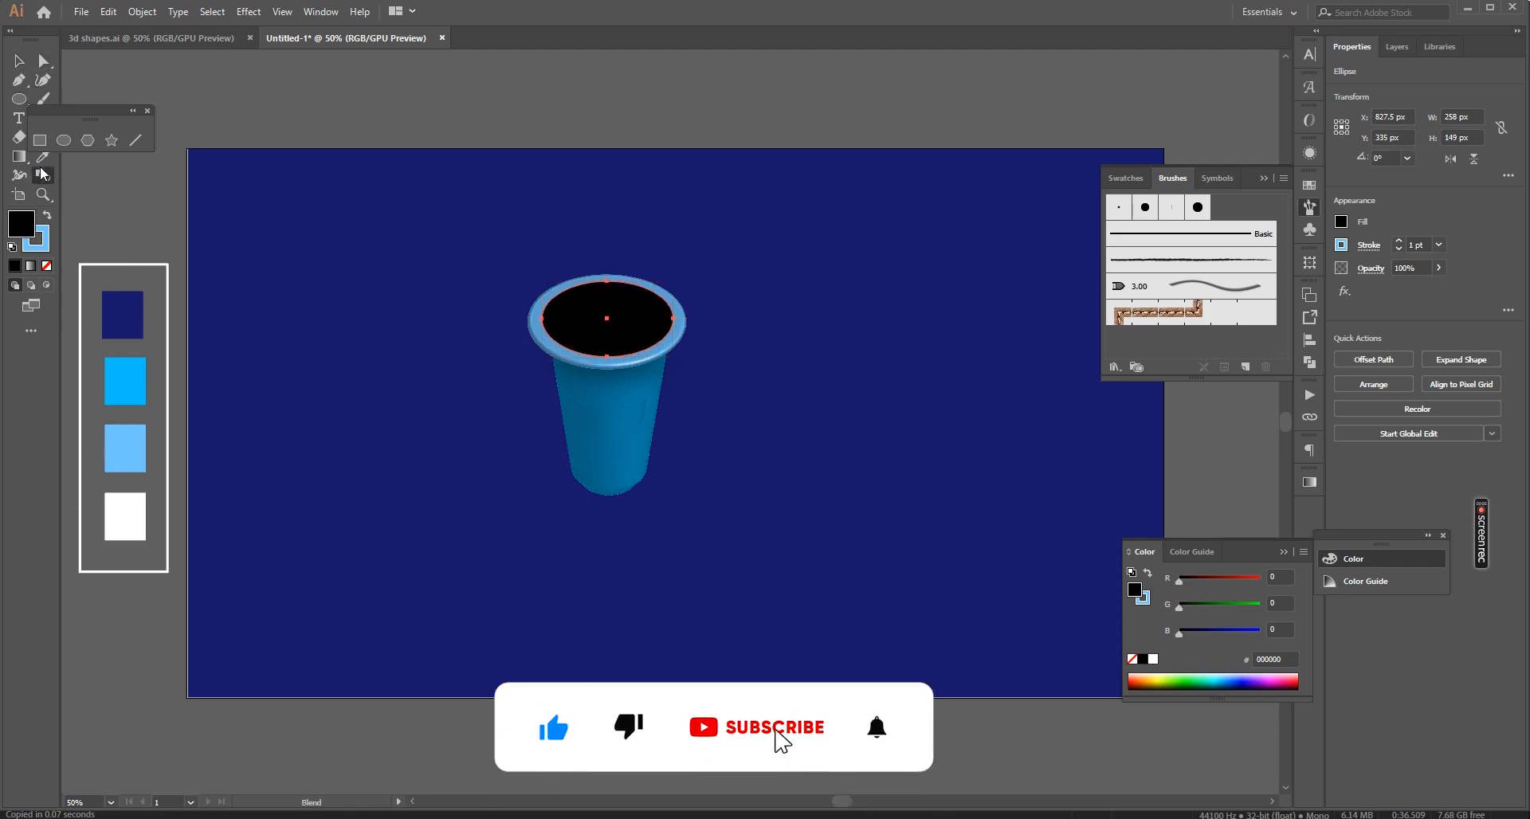
click(43, 159)
click(129, 496)
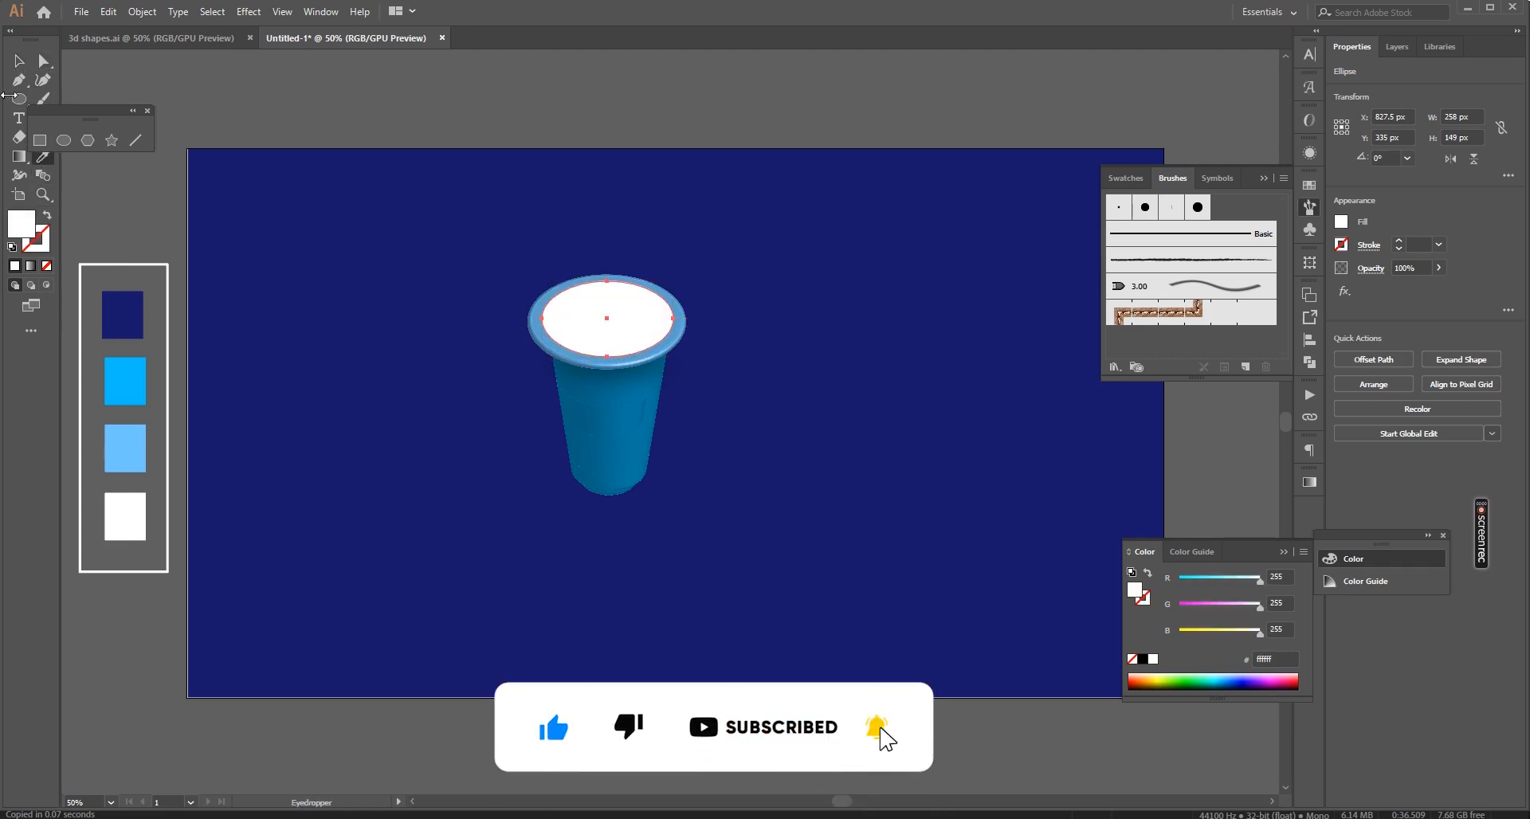
click(48, 215)
key(v)
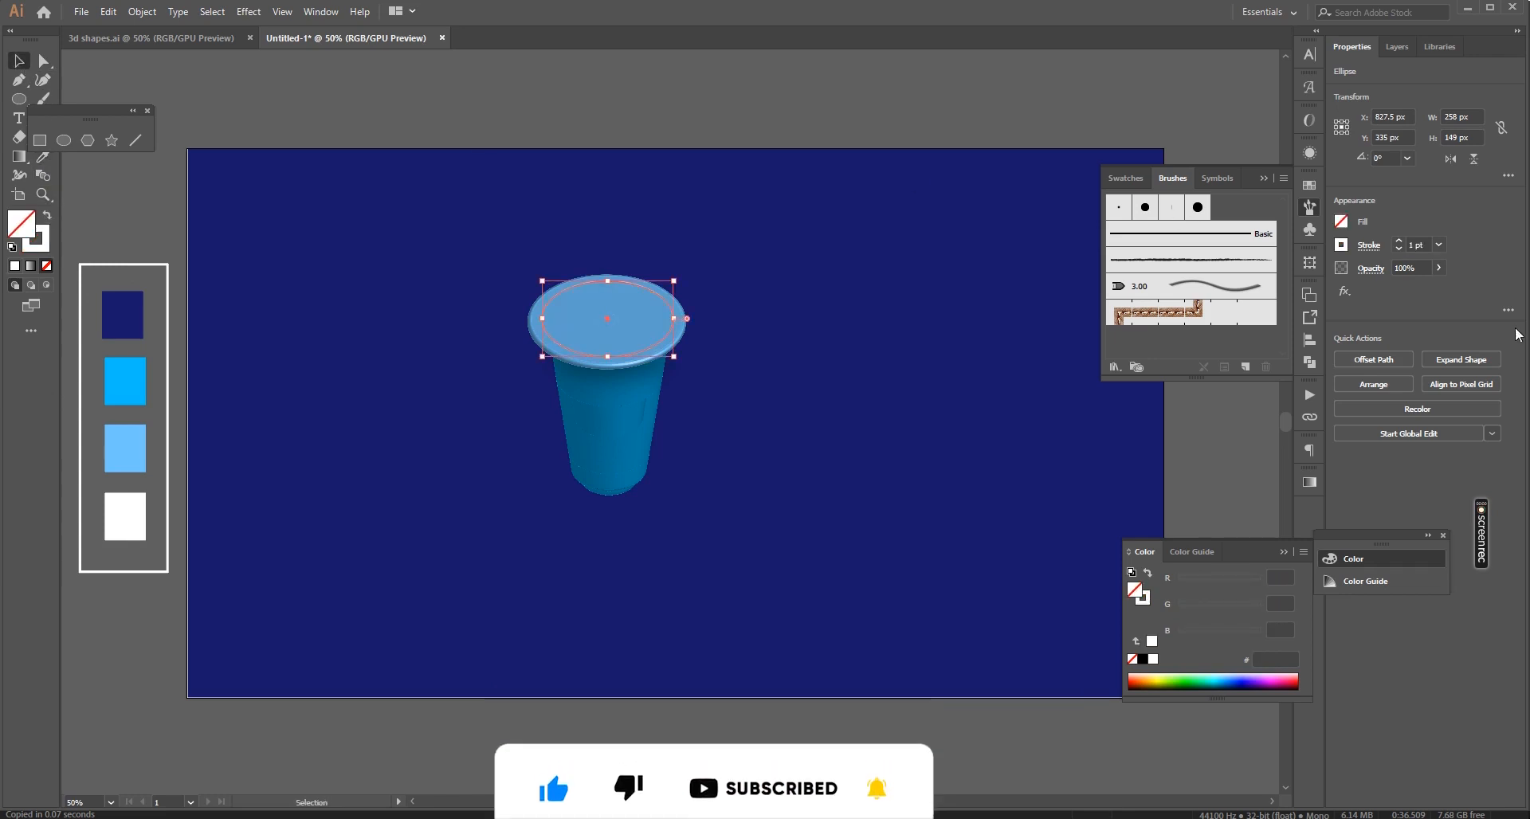
click(1399, 241)
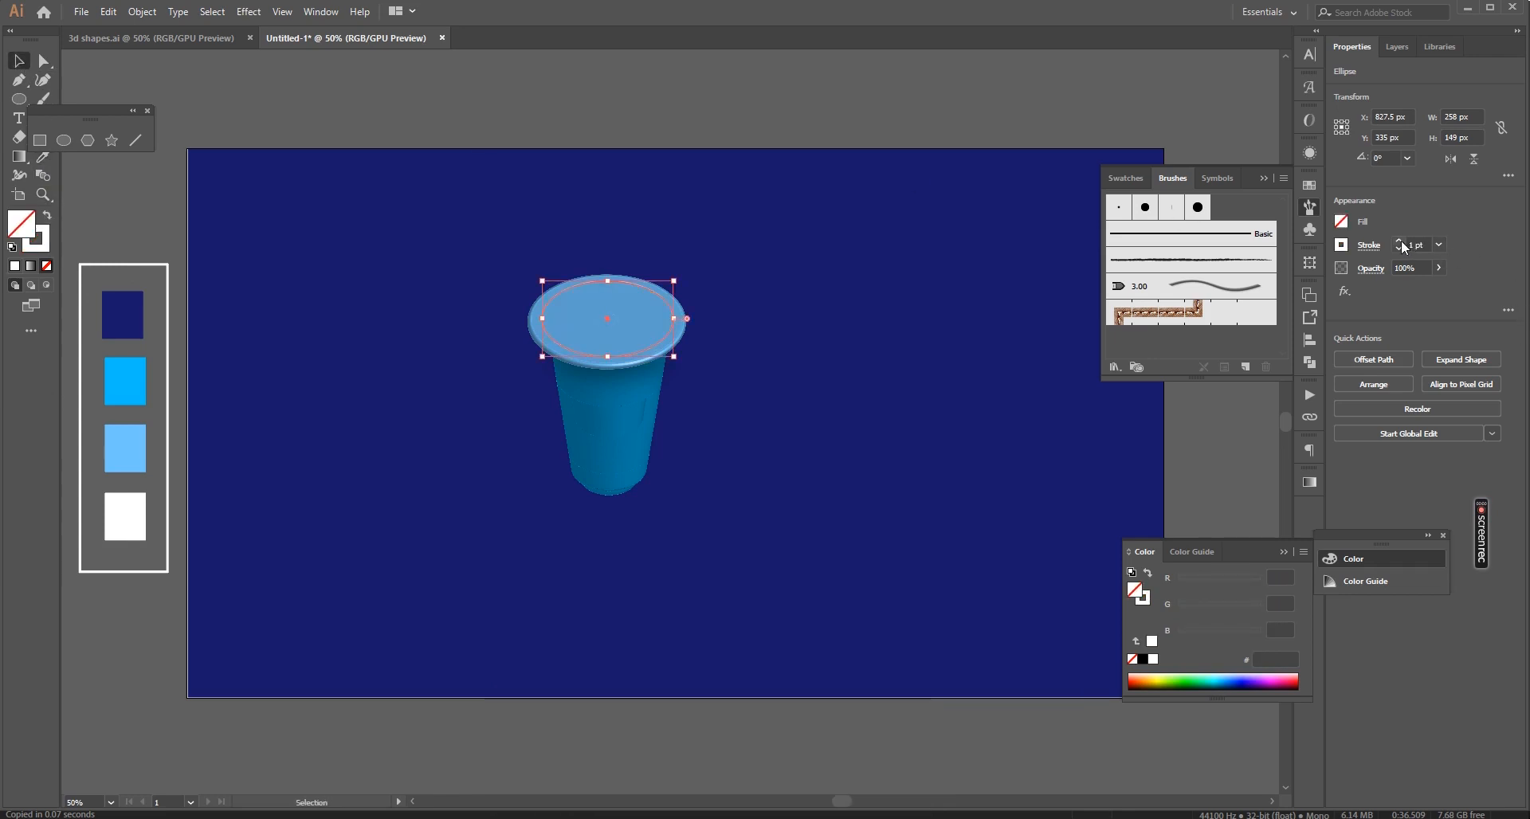
click(848, 313)
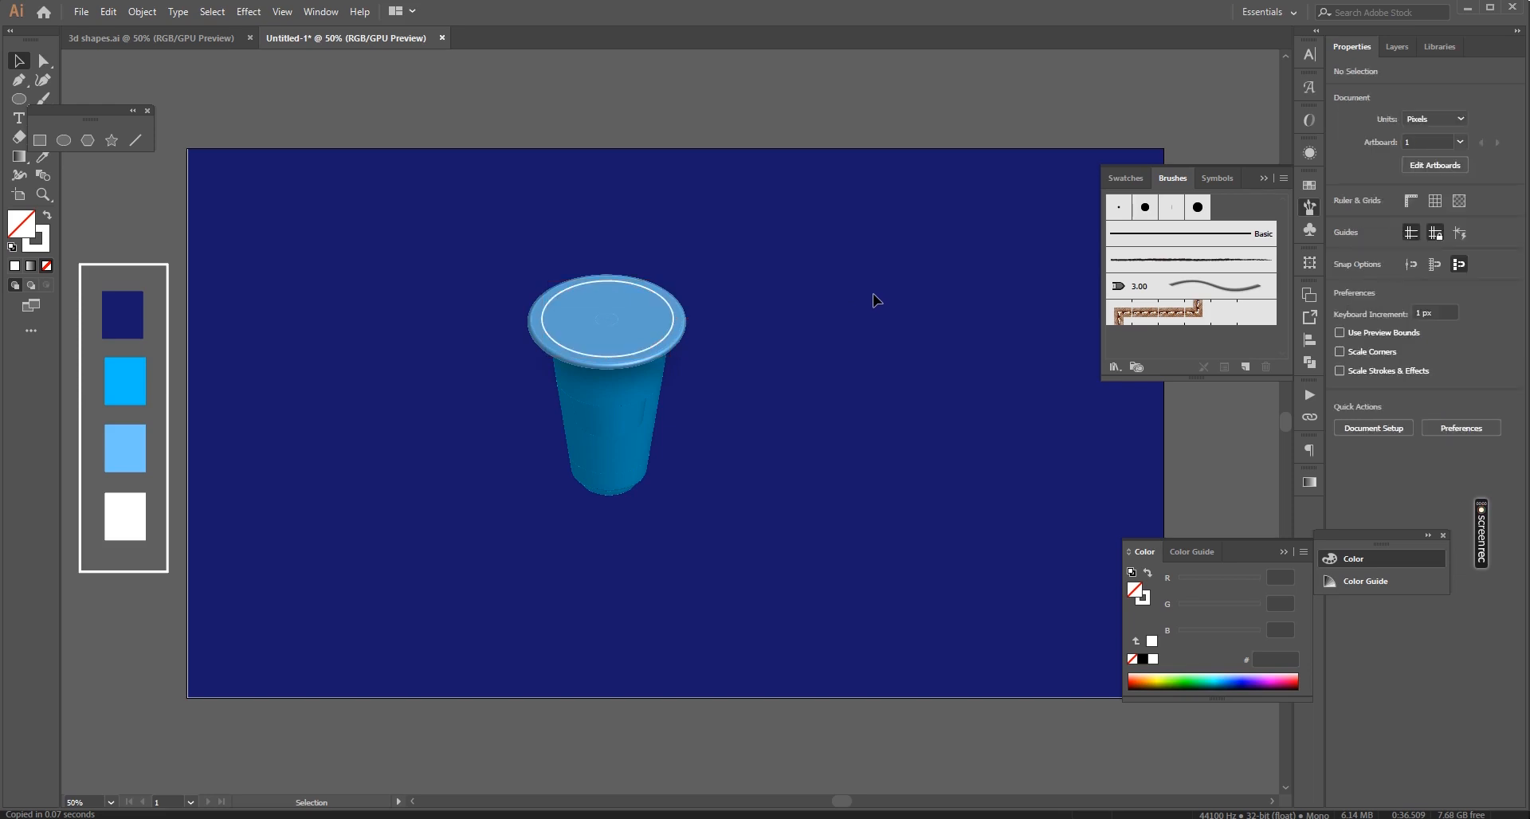
Move the whole cup with its lid and shadow right and down to the centre of the artboard
drag(722, 257, 504, 614)
drag(614, 423, 696, 484)
click(841, 496)
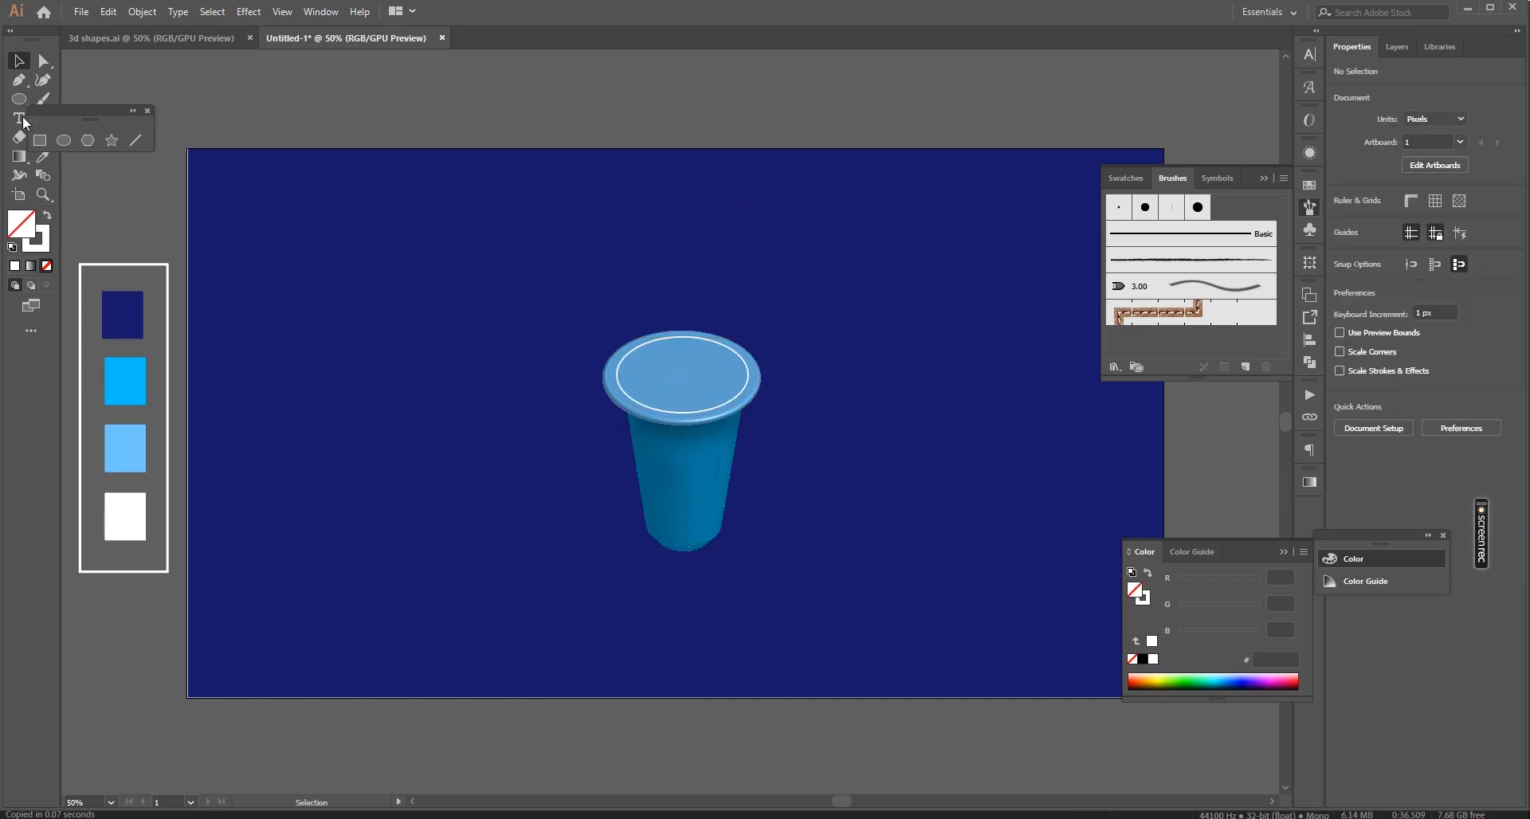
Draw an ellipse about 191 by 78 px at the cup's base, offset to the left, filled black (000000) without a stroke
click(24, 99)
drag(712, 528, 615, 566)
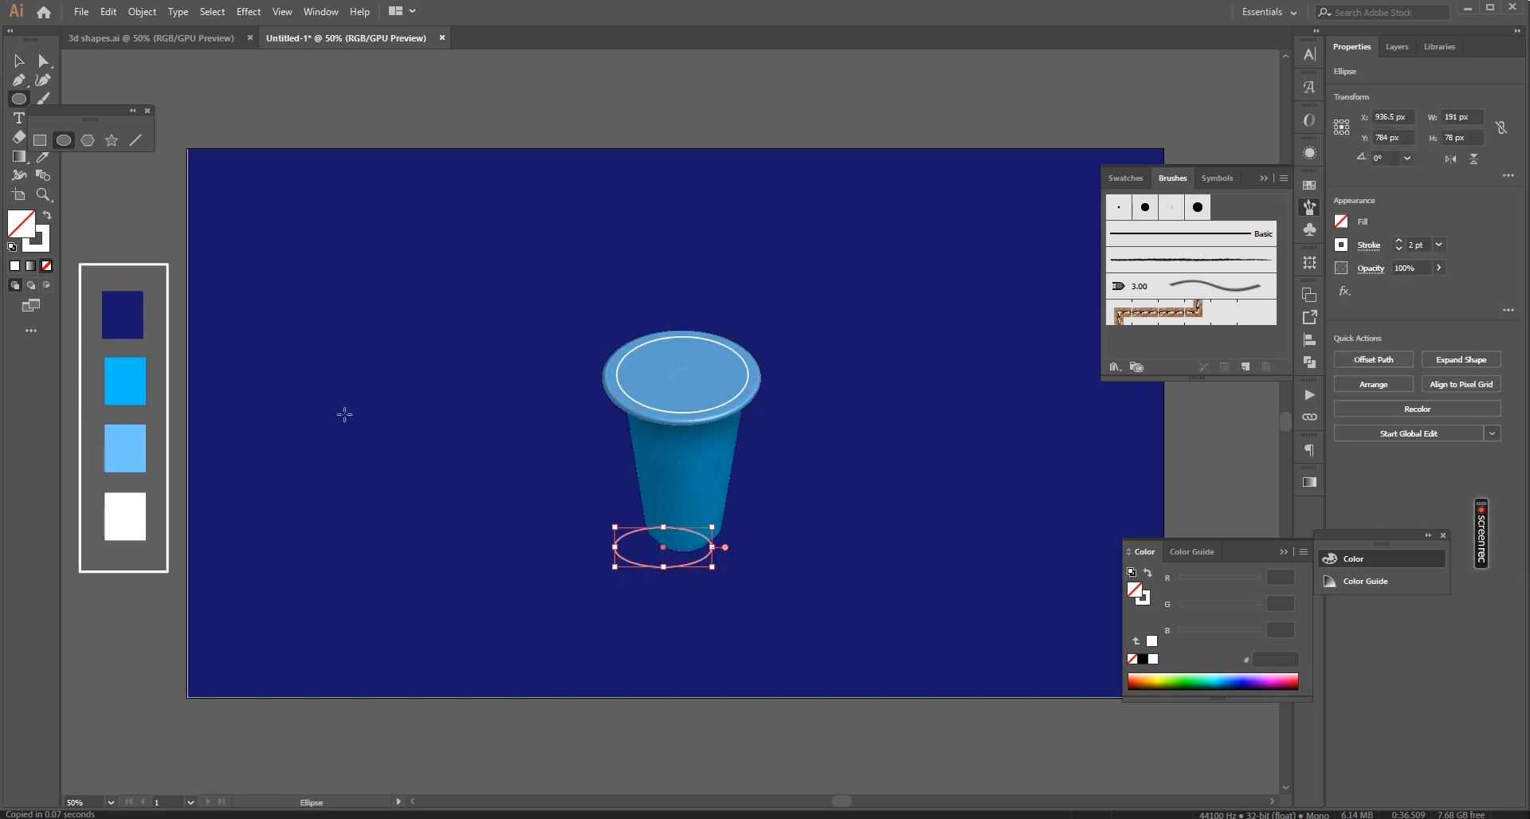
click(1143, 659)
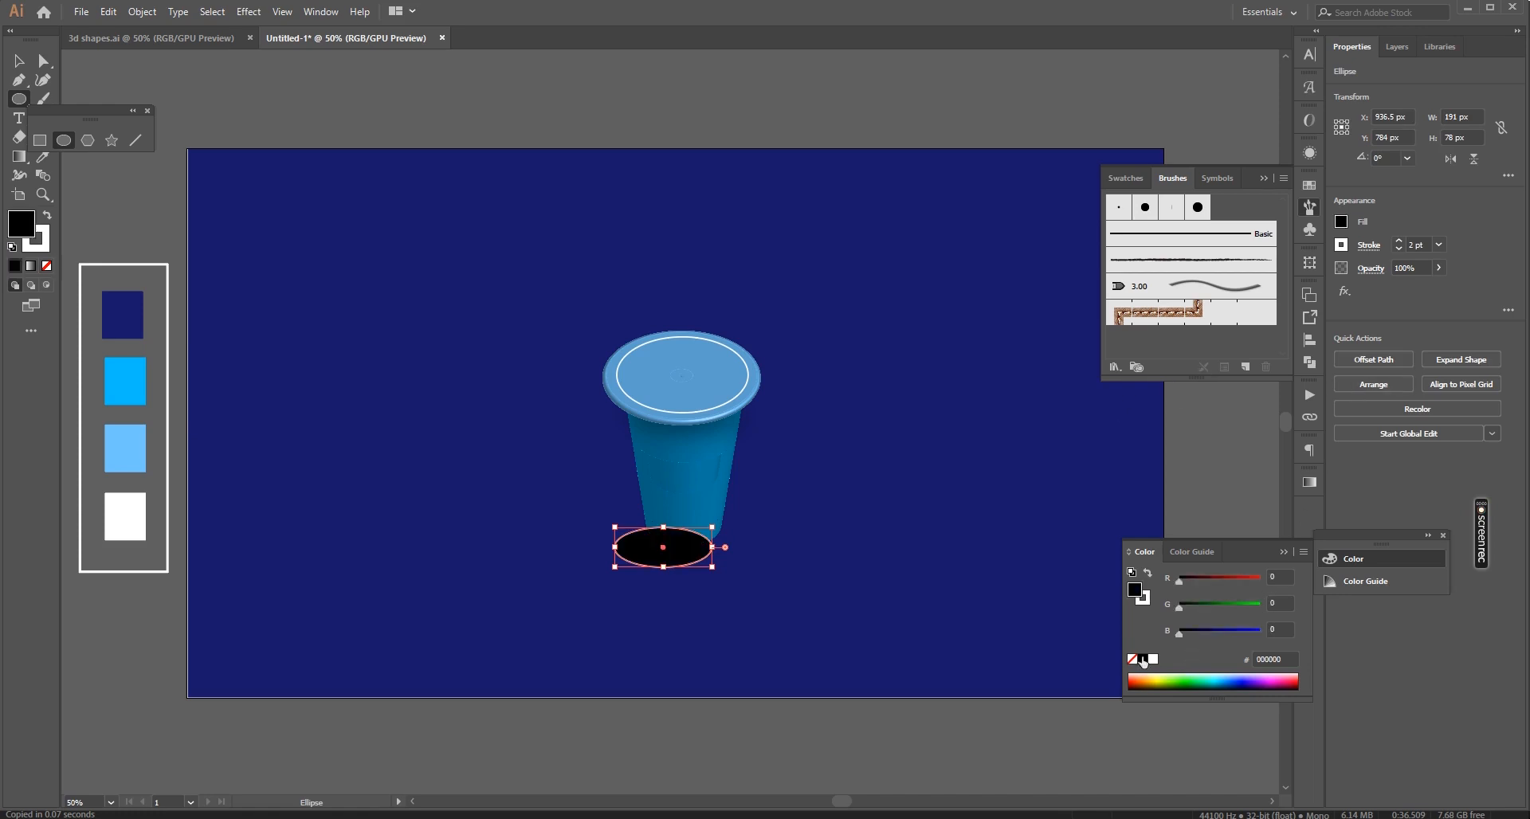
click(46, 246)
click(47, 266)
key(x)
Apply a Gaussian Blur with a 21.7 pixel radius to the black ellipse at the cup's base
click(252, 16)
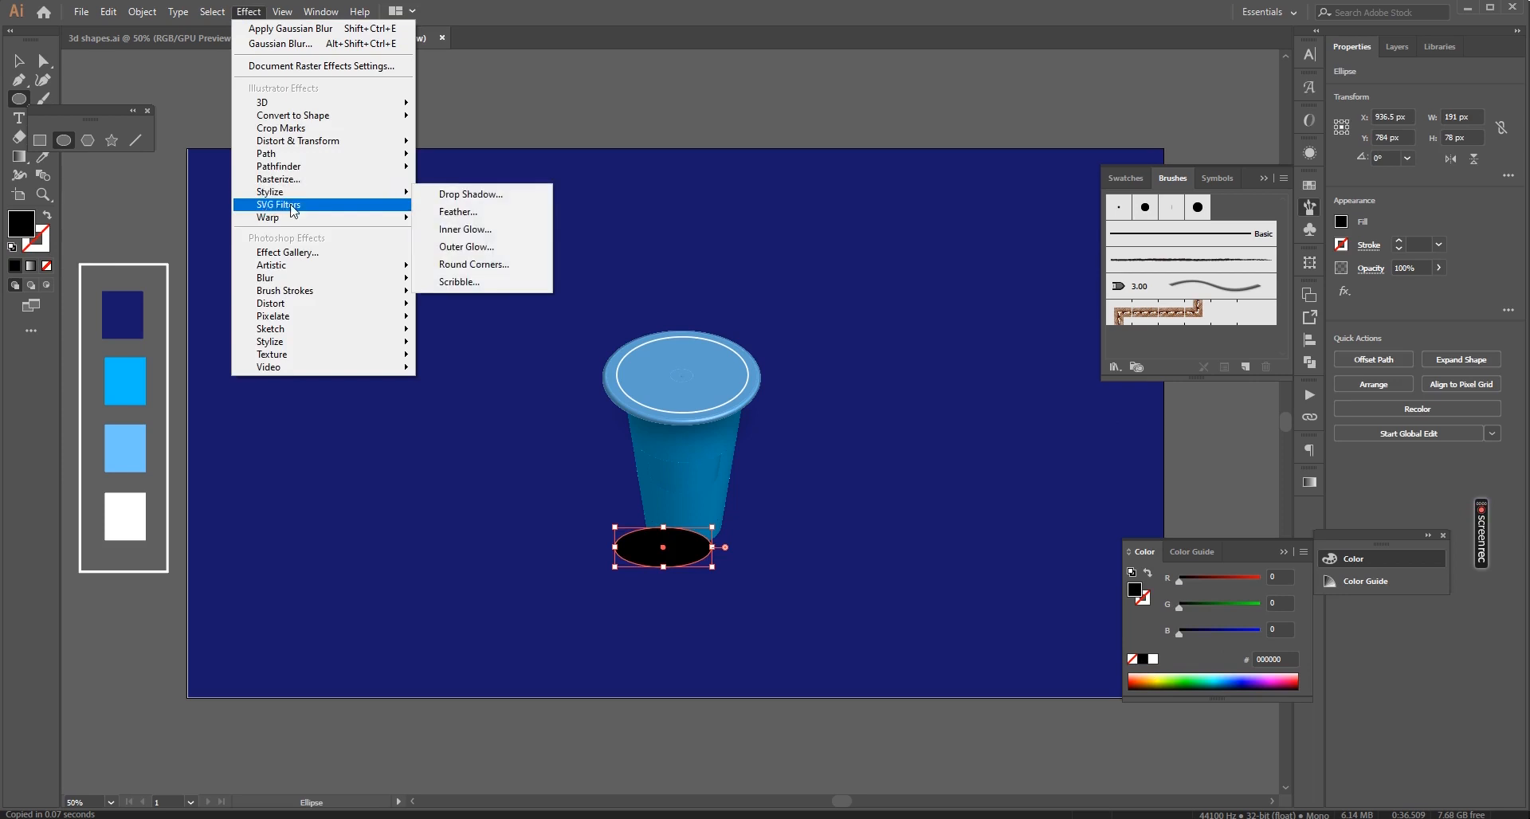
mouse_move(308, 292)
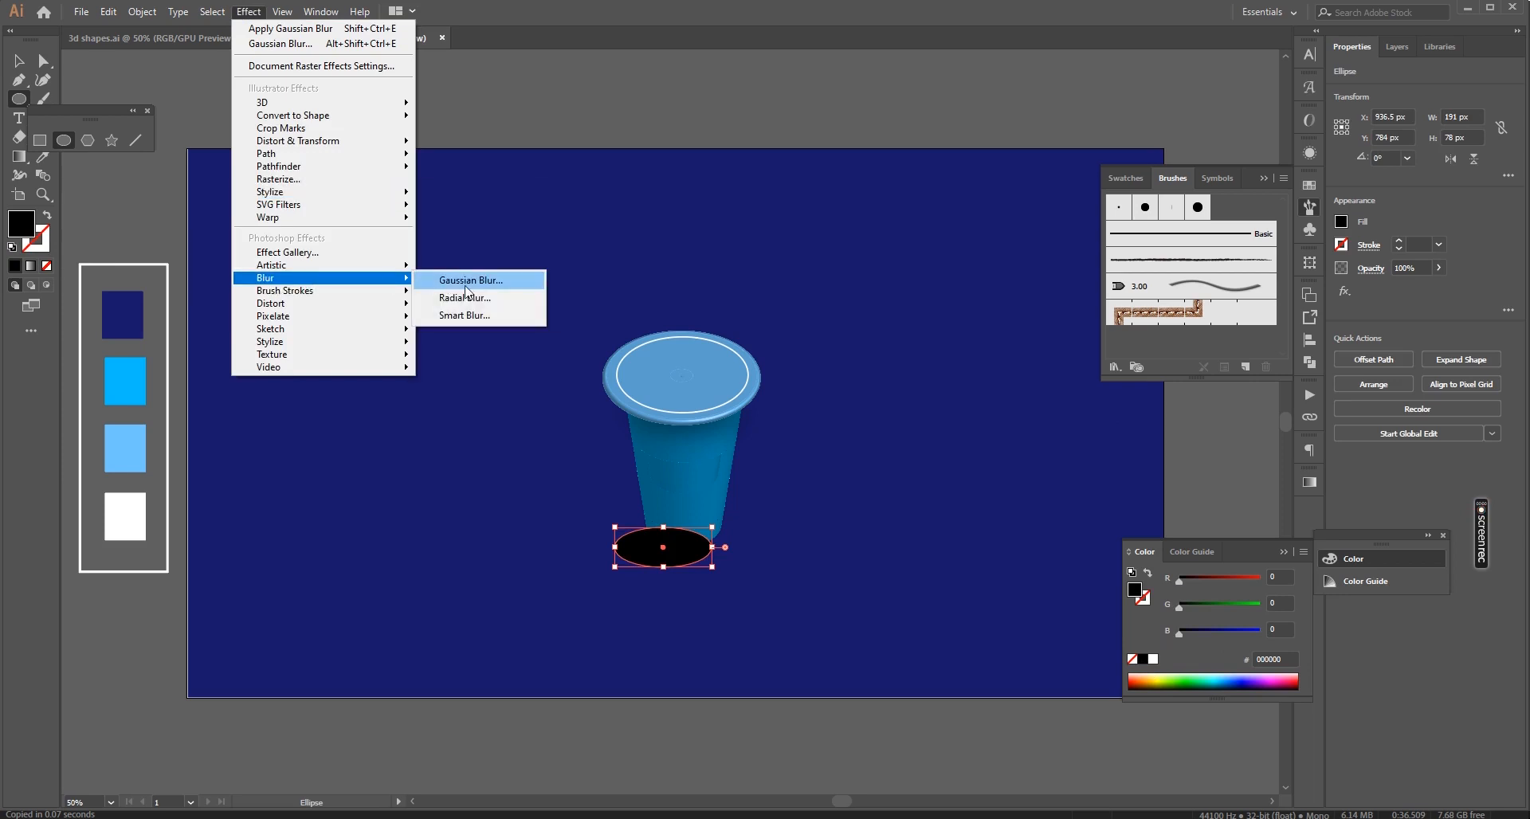
click(467, 289)
click(847, 609)
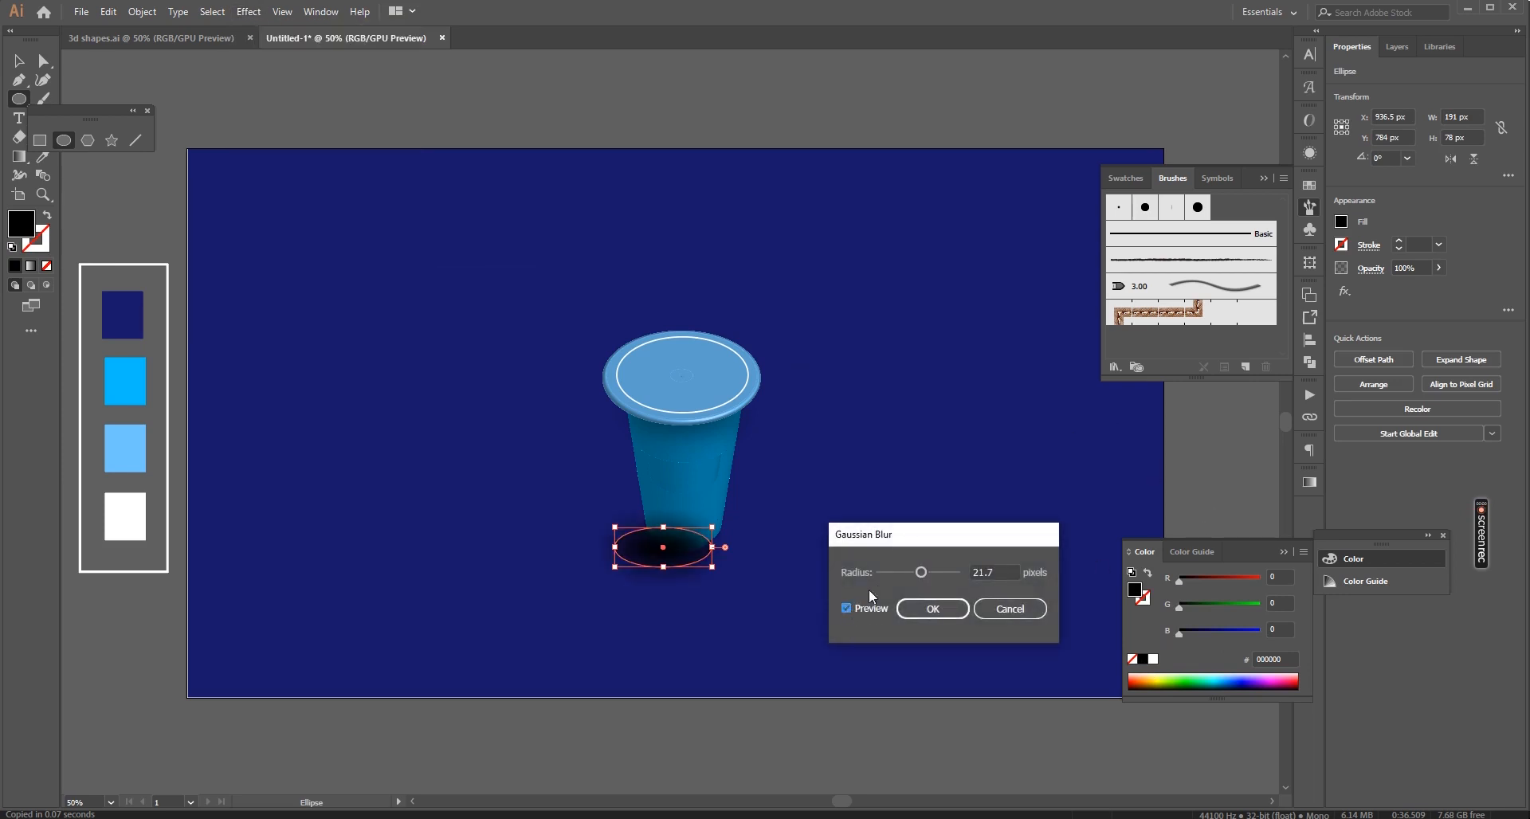
click(932, 609)
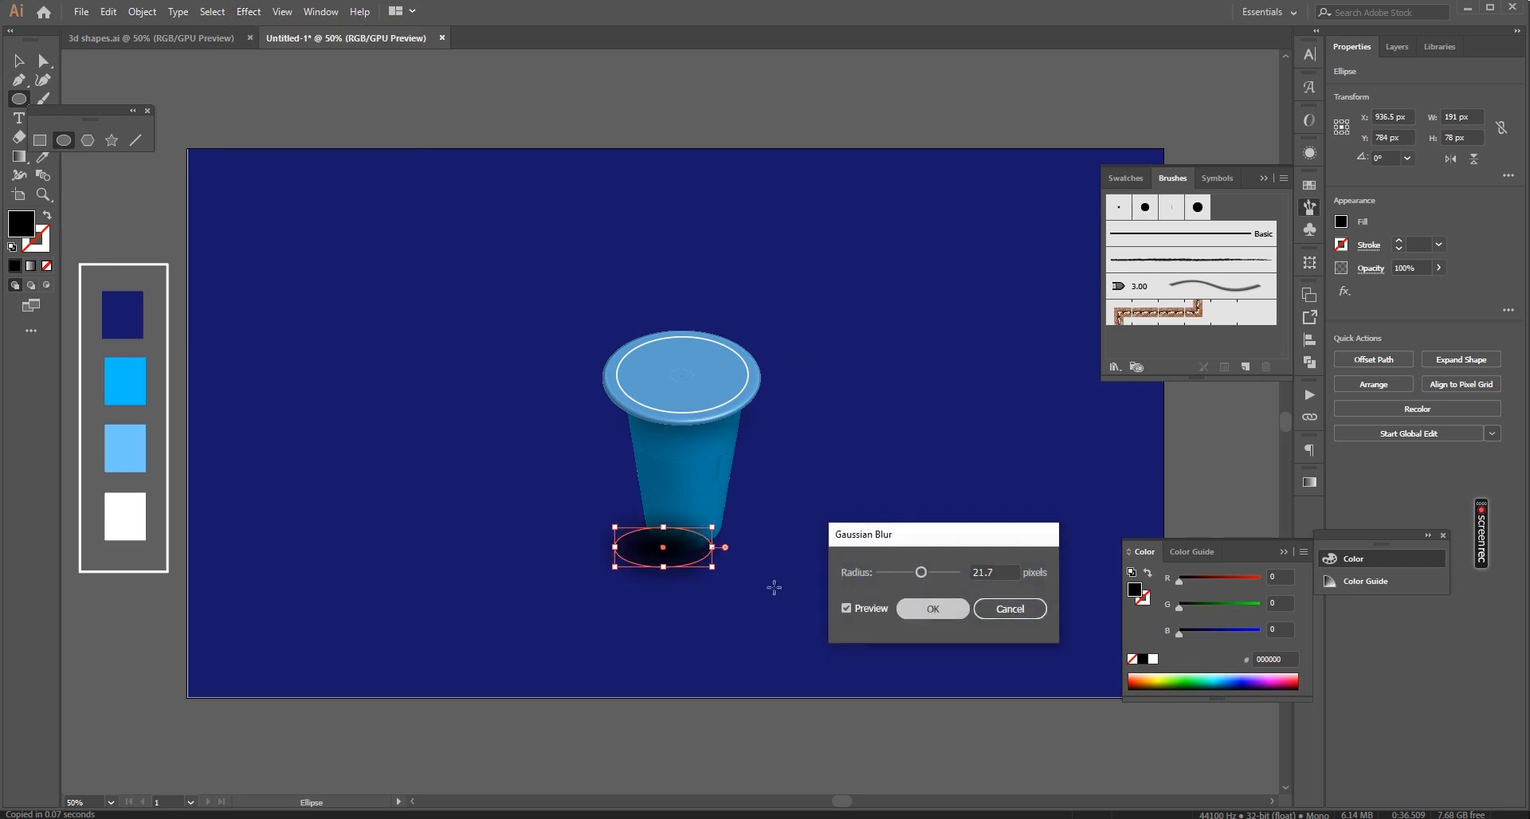
Send the blurred black ellipse to the back, behind the cup
key(v)
right_click(689, 547)
mouse_move(829, 469)
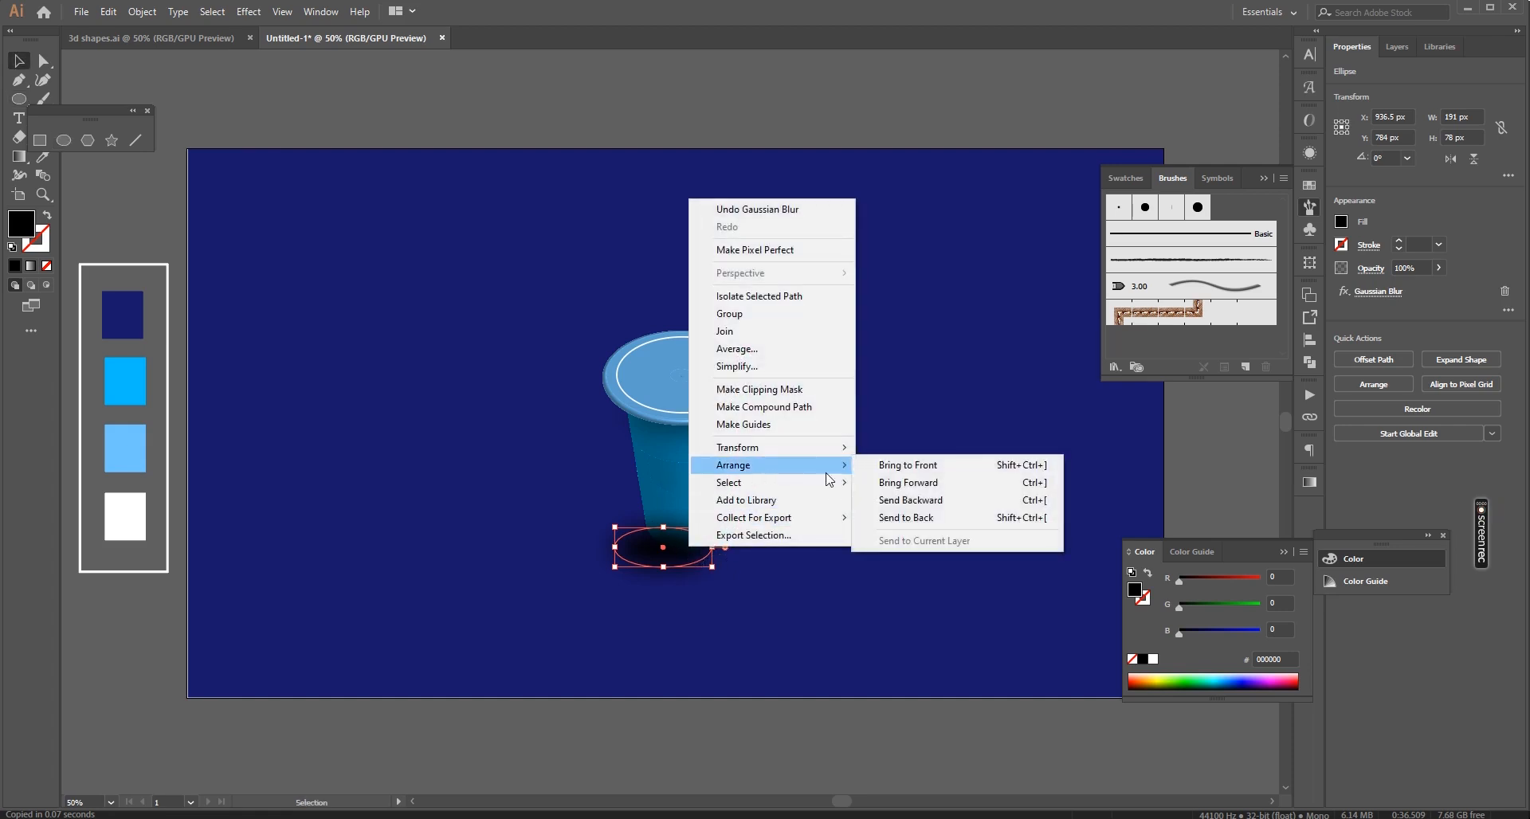
click(891, 520)
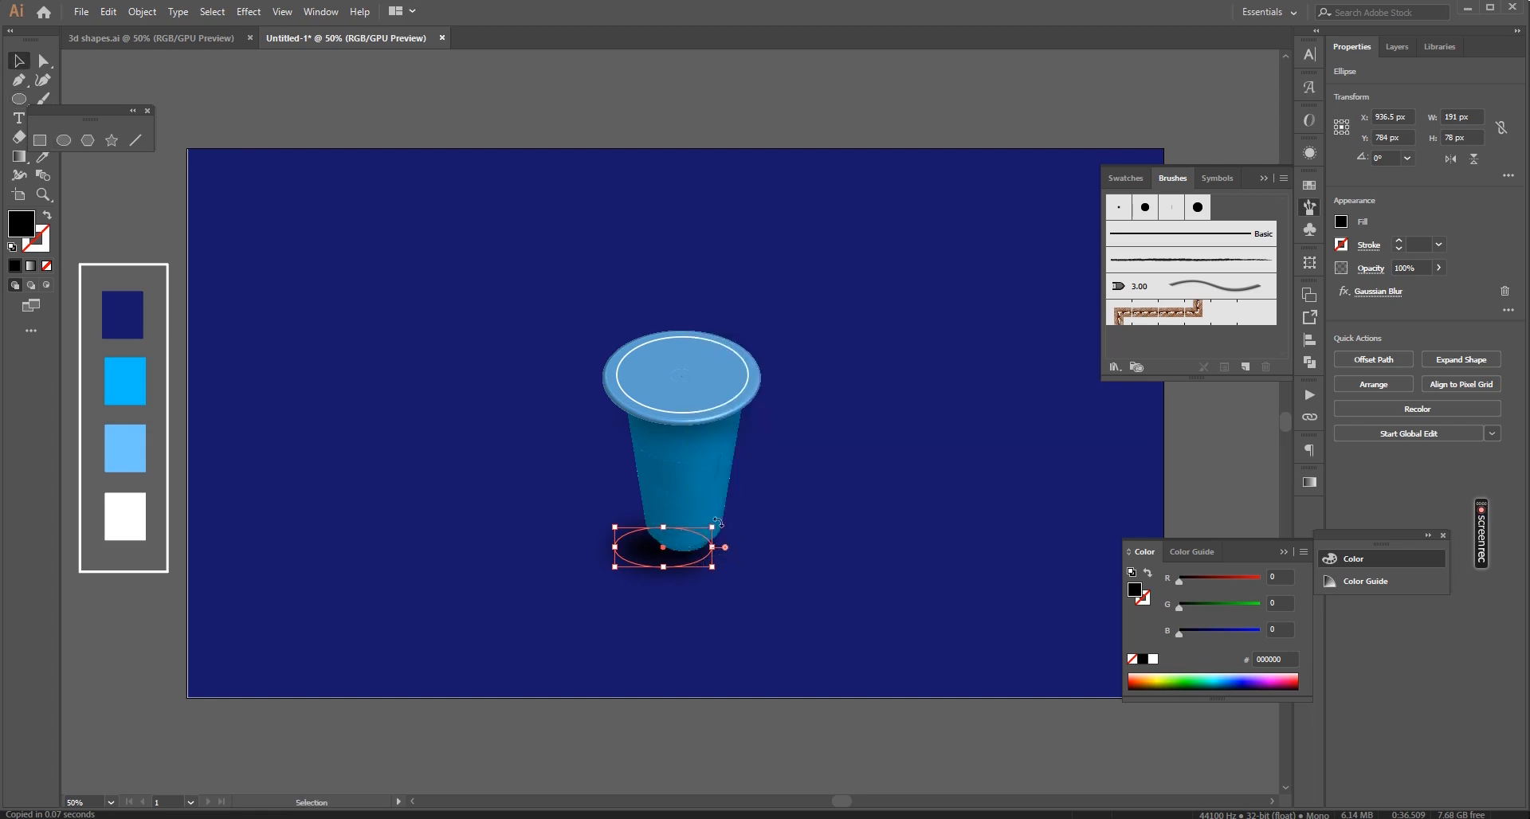
Rotate the base shadow about 10.6° and shift it slightly right and up, undoing the accidental change to the cup
drag(714, 528, 684, 547)
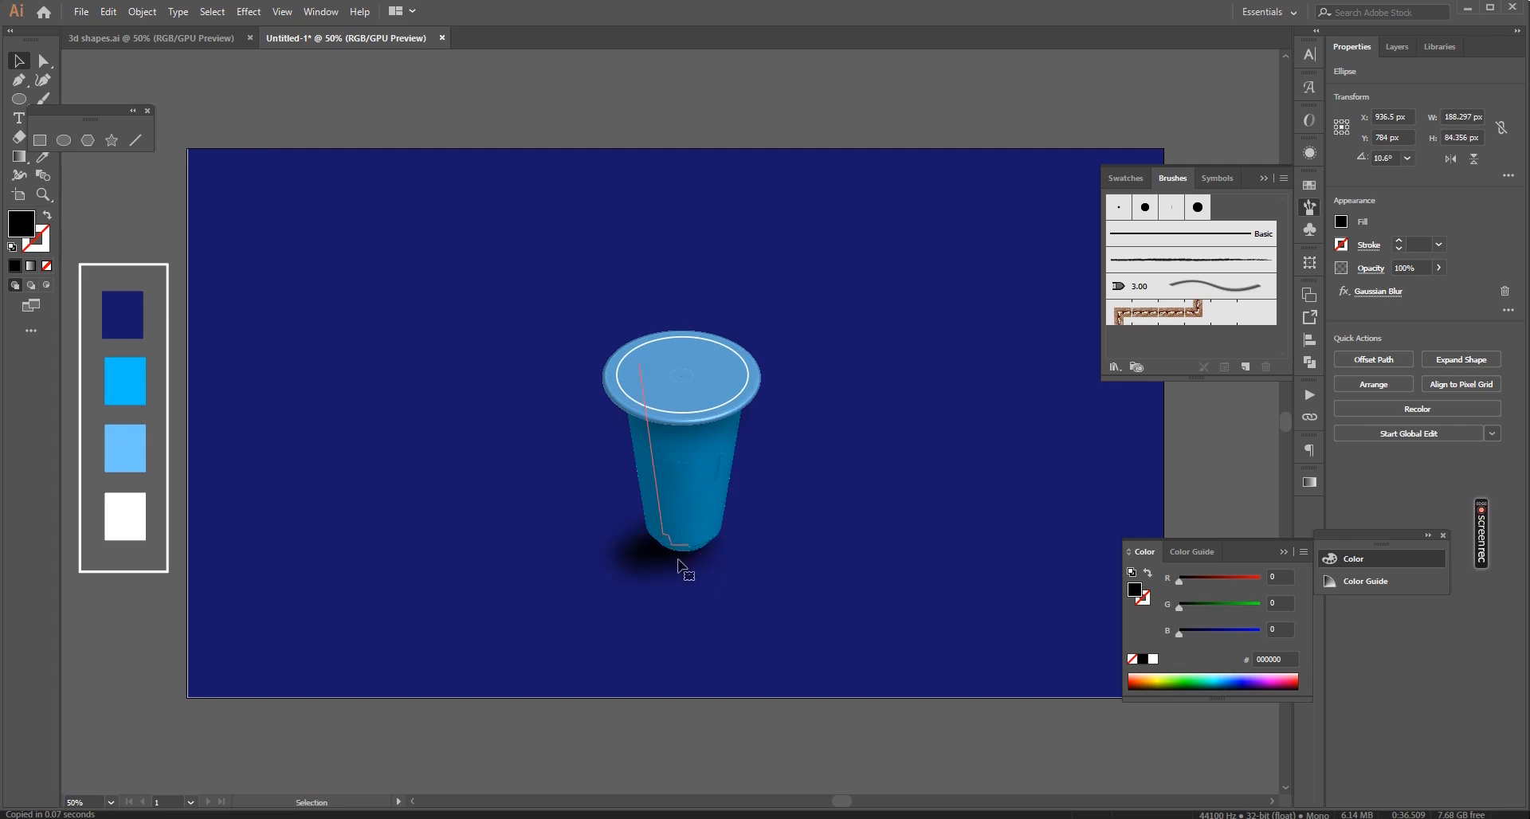
key(ctrl+z)
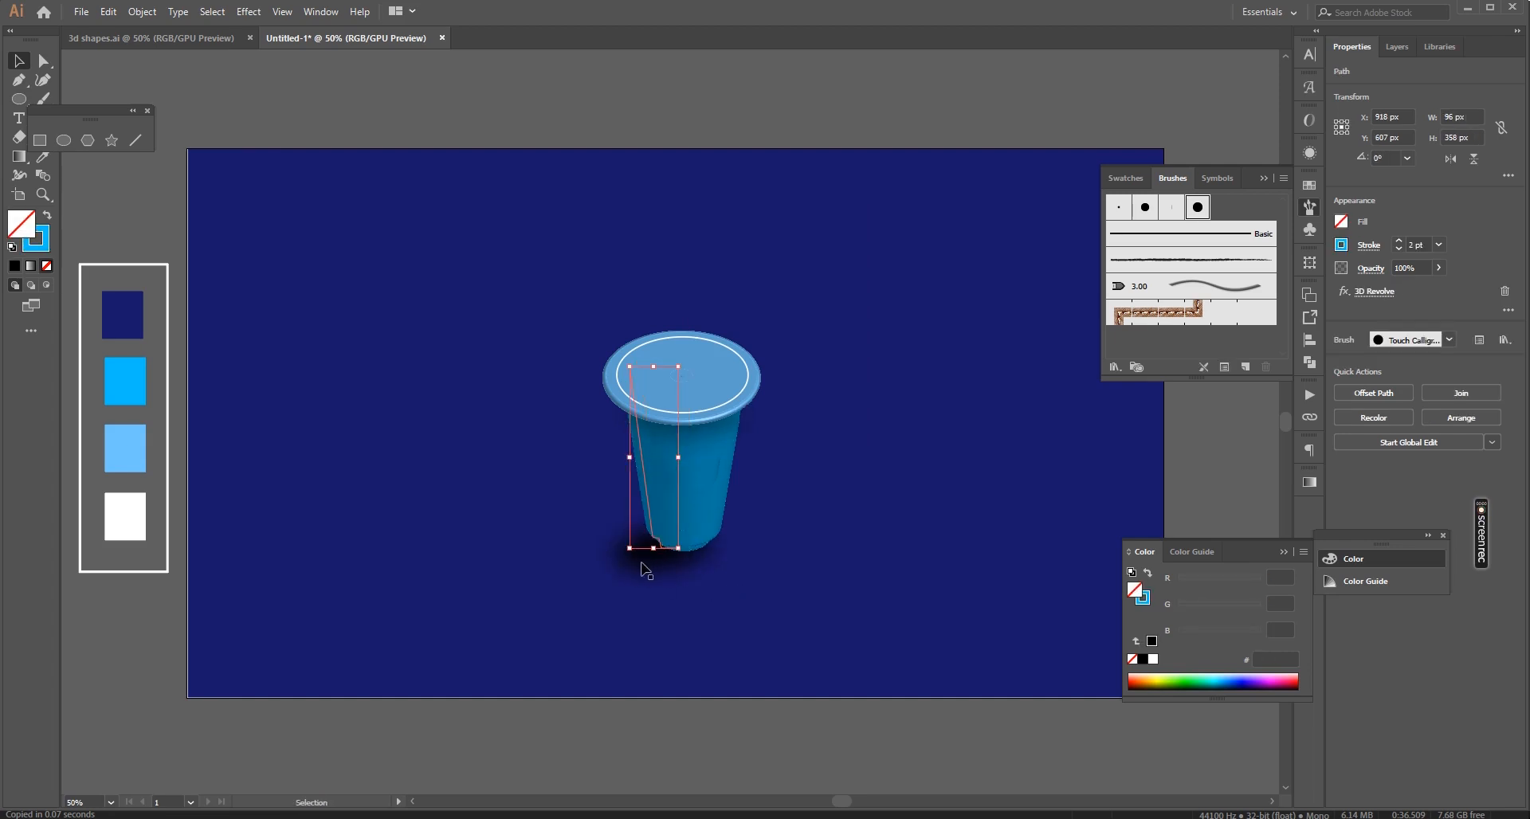
click(651, 567)
drag(661, 554, 669, 555)
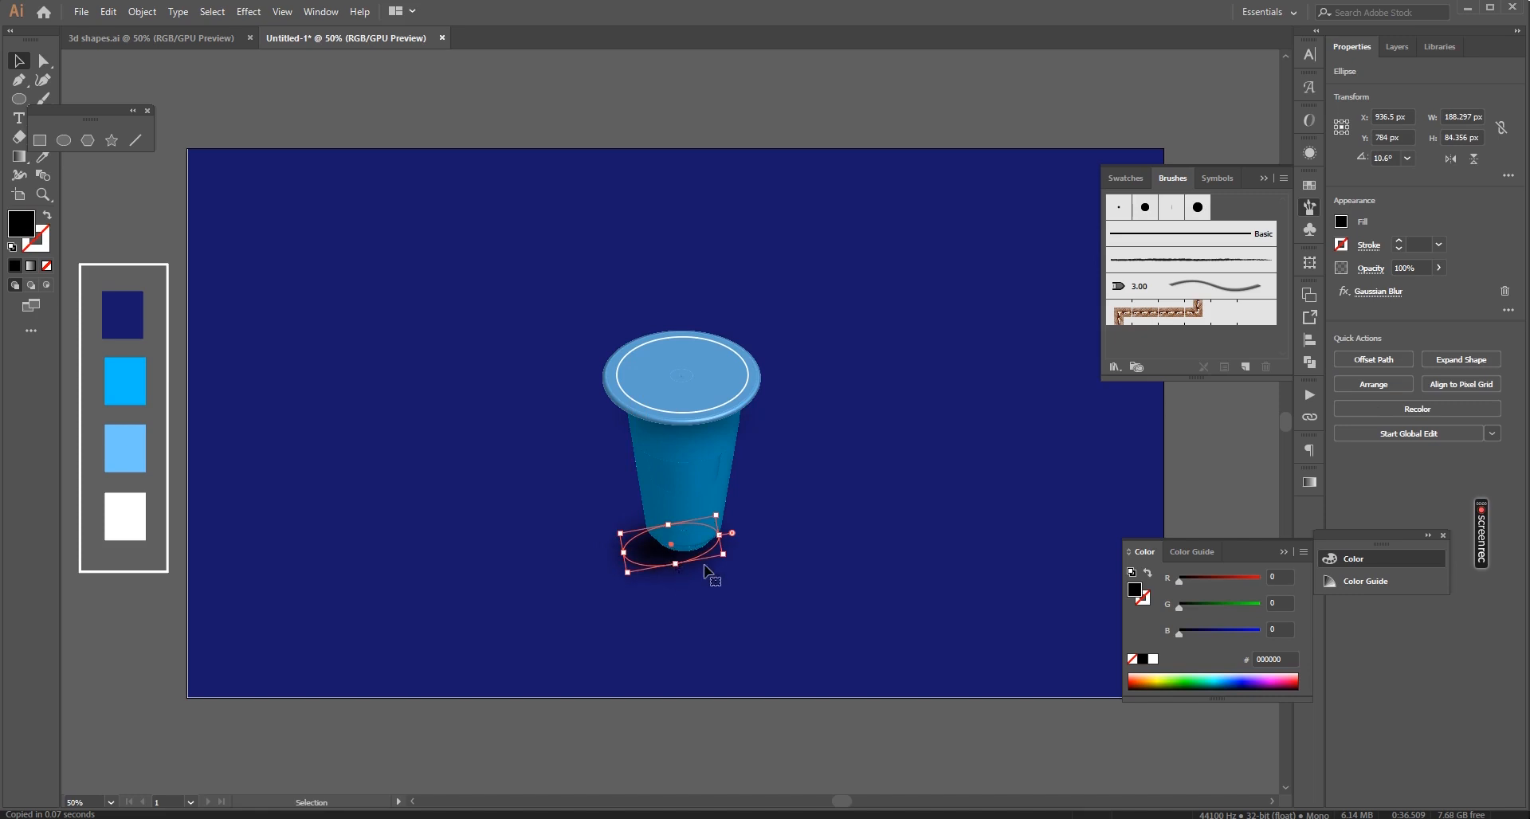
click(810, 562)
Reduce the base shadow's opacity to 71% and move it slightly left, to about X 936.5 px and Y 780 px
click(636, 569)
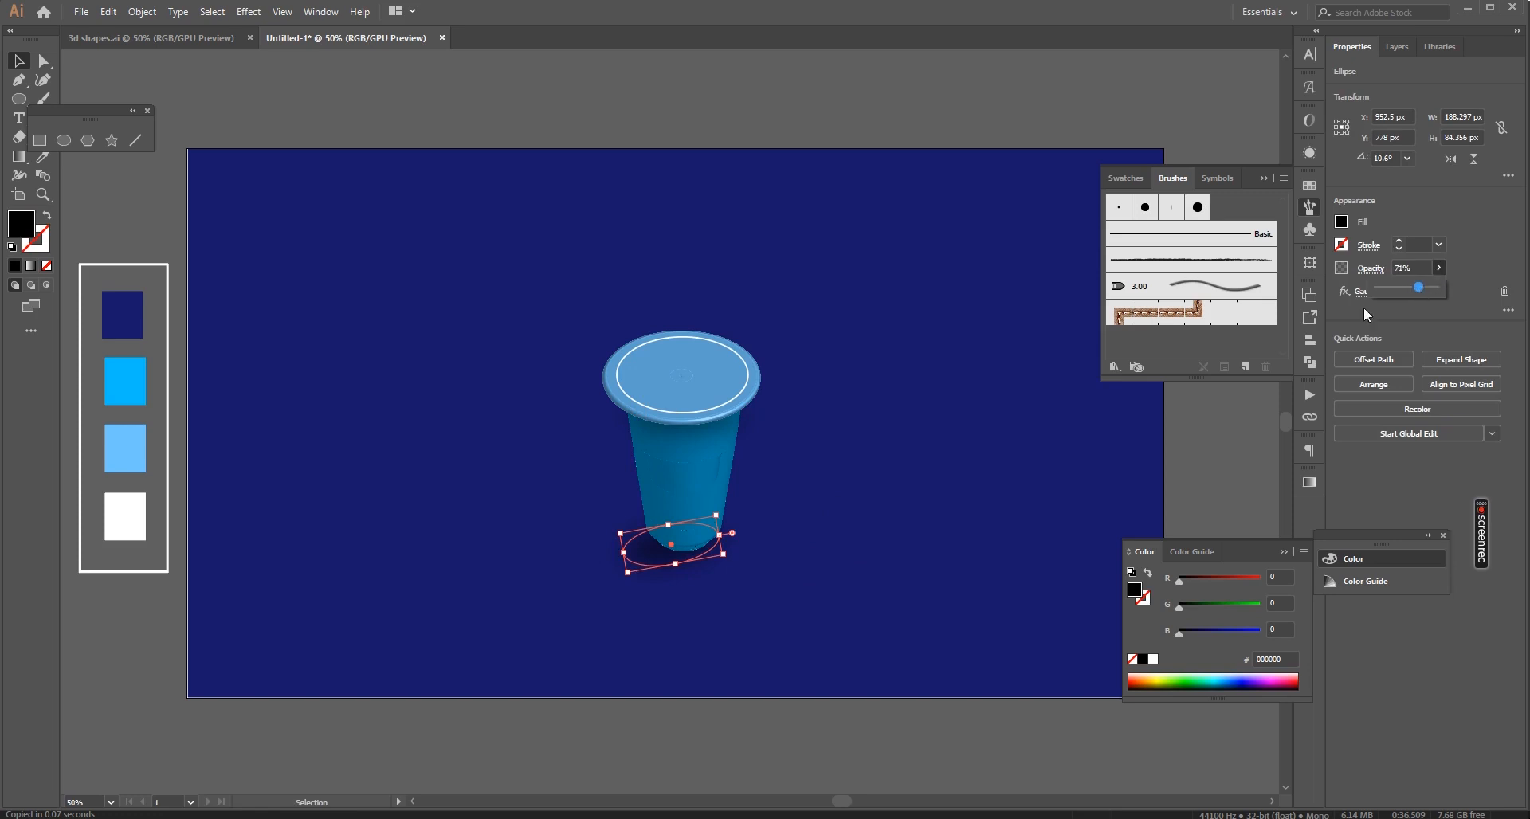
click(872, 565)
drag(662, 560, 654, 559)
click(811, 593)
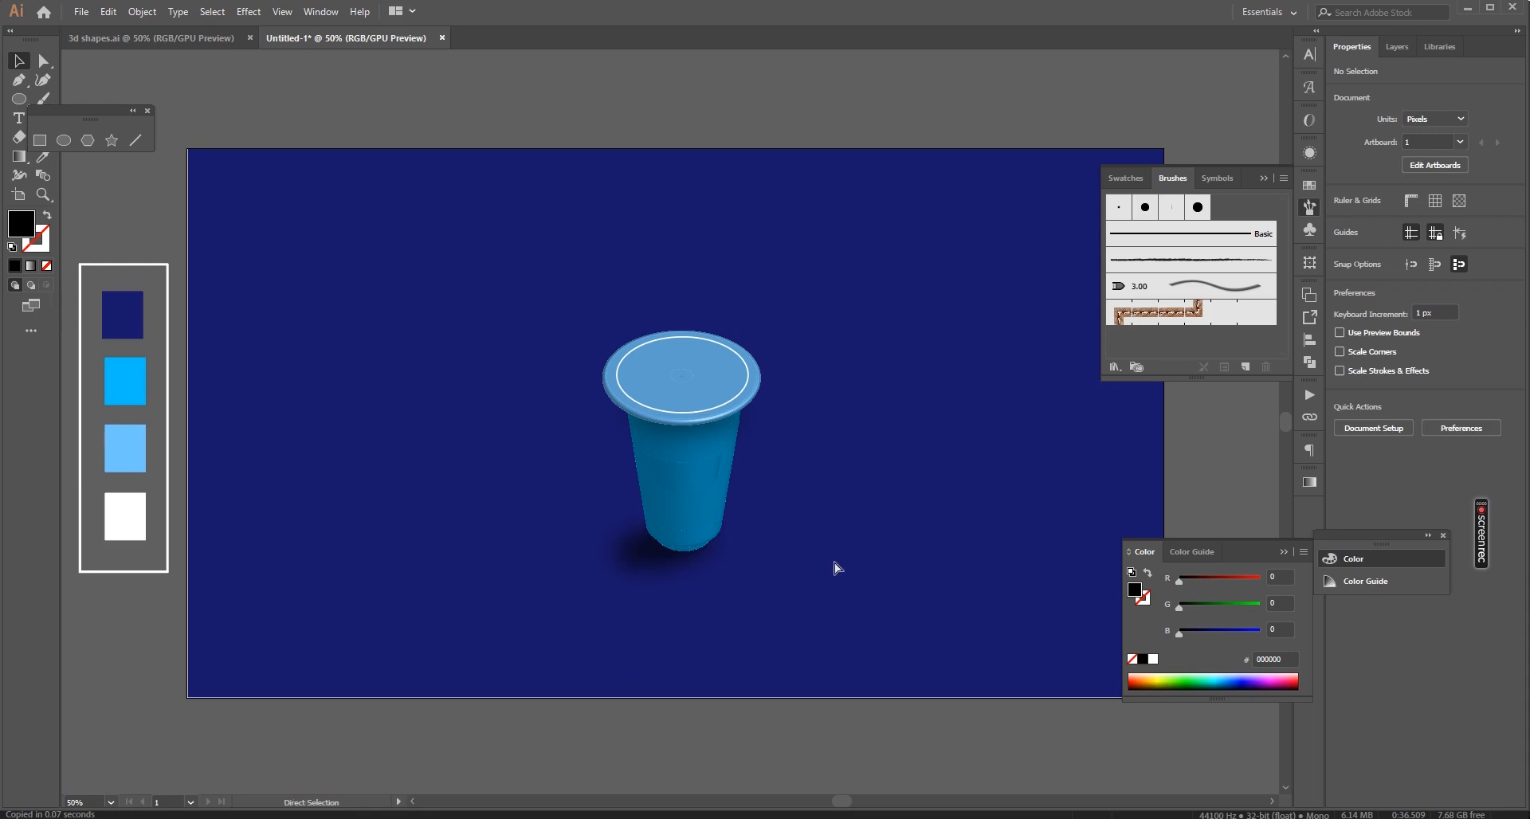
Lower the base shadow's opacity to 52% and deselect it
key(ctrl+minus)
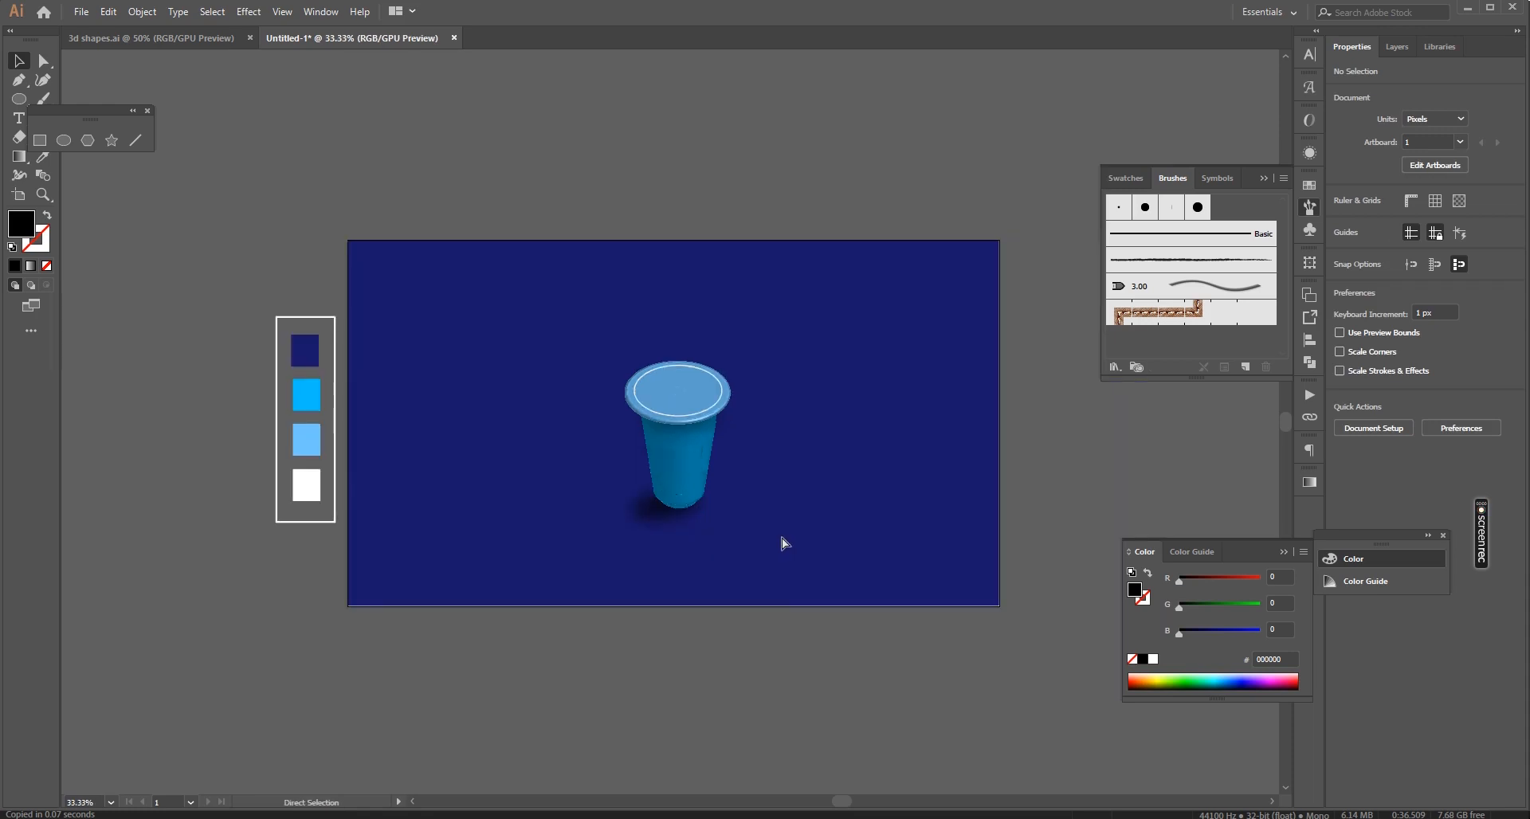
key(ctrl+plus)
click(660, 558)
click(1404, 268)
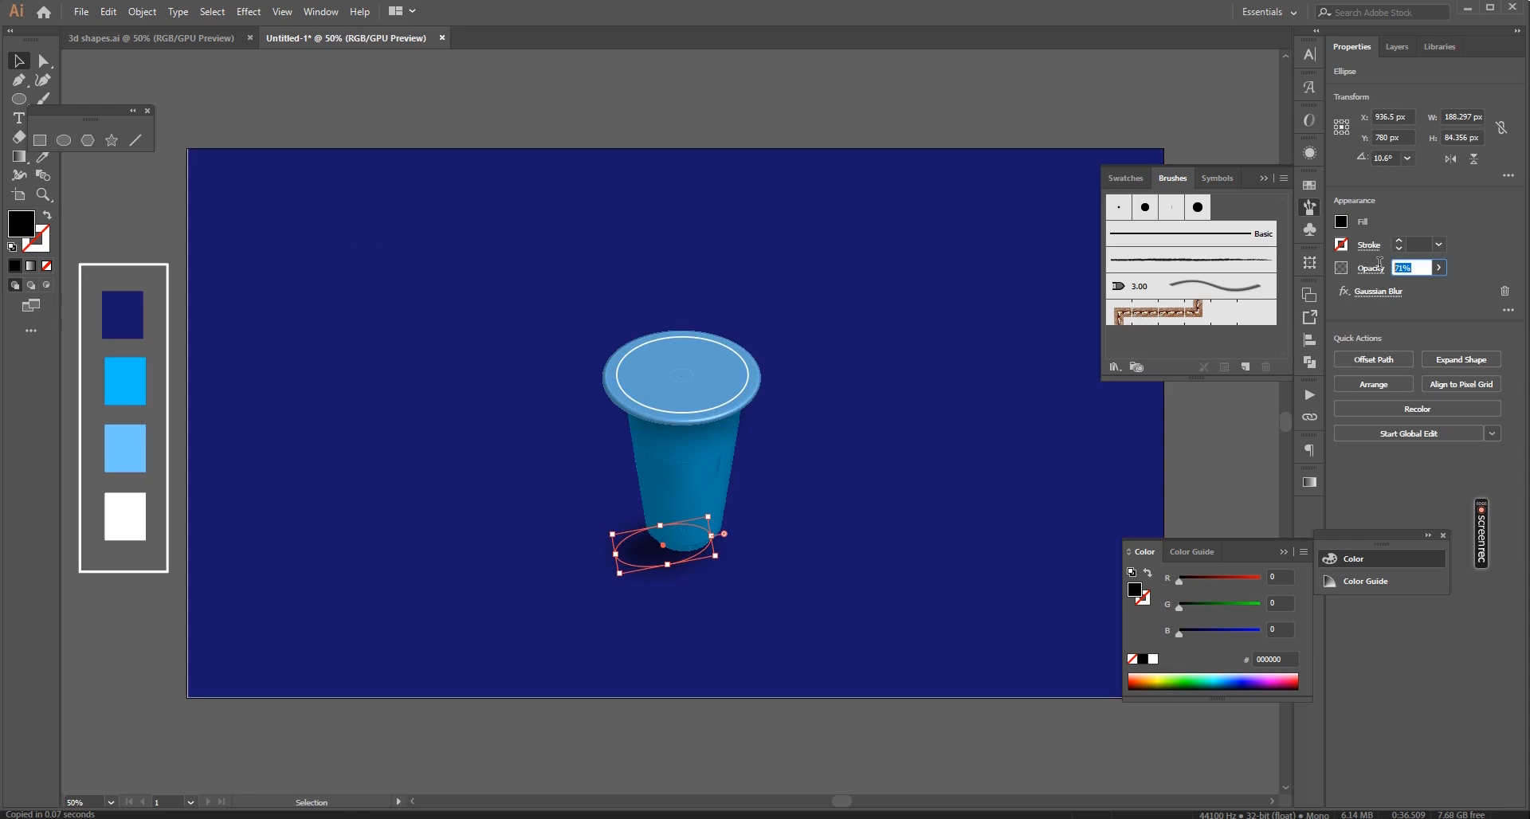
text(54)
key(Return)
click(797, 626)
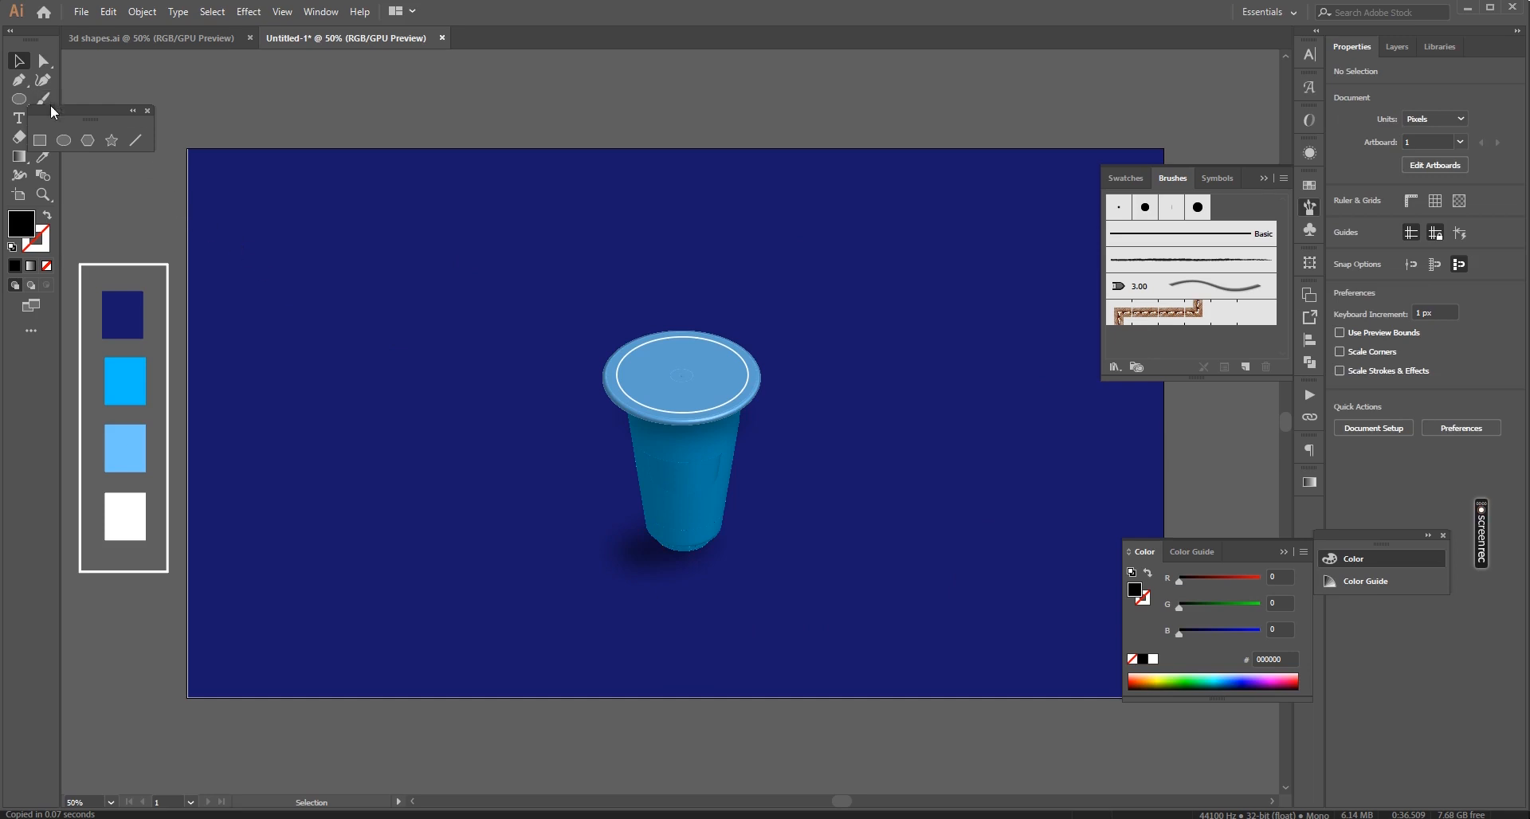
Draw a bent three-point straw path with the Pen tool, rising from the lid's centre and turning right at its upper end
click(18, 80)
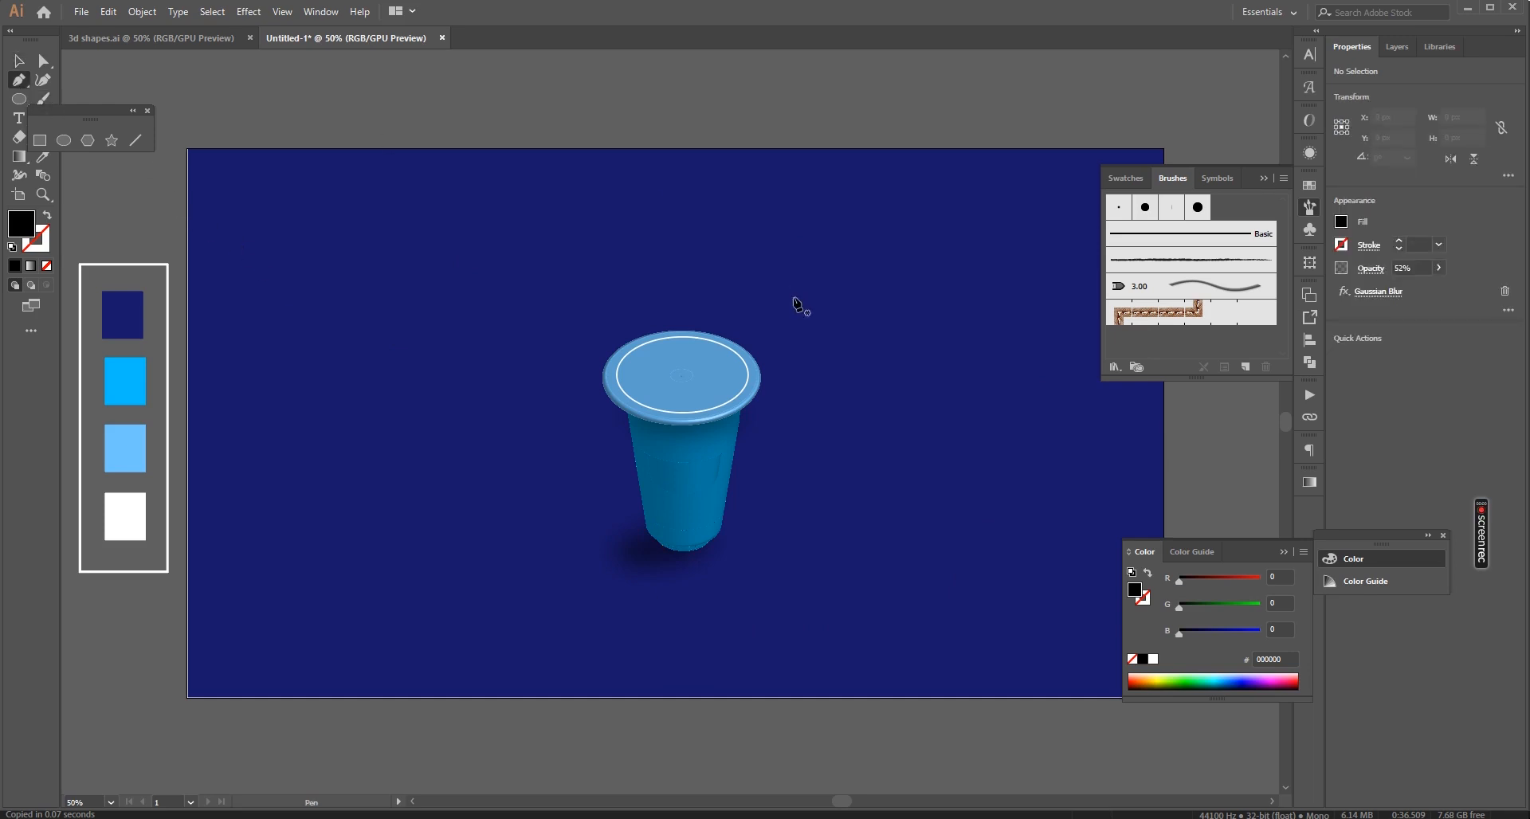
click(684, 373)
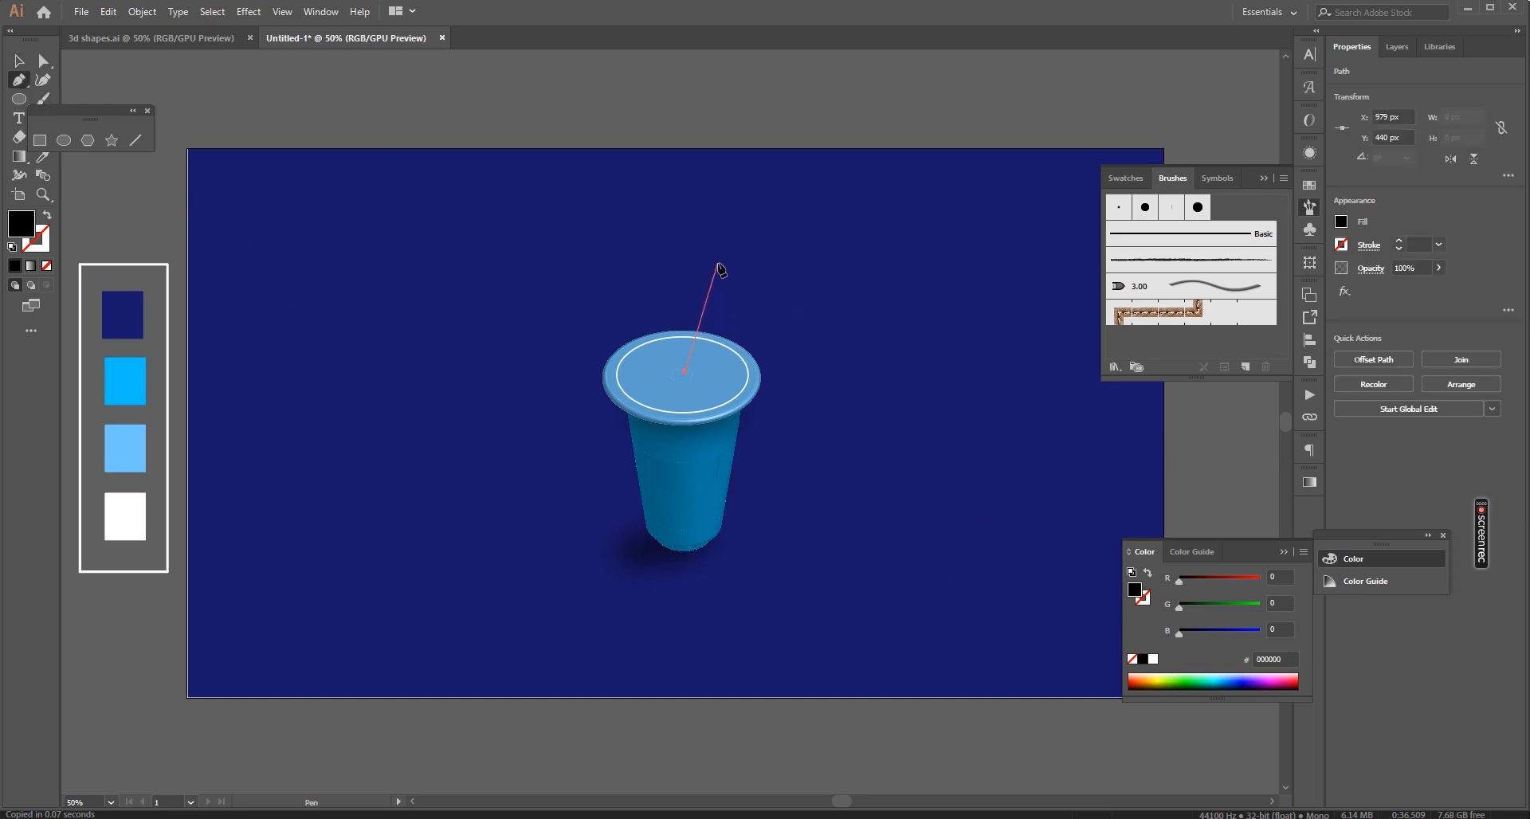
click(718, 264)
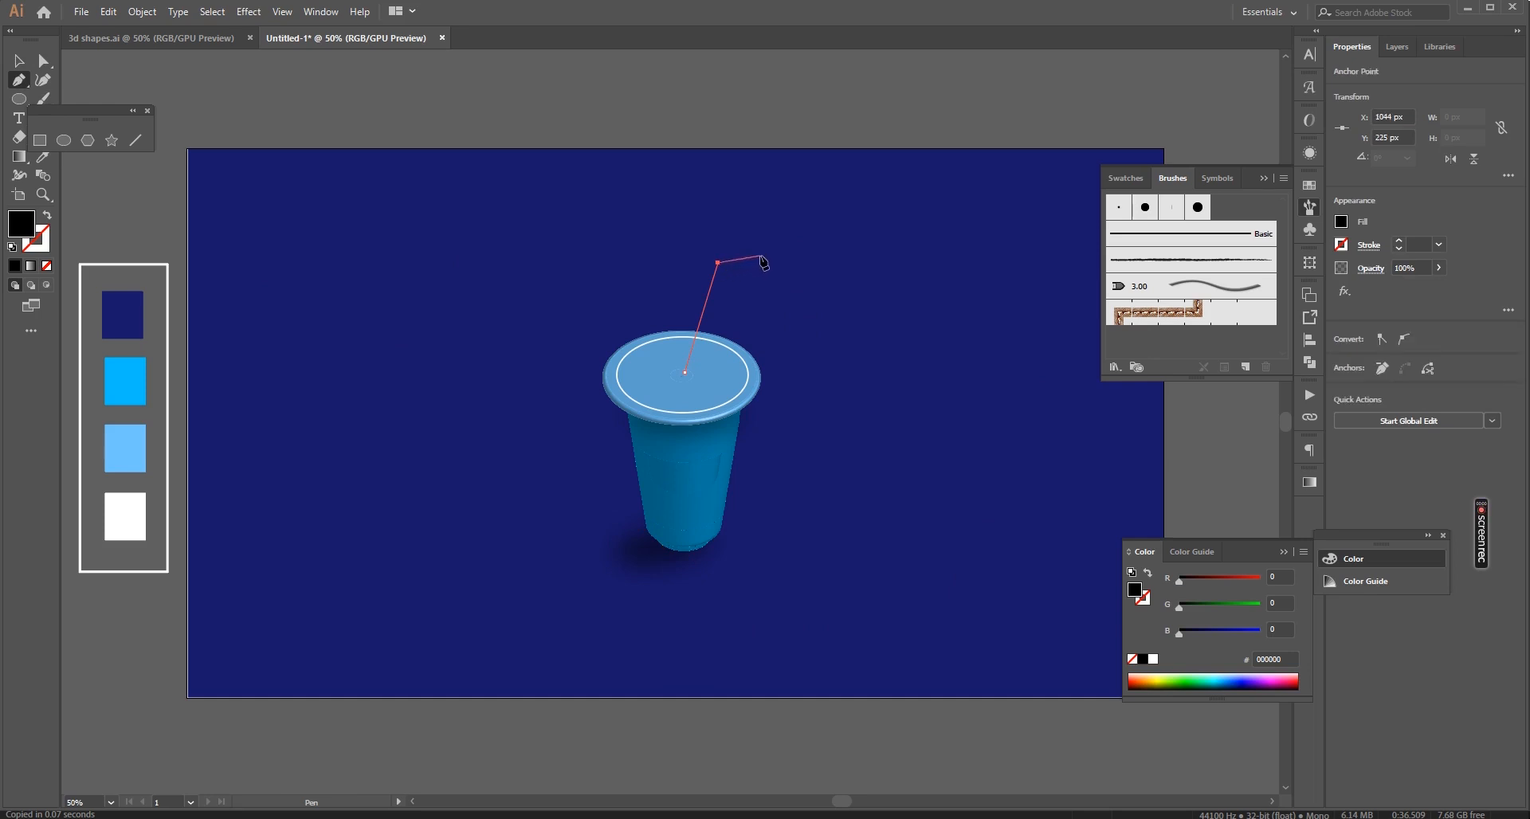
click(760, 256)
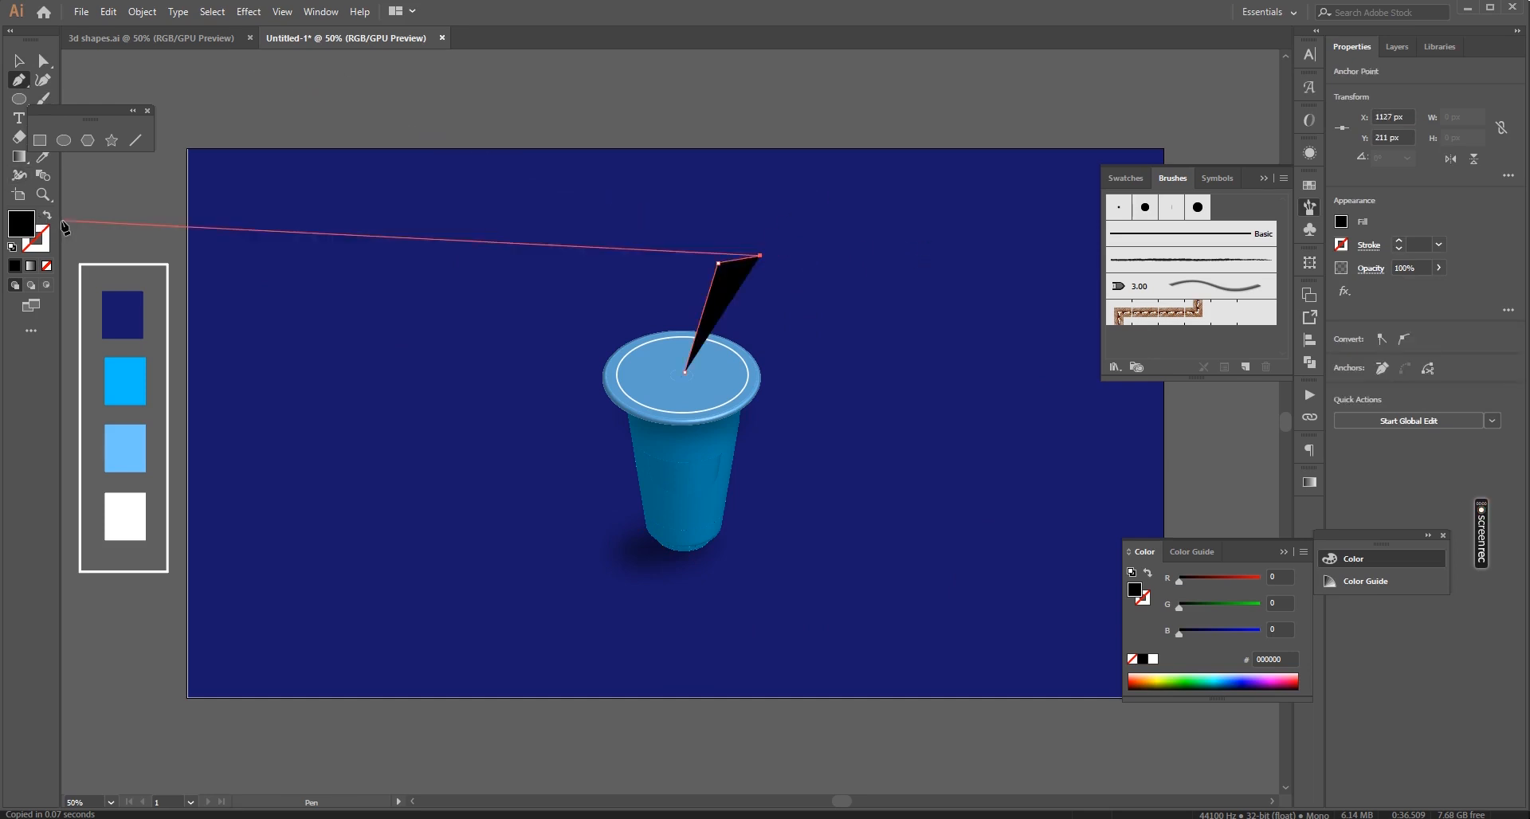
Give the straw path no fill and a bright blue stroke sampled from the palette, with the large round calligraphic brush
click(44, 157)
click(134, 378)
click(47, 215)
key(v)
click(1201, 210)
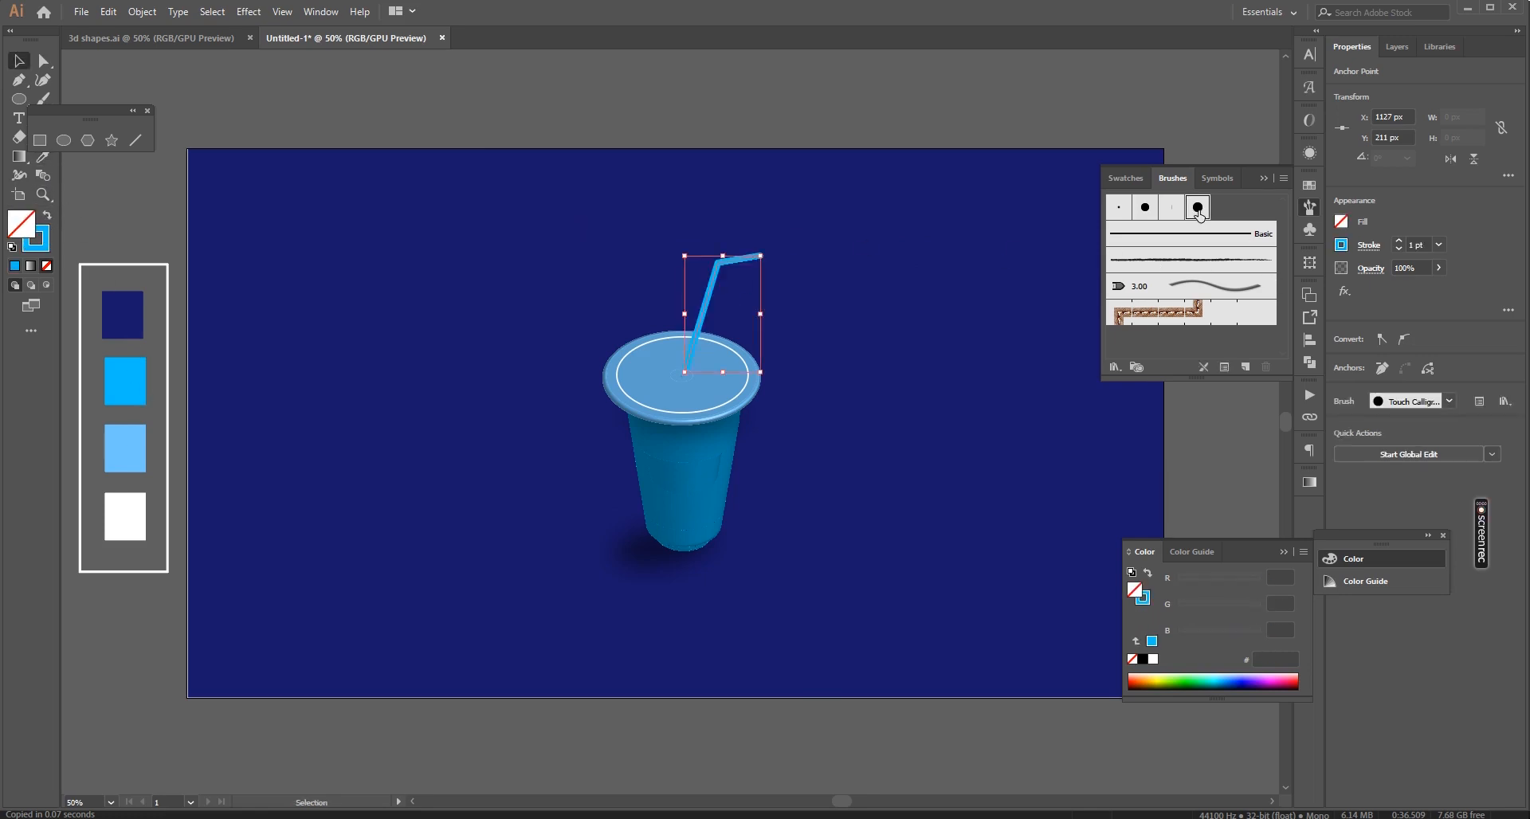
Set the straw's stroke weight to 2 pt, adjust its stroke options, and deselect it
click(1400, 239)
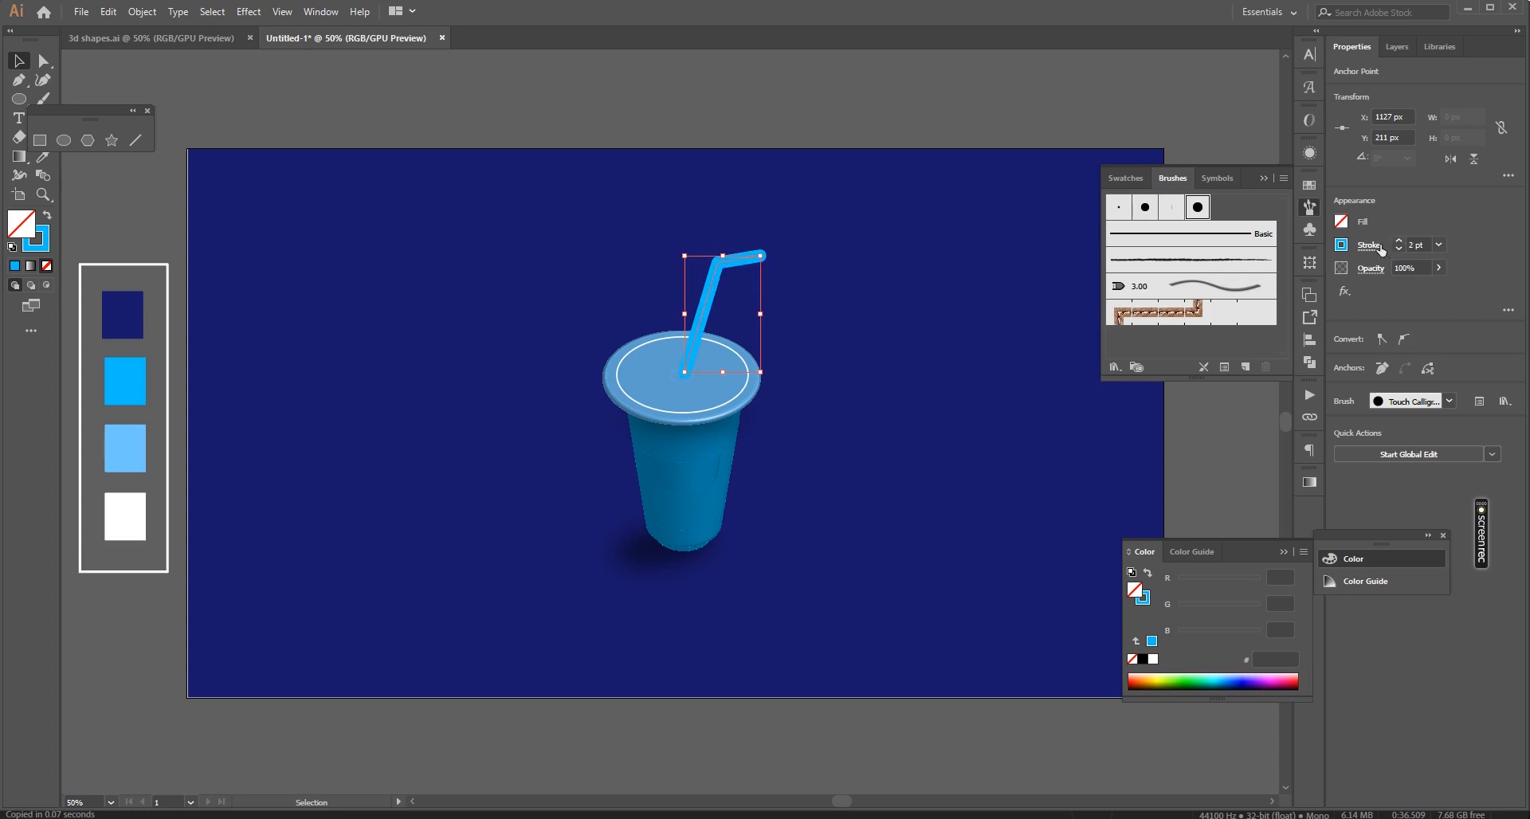
click(1369, 245)
click(1279, 289)
click(1280, 308)
click(1384, 208)
click(837, 315)
click(708, 303)
click(891, 321)
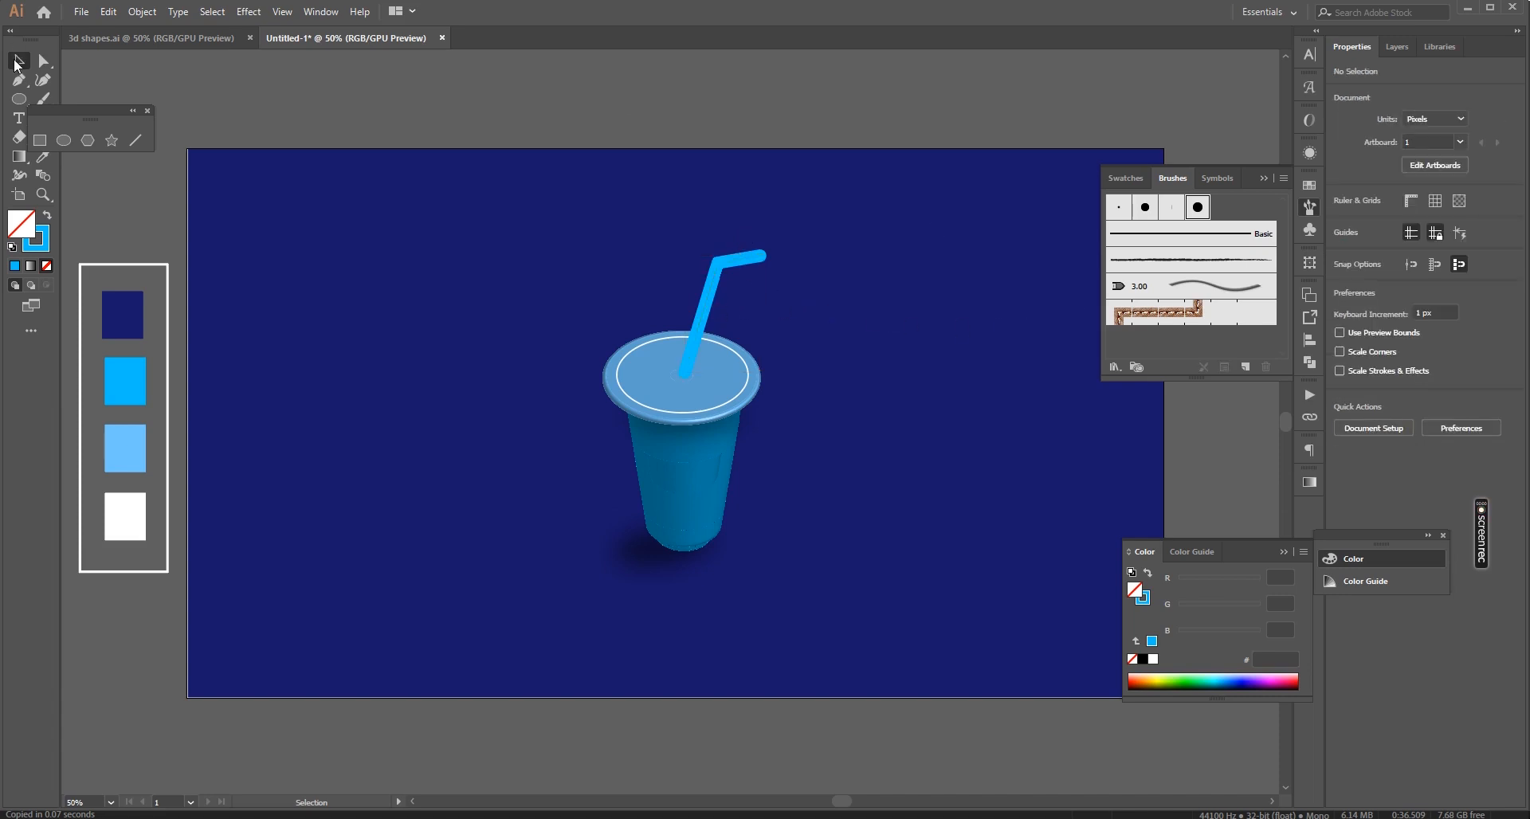
Round the sharp corner at the straw's bend and deselect the straw
click(710, 300)
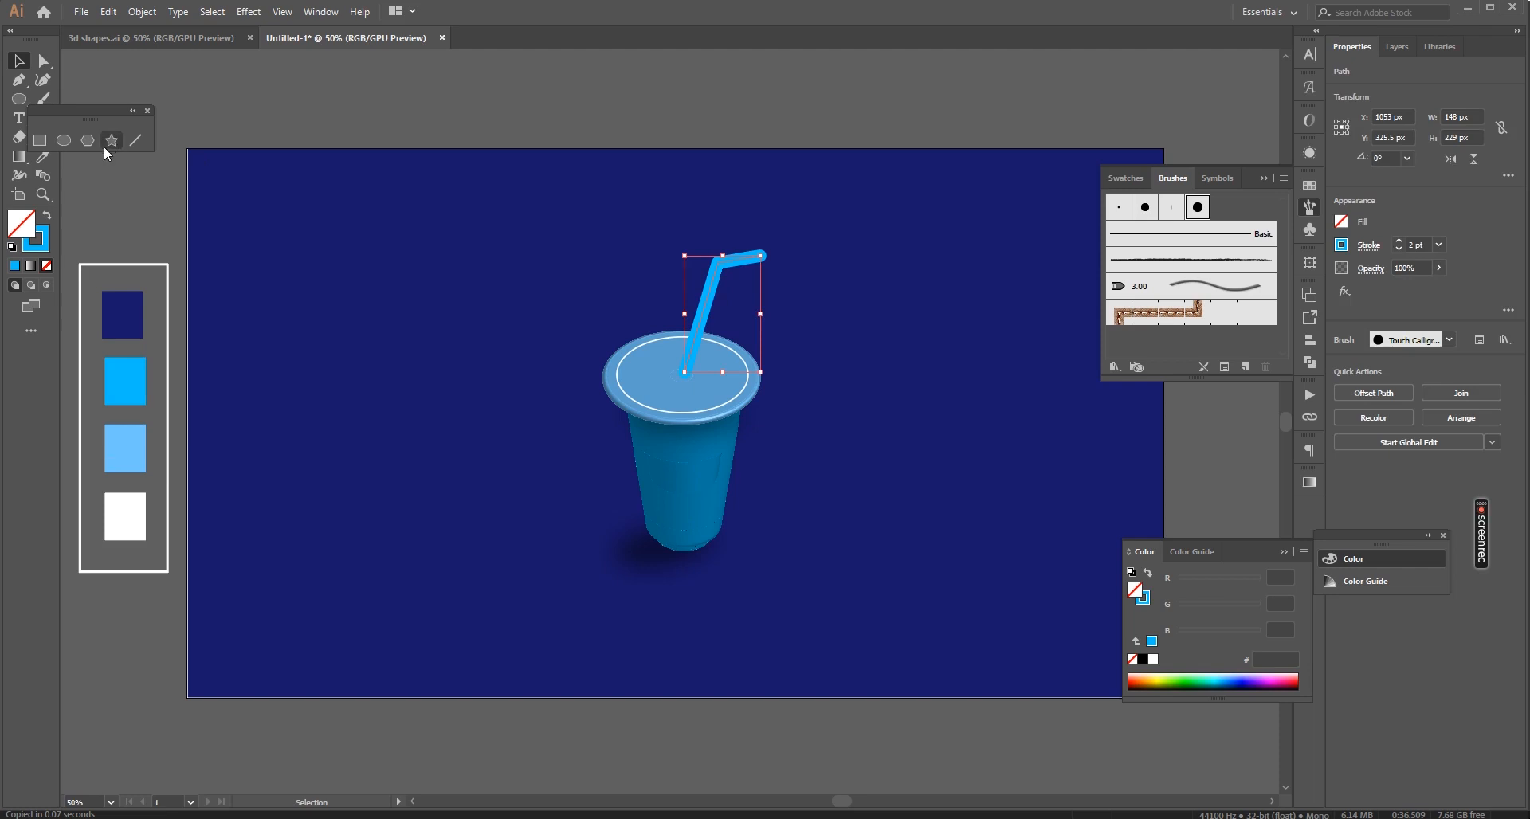
click(44, 64)
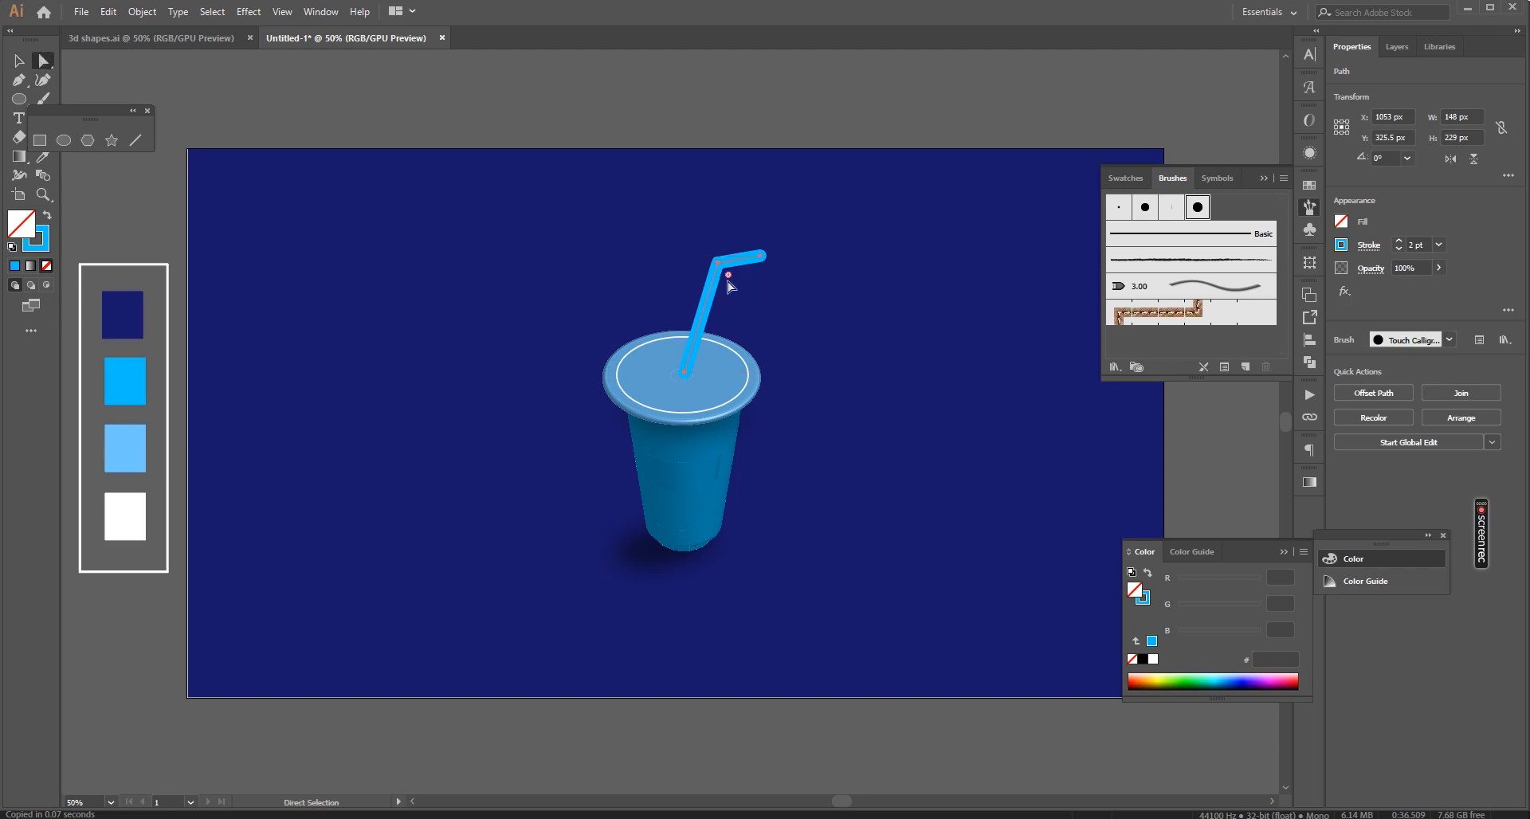
key(ctrl+equal)
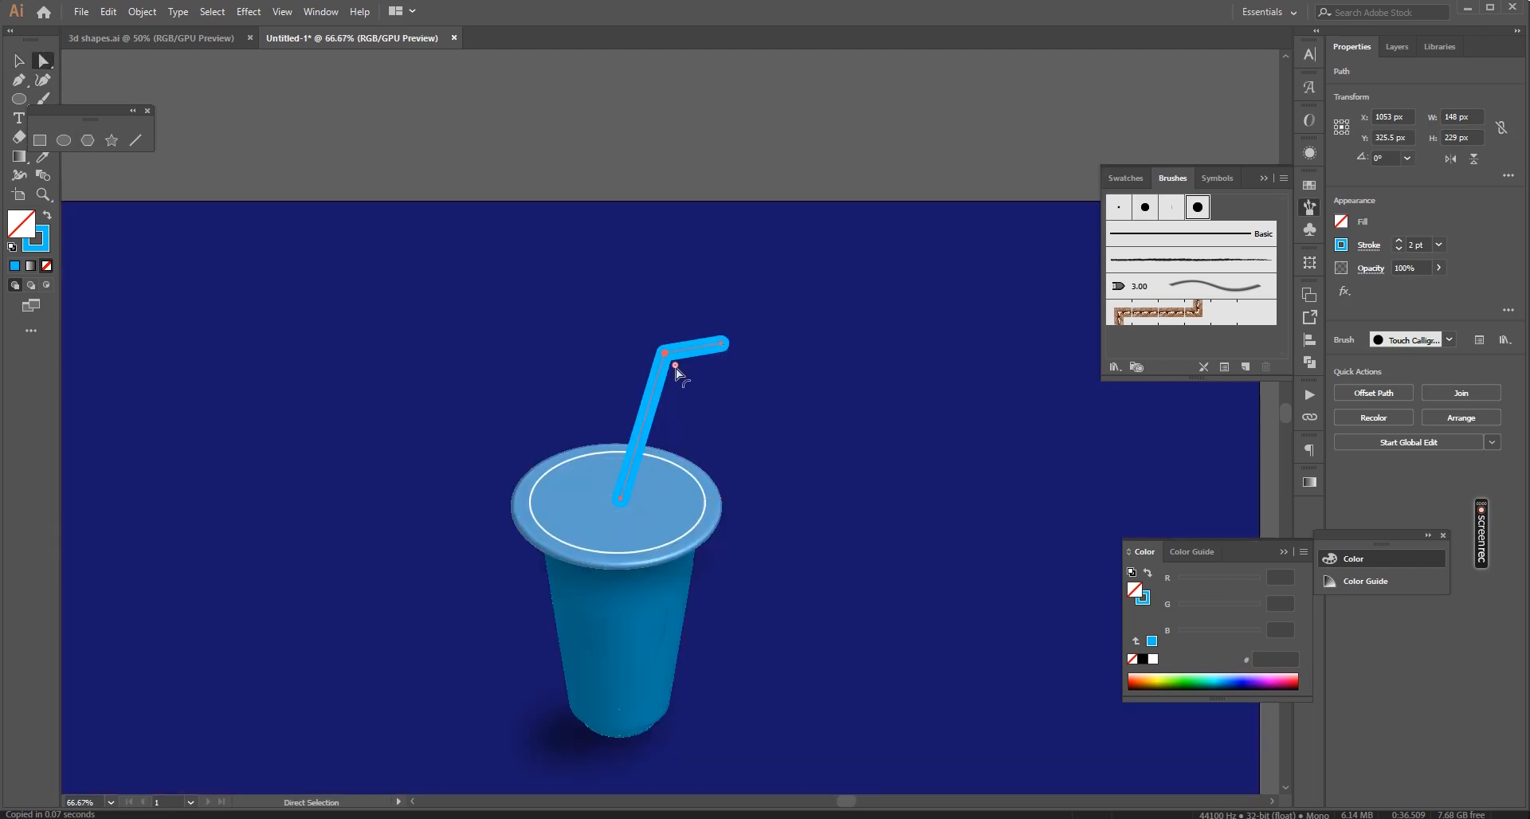
drag(676, 368, 681, 370)
click(832, 415)
key(v)
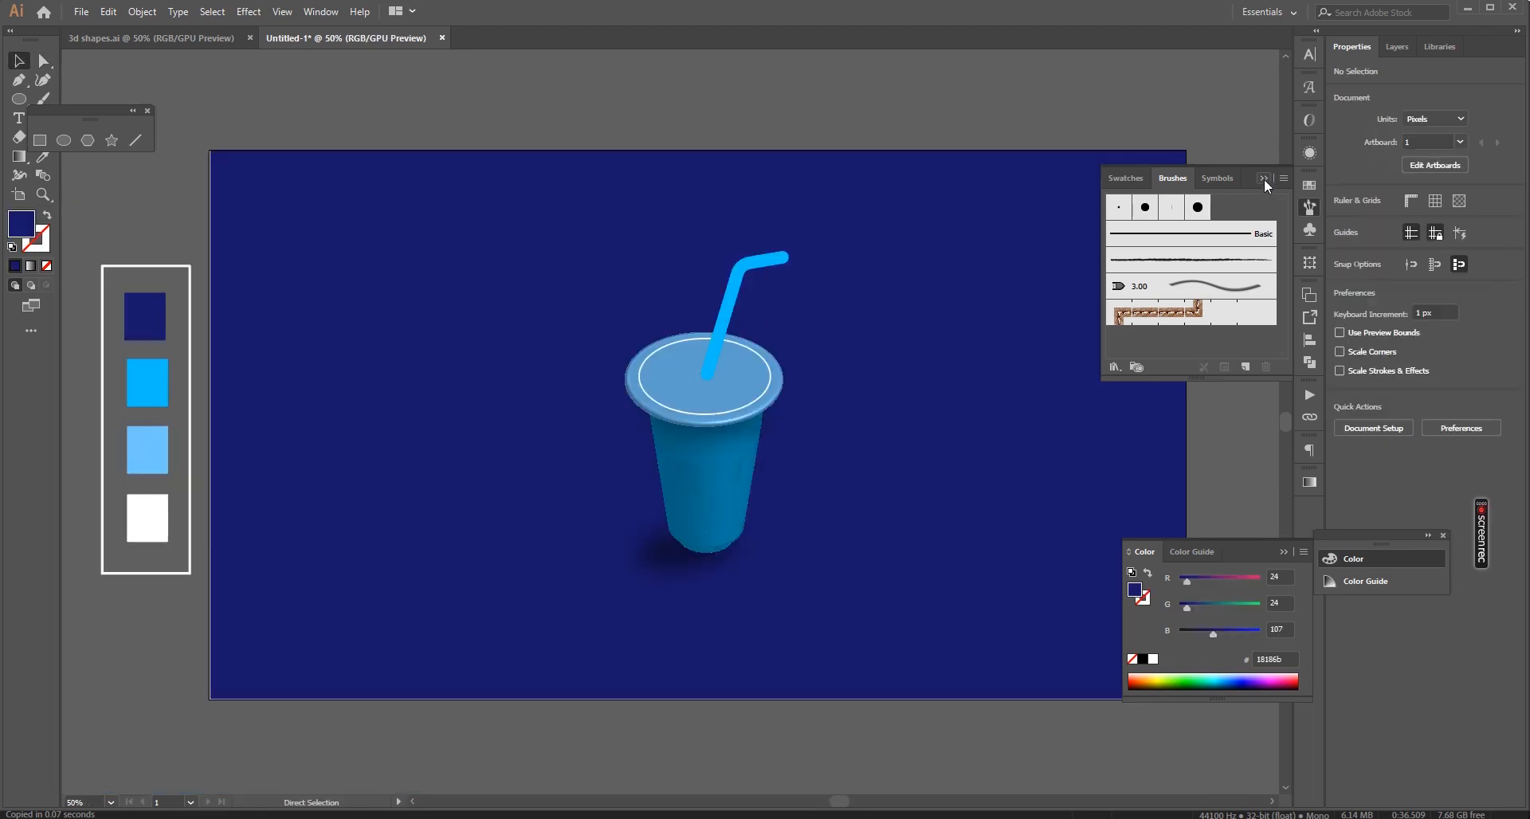
click(1264, 178)
click(1283, 551)
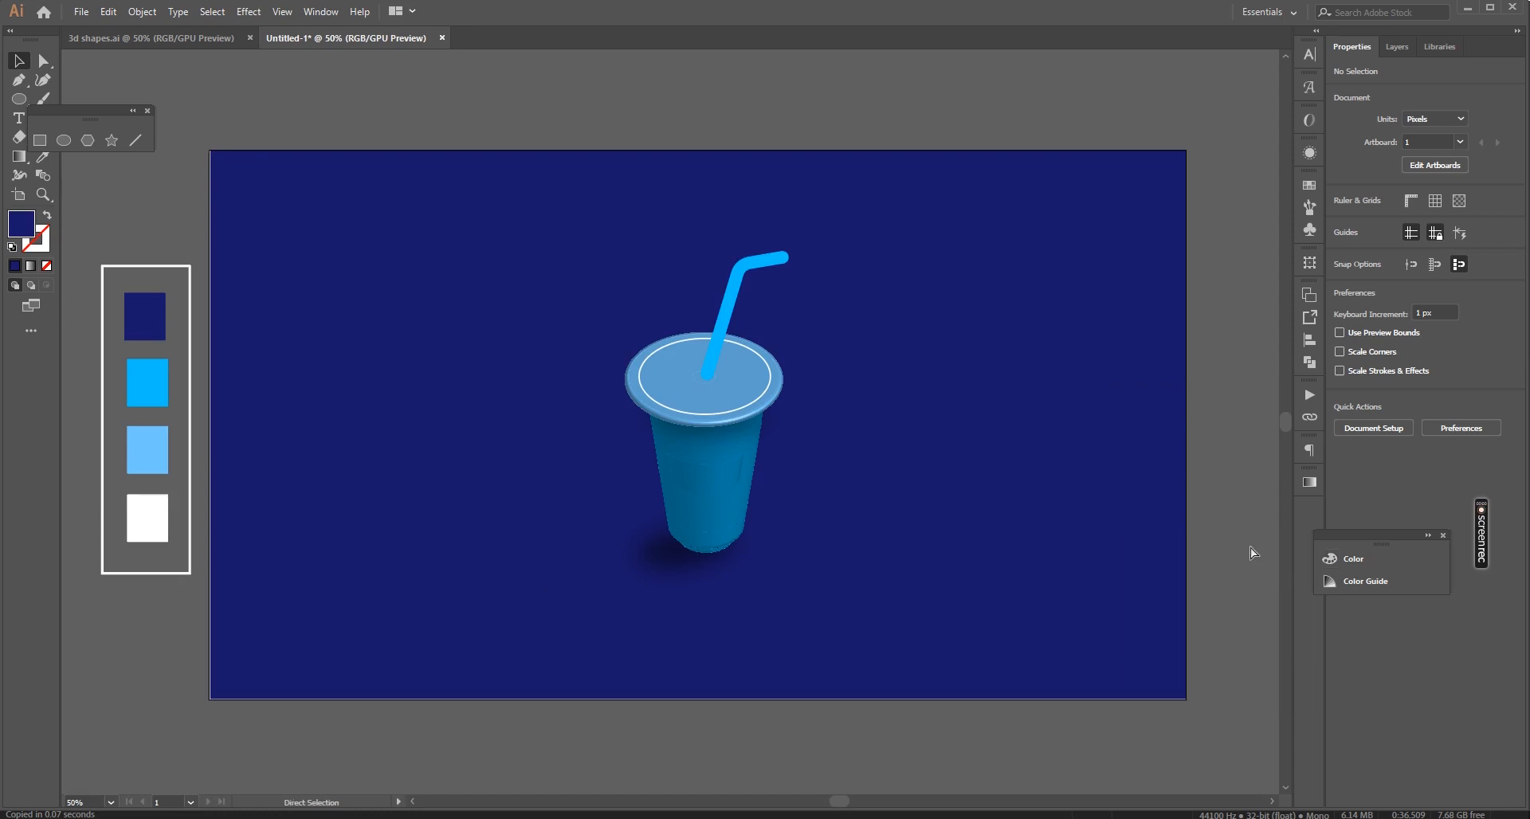
Try to draw a thin closed highlight shape along the straw's bend with the Pen tool
key(ctrl+equal)
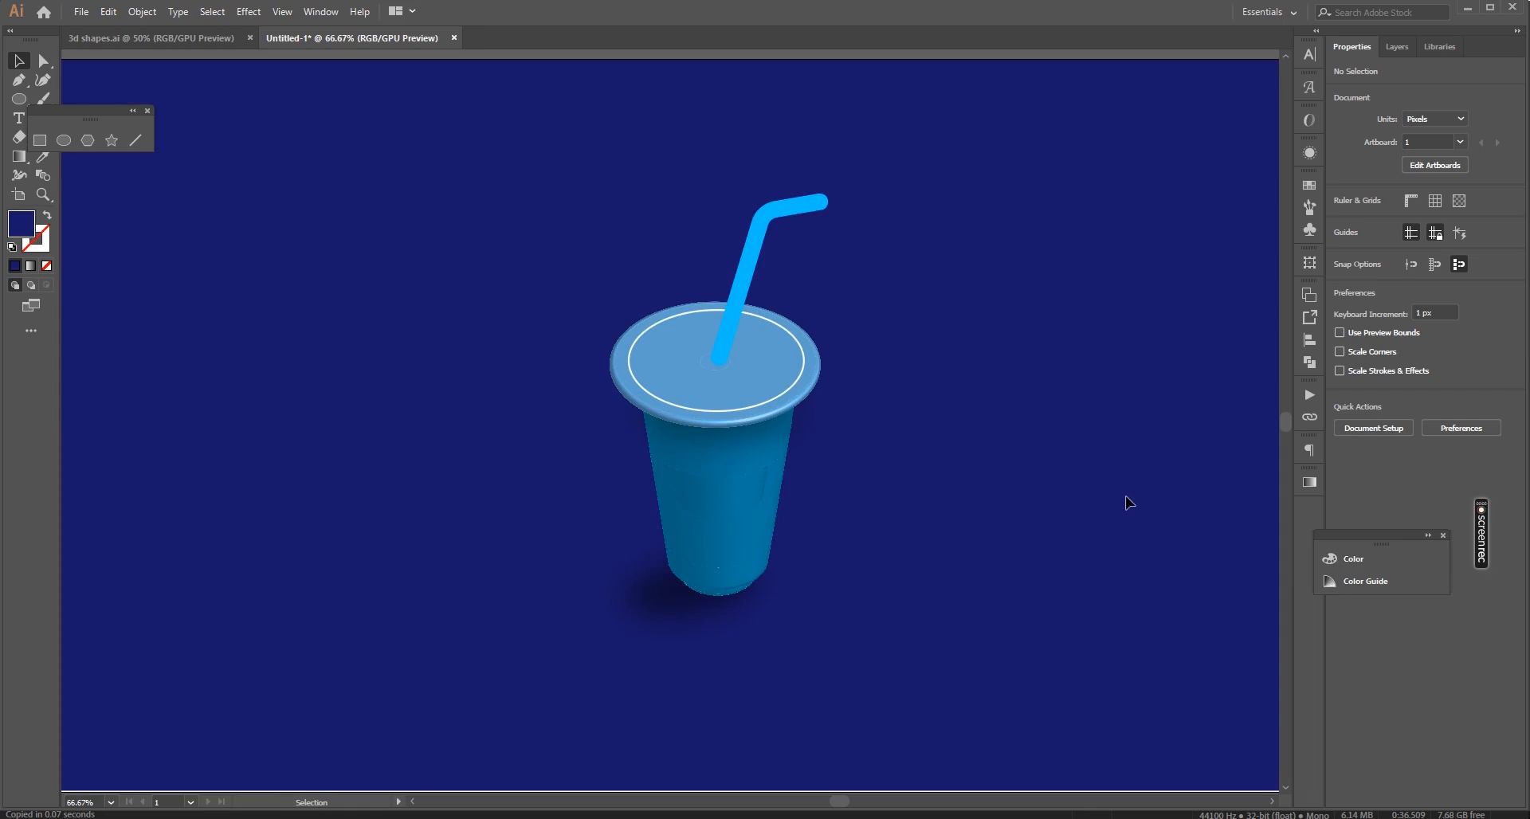
click(18, 79)
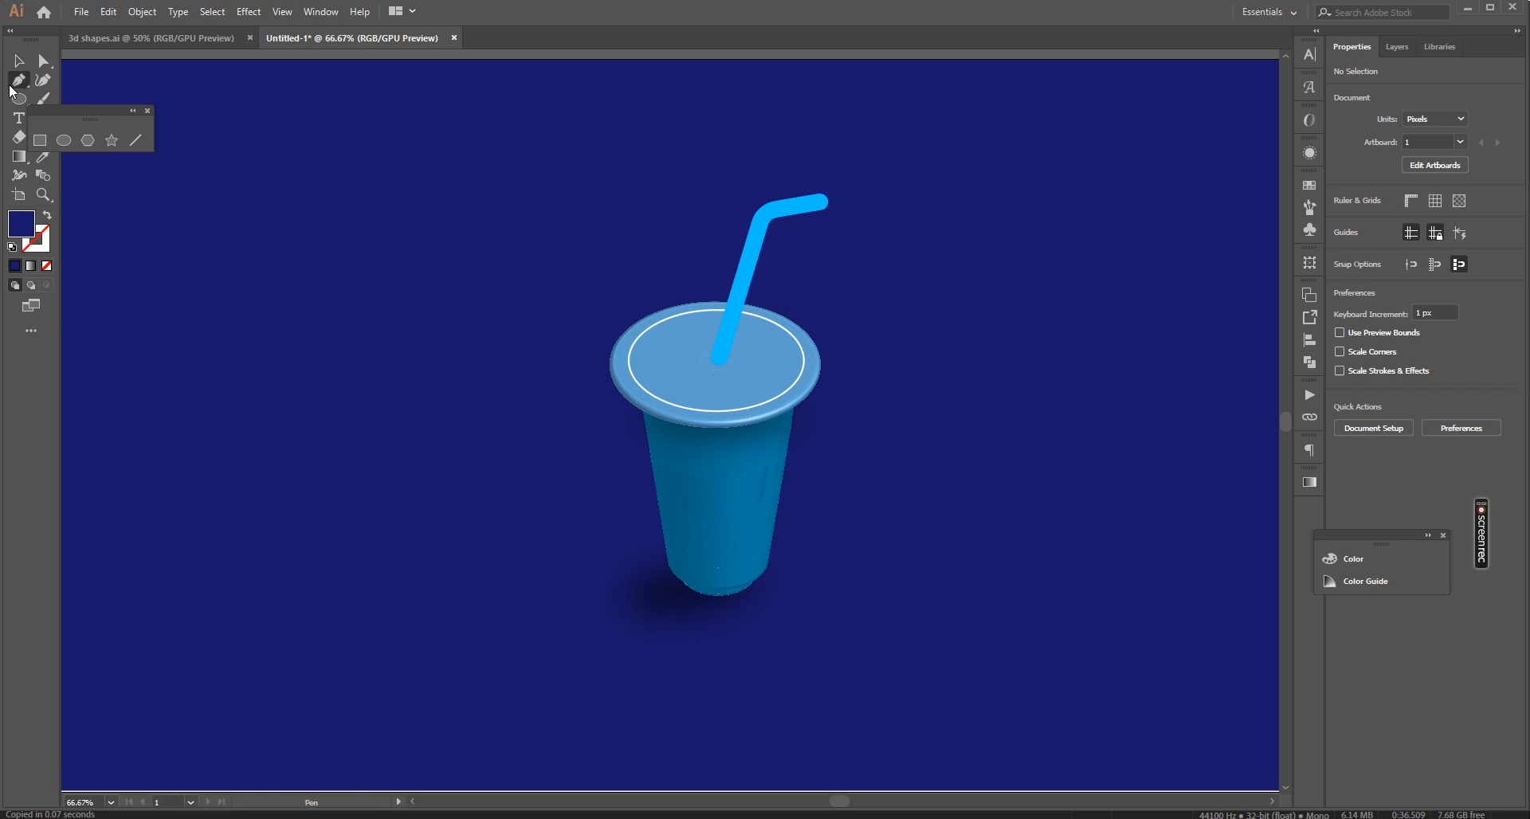
click(736, 284)
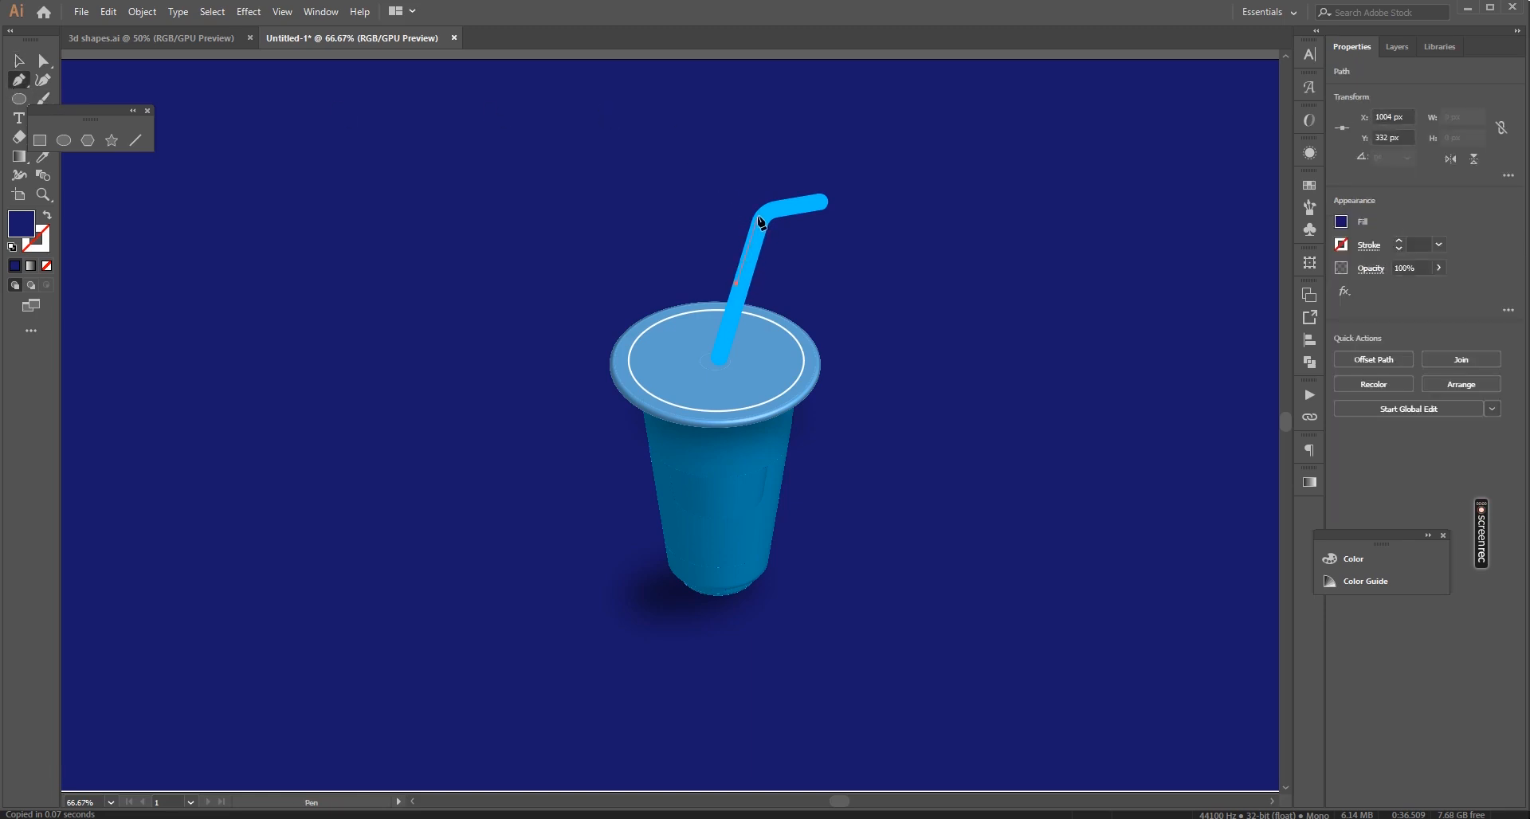
click(758, 217)
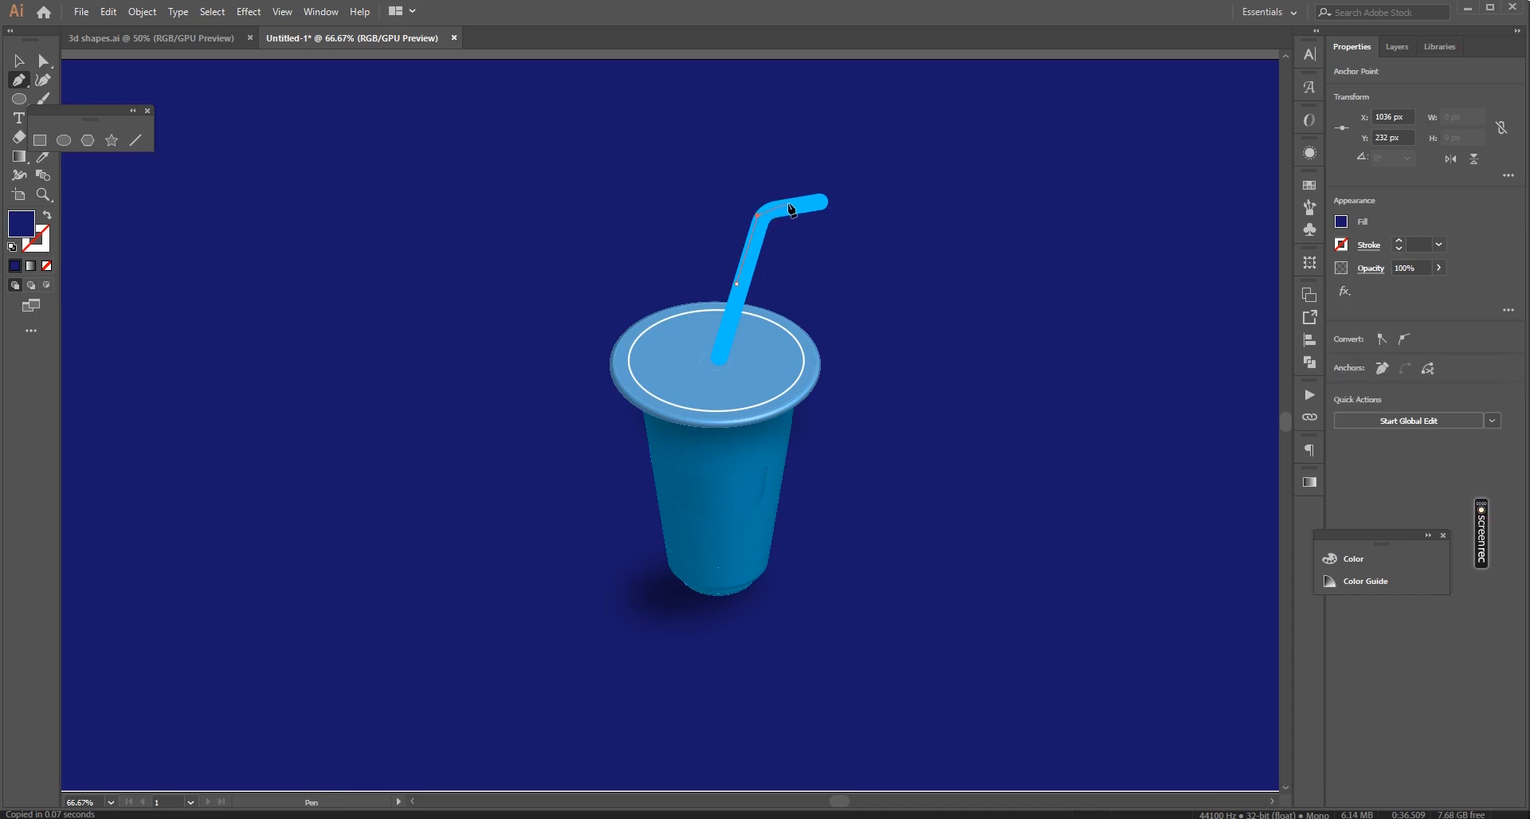
click(795, 207)
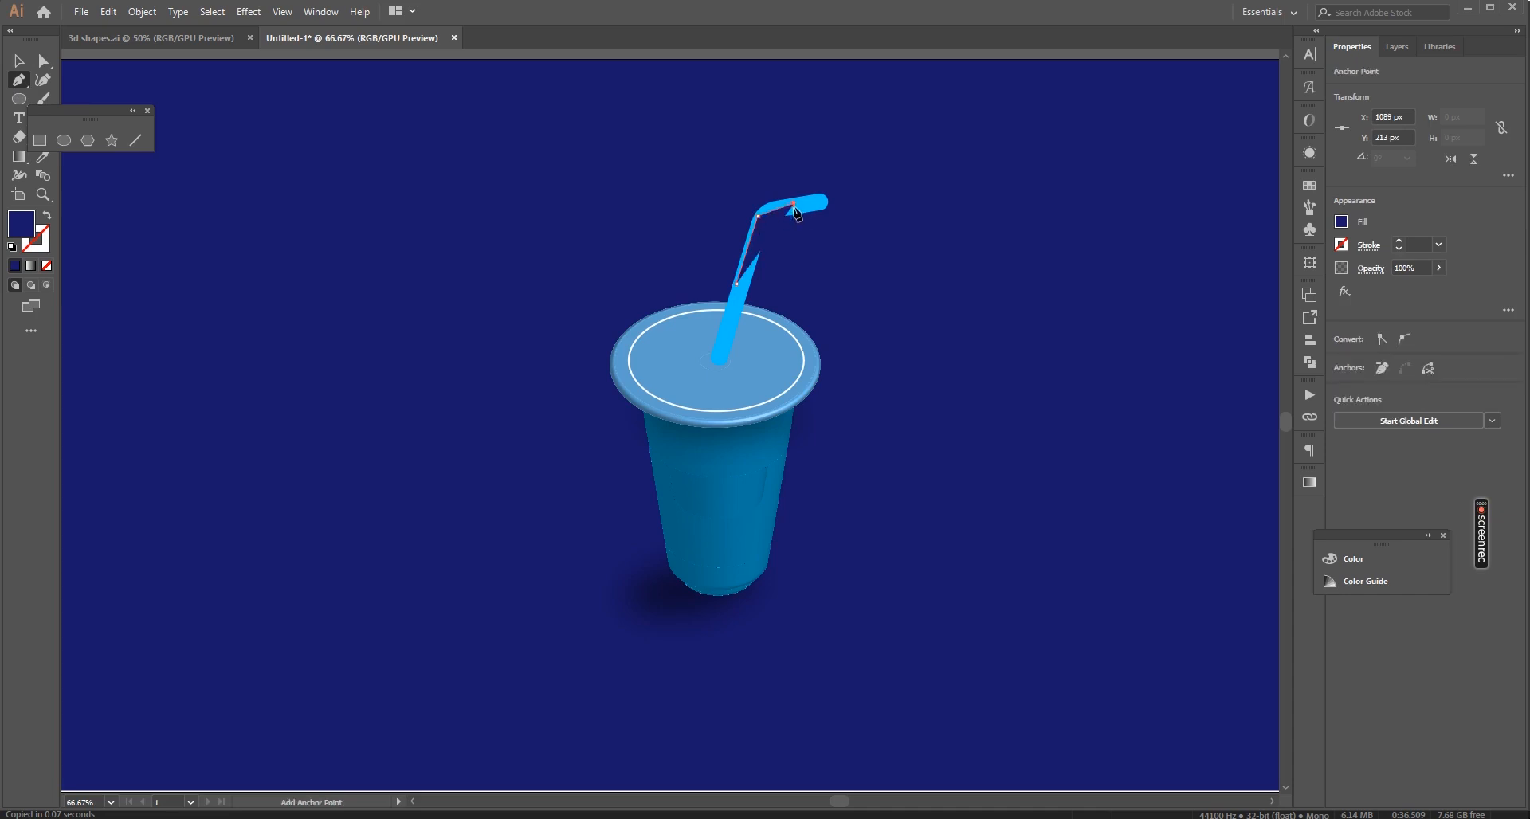
click(794, 208)
click(762, 221)
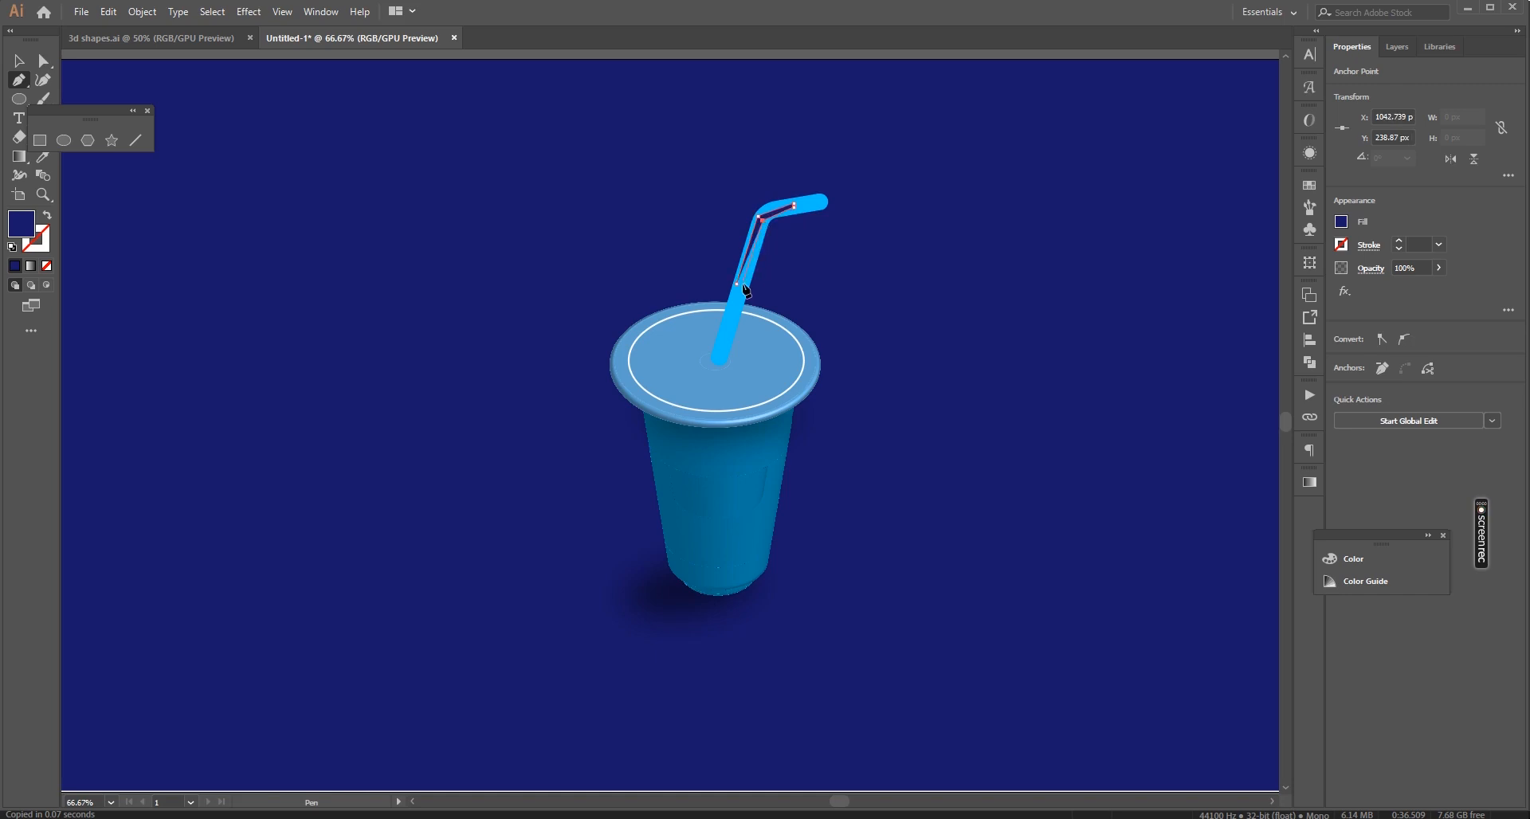
click(740, 285)
Set the fill colour to white and discard the closed highlight shape on the straw
click(45, 160)
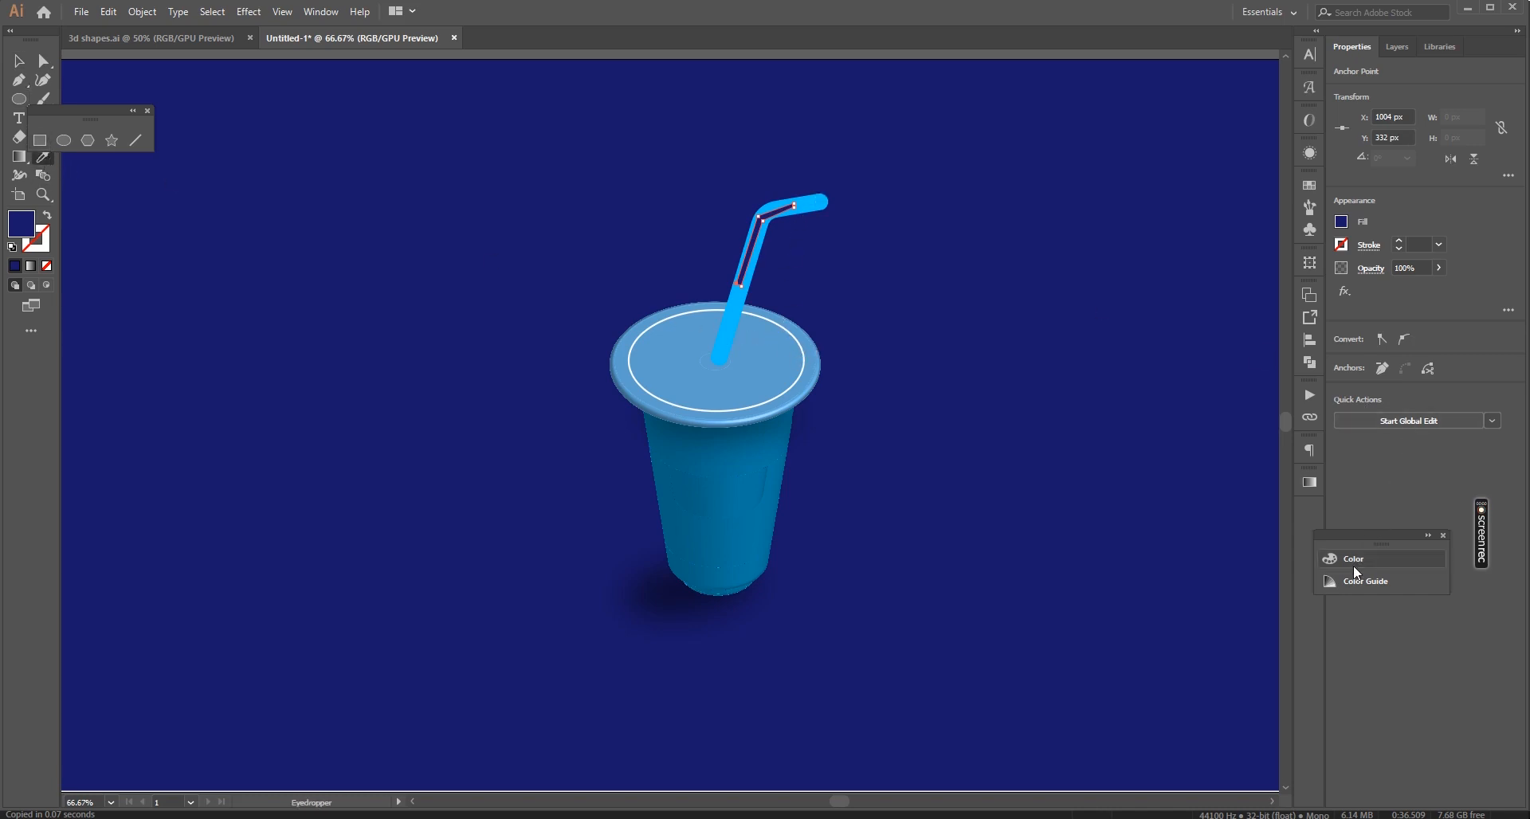
click(1332, 563)
click(1153, 659)
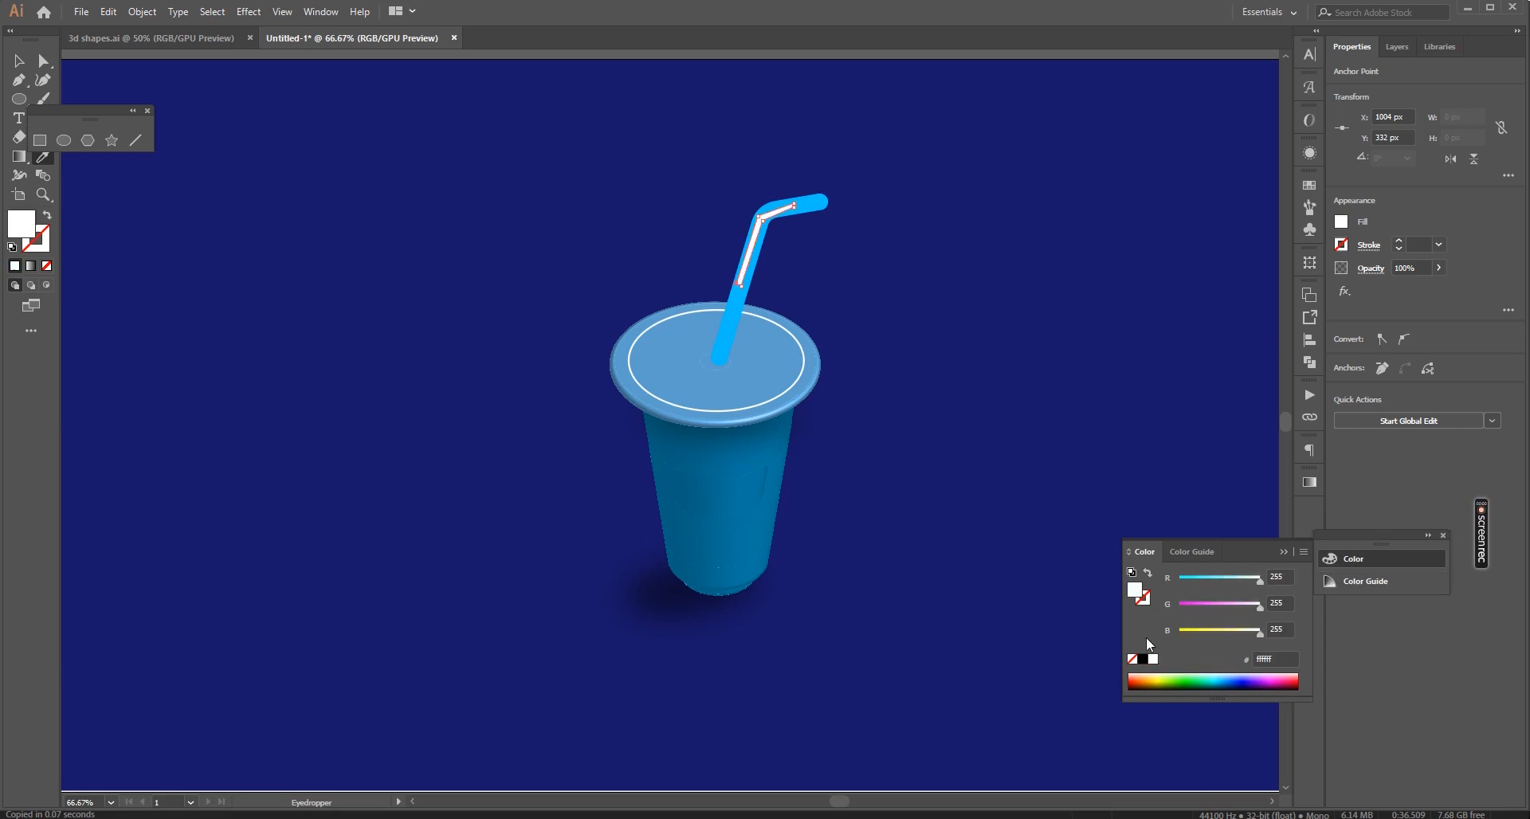
click(46, 63)
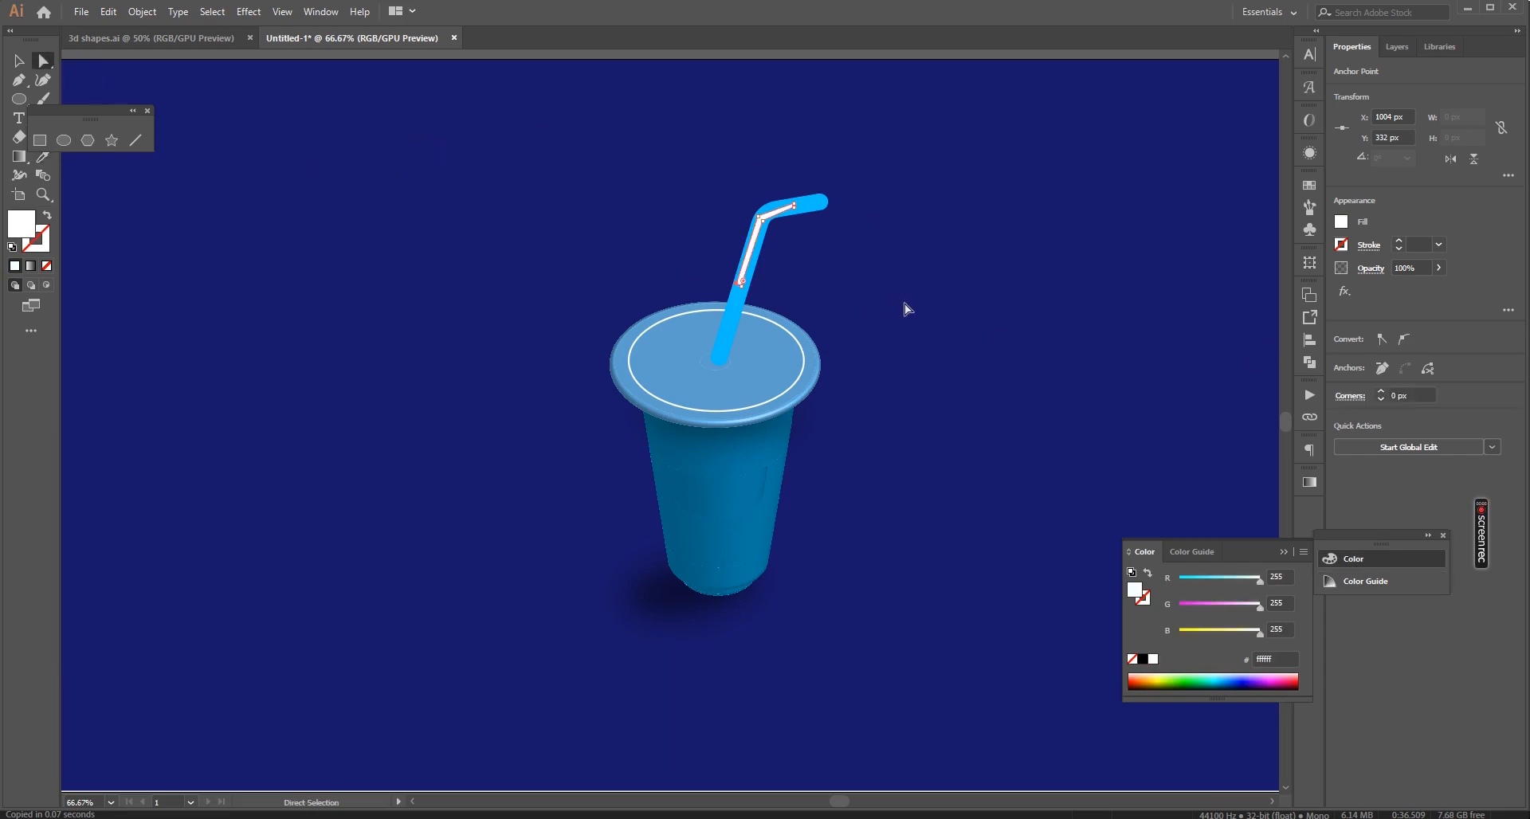
click(907, 304)
Draw an open three-point highlight path along the straw's bend with the Pen tool, with no fill and a white stroke
click(19, 80)
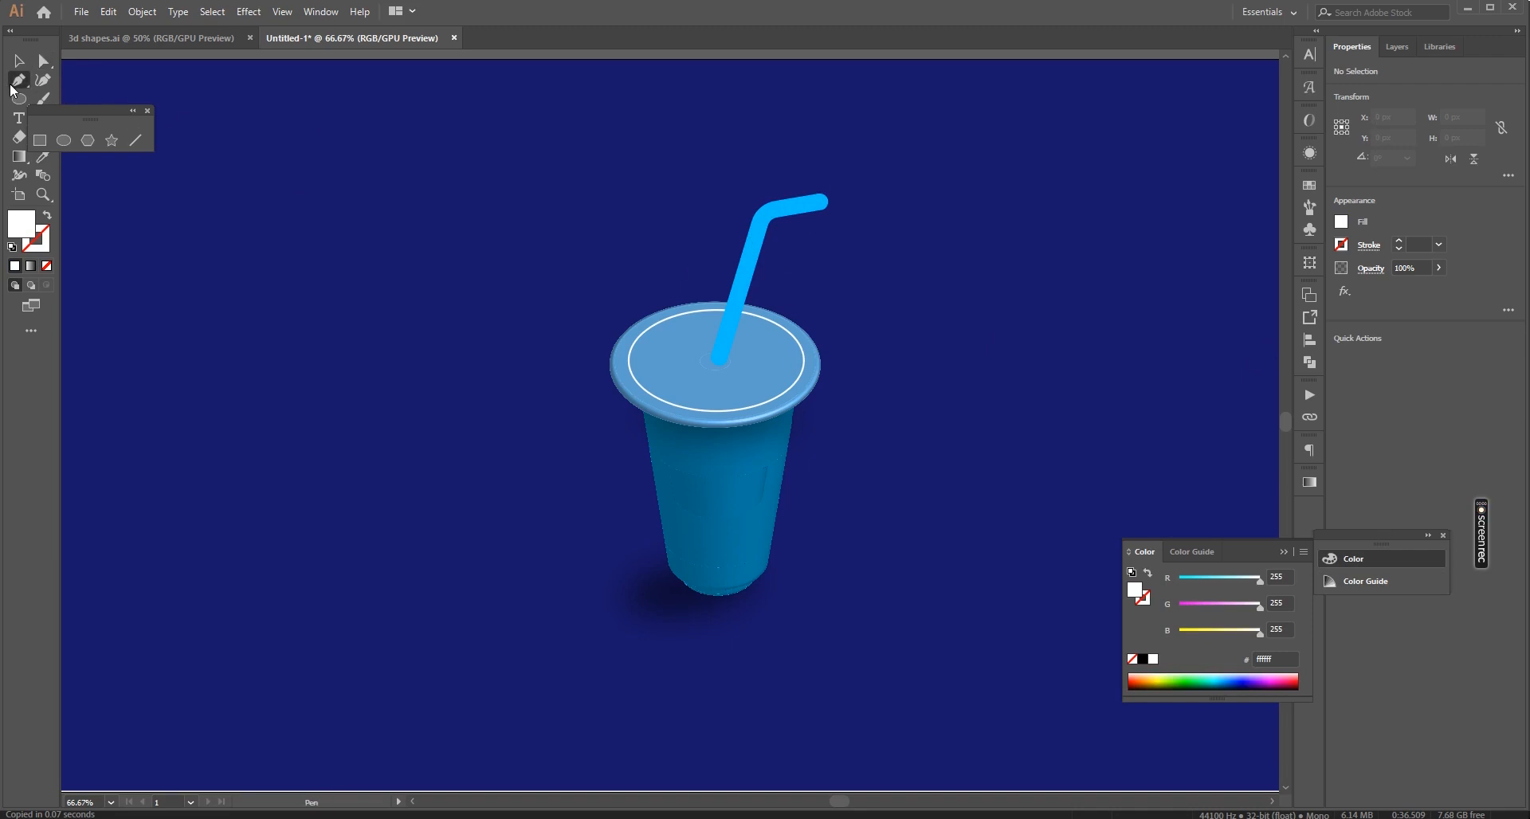
click(738, 283)
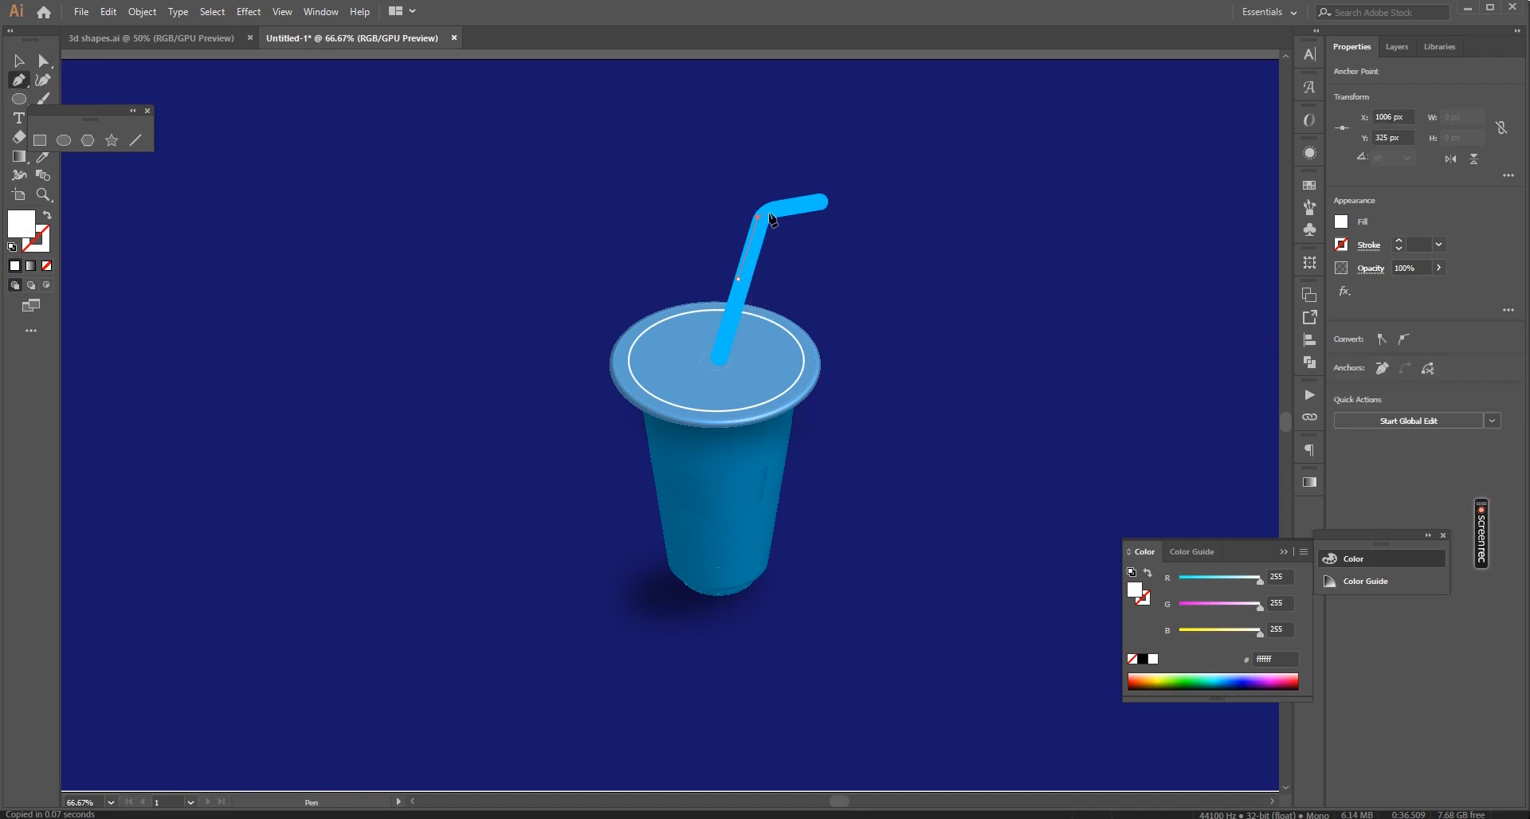
click(786, 208)
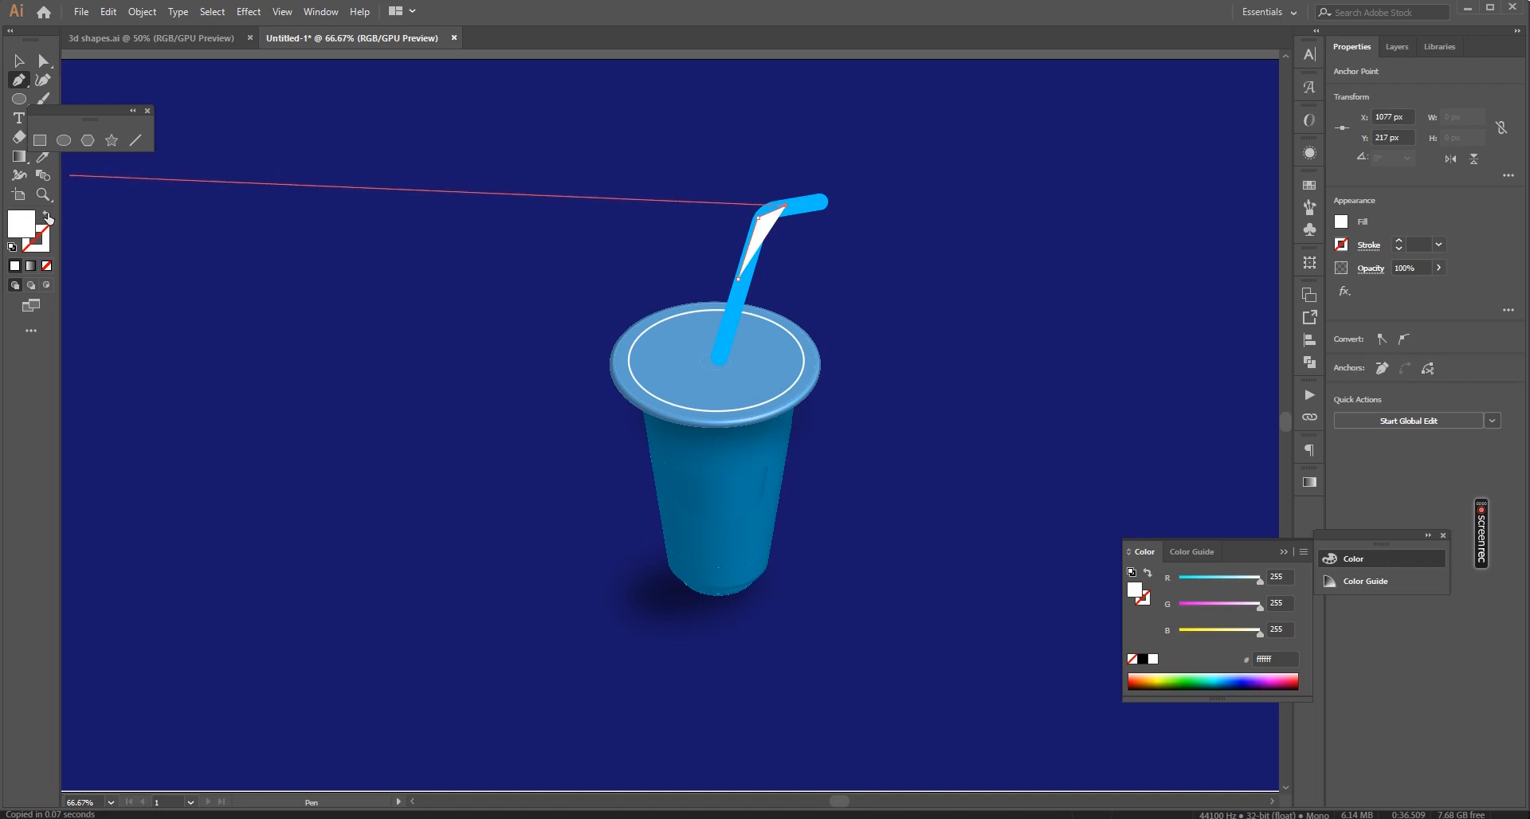
click(47, 216)
Round the highlight path's corner by about 40 px so it follows the straw's bend, smooth its upper anchor, and deselect it
click(43, 60)
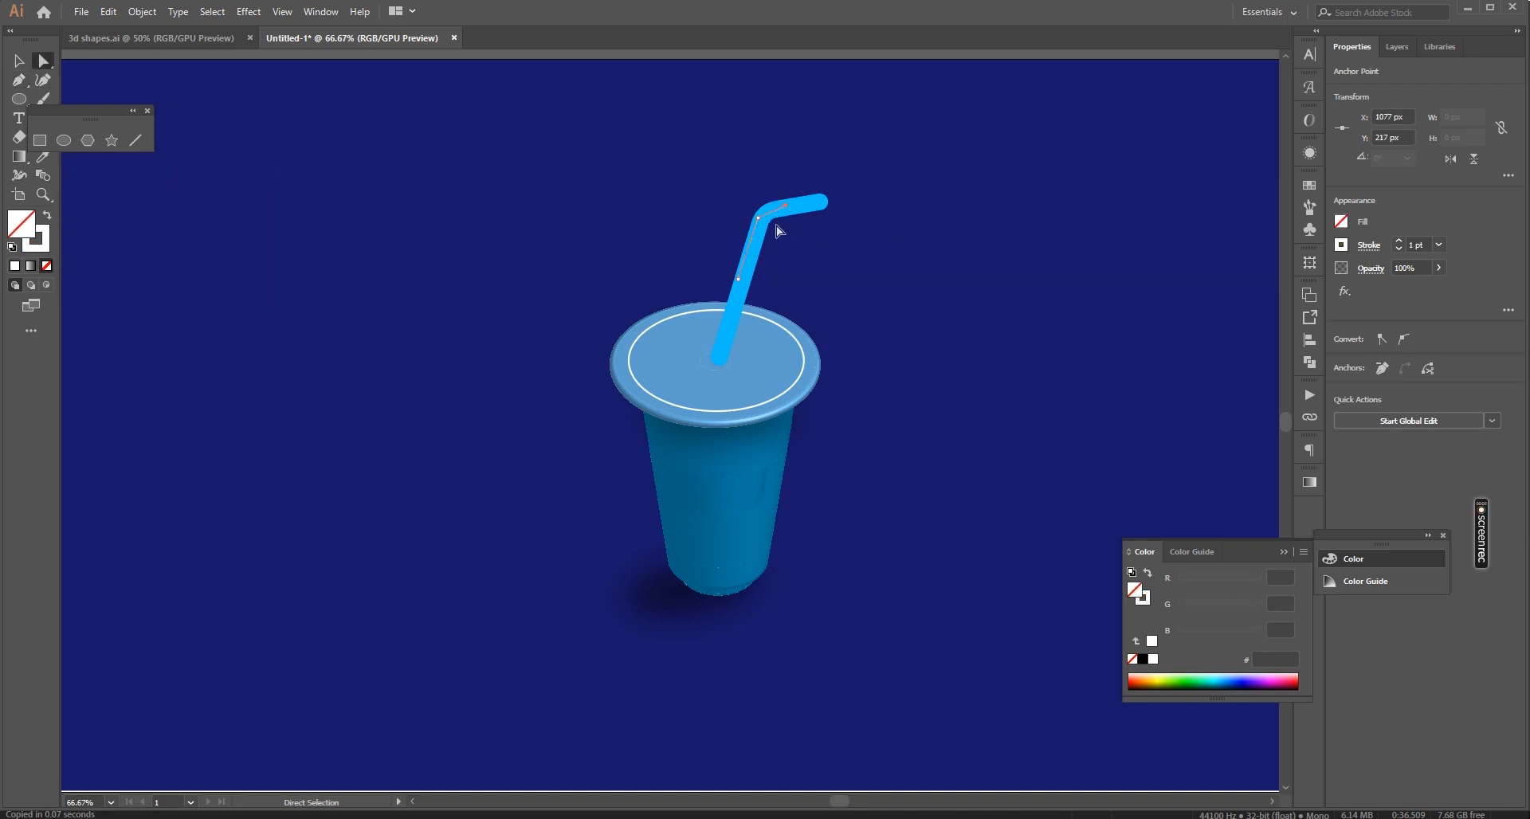
key(ctrl+plus)
key(ctrl+plus)
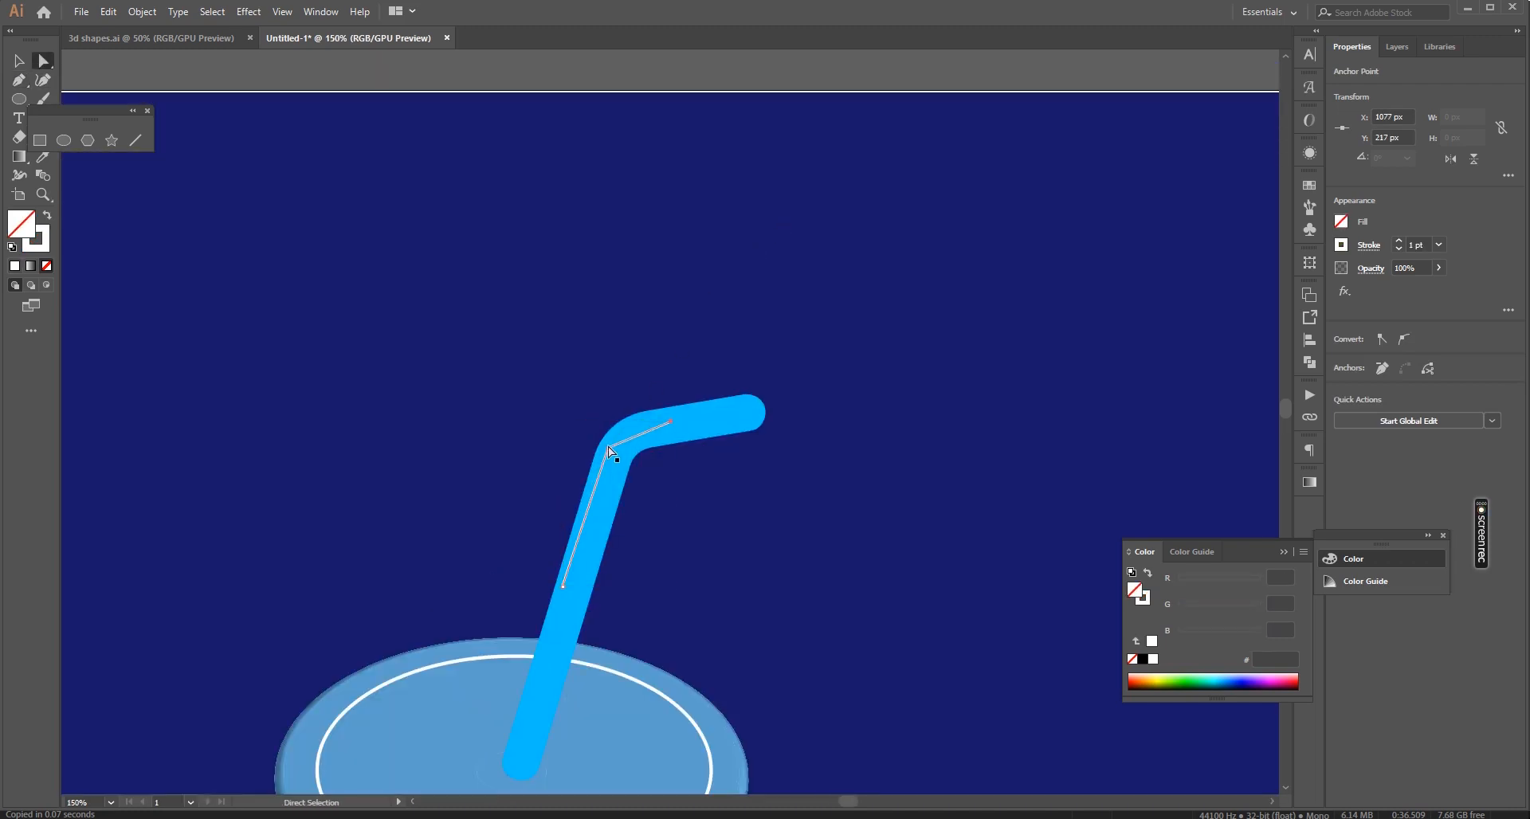
click(609, 448)
drag(618, 457, 664, 510)
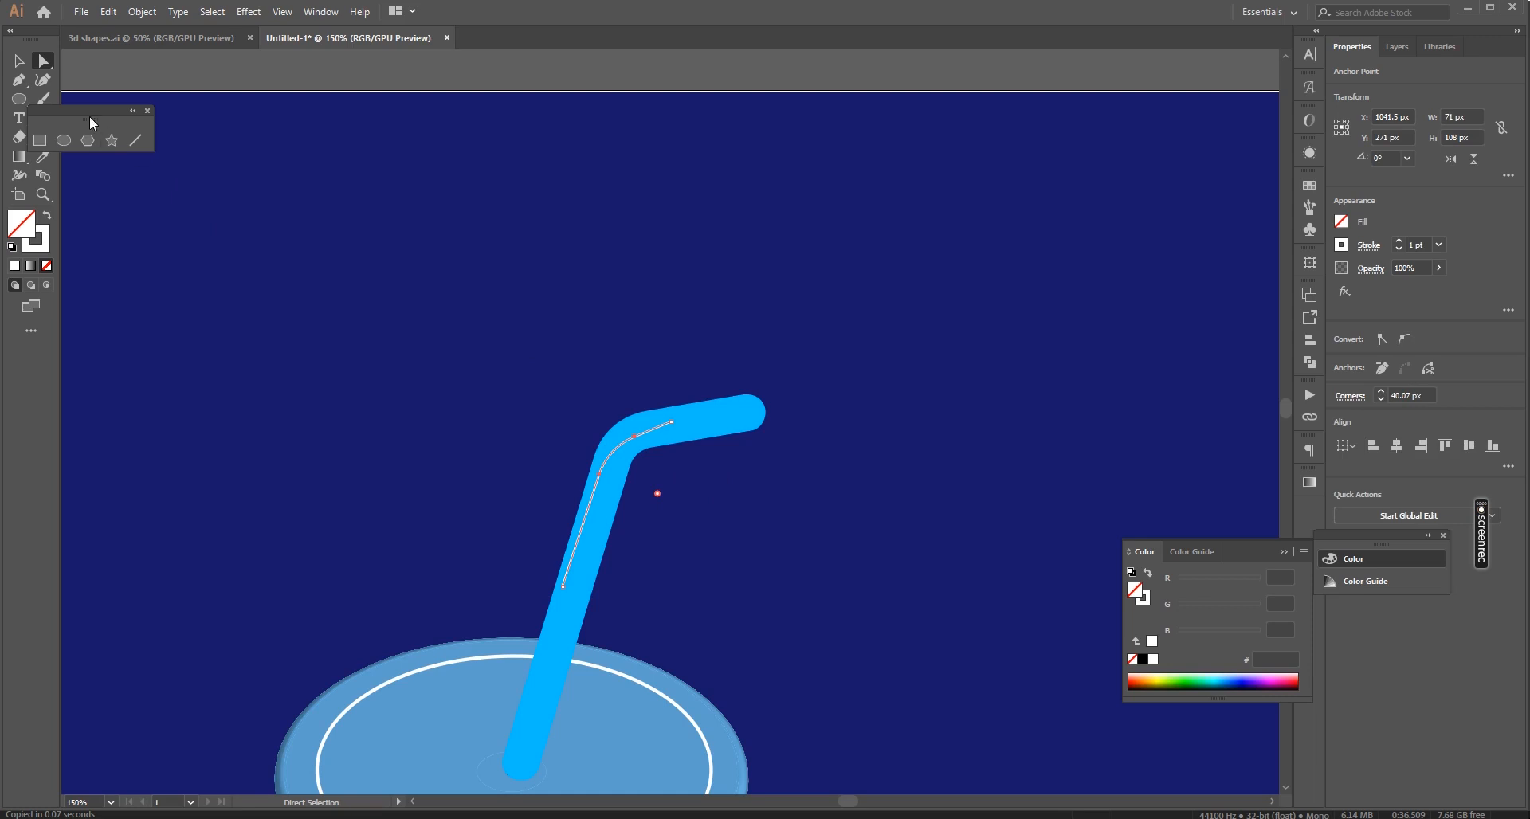
click(635, 438)
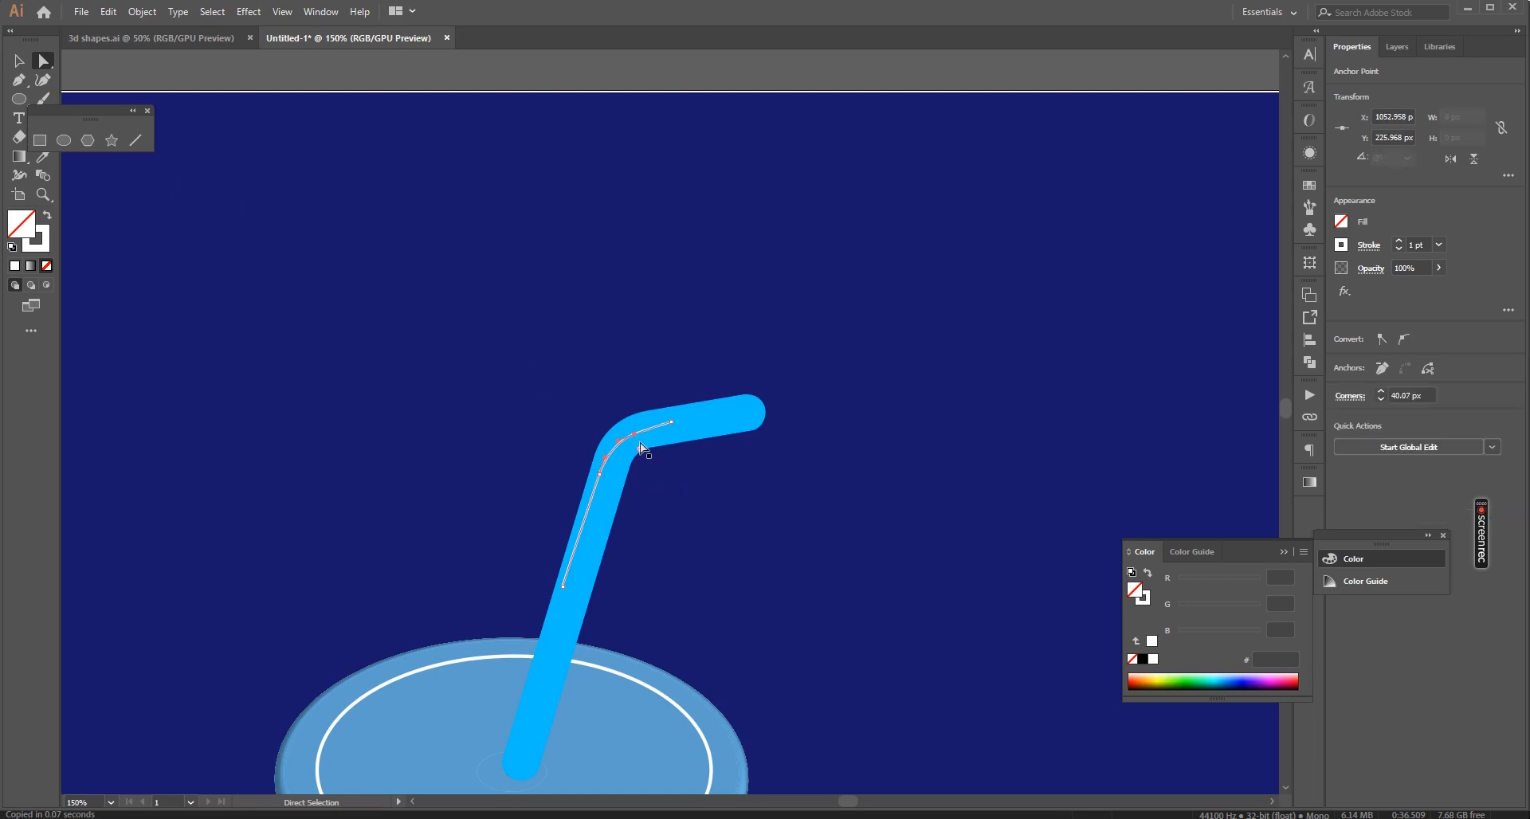
click(715, 476)
Set the straw highlight's stroke weight to 4 pt and expand it into a filled shape
key(v)
click(655, 427)
click(1399, 241)
click(1400, 241)
click(1399, 240)
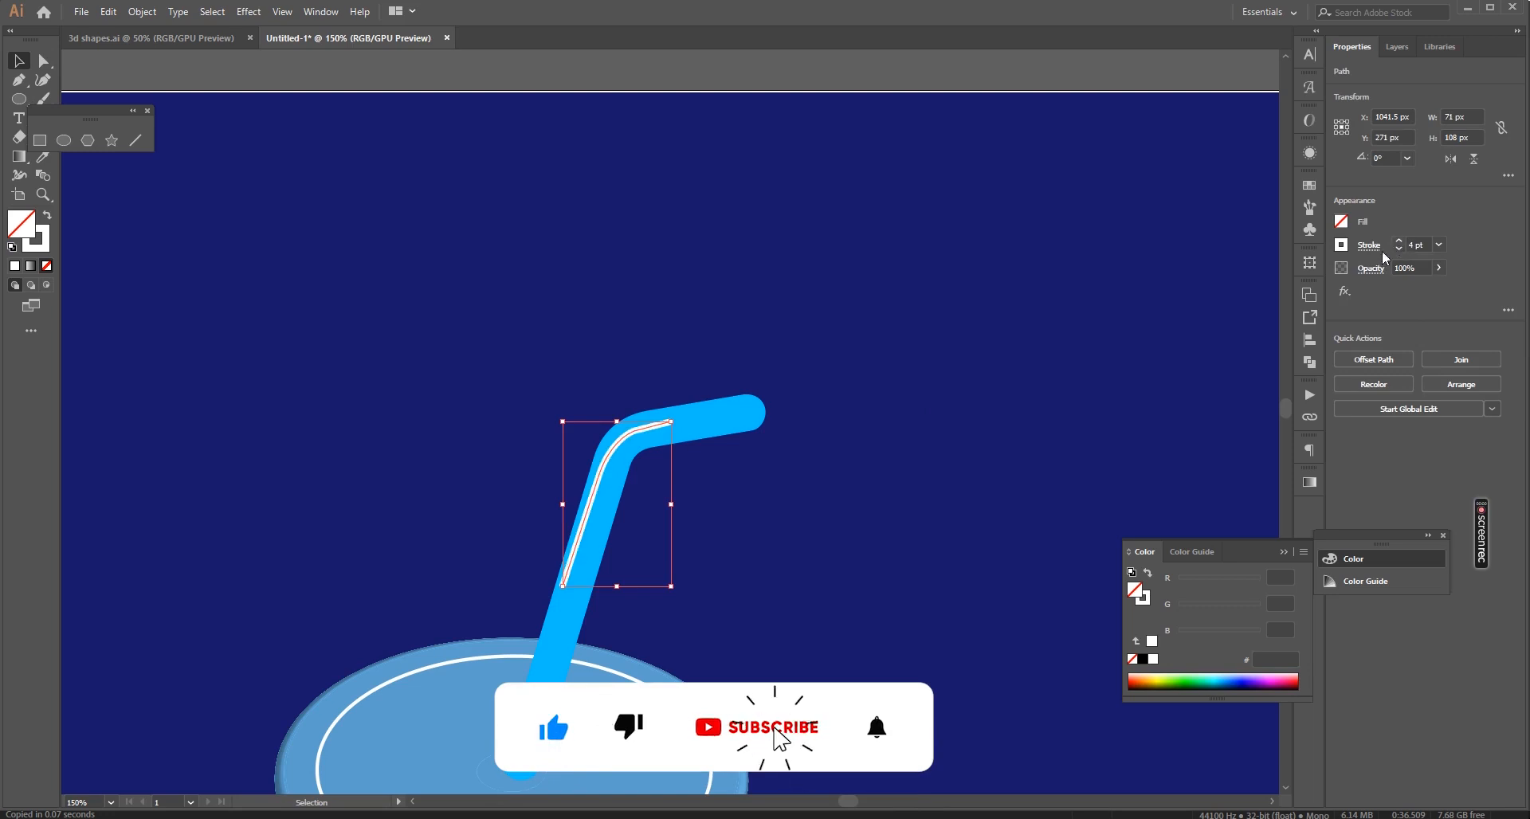
click(142, 11)
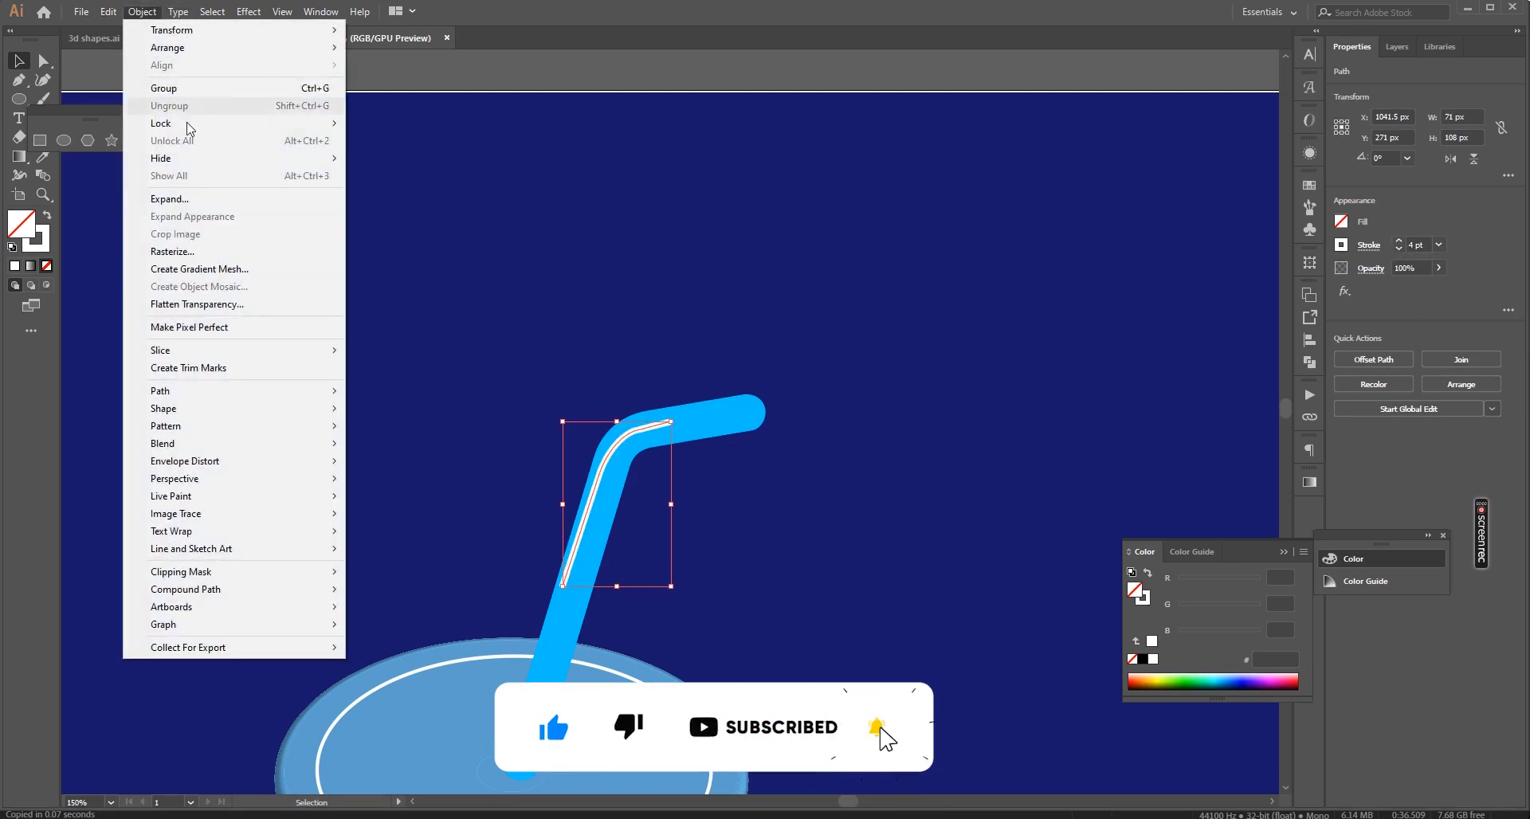
click(172, 198)
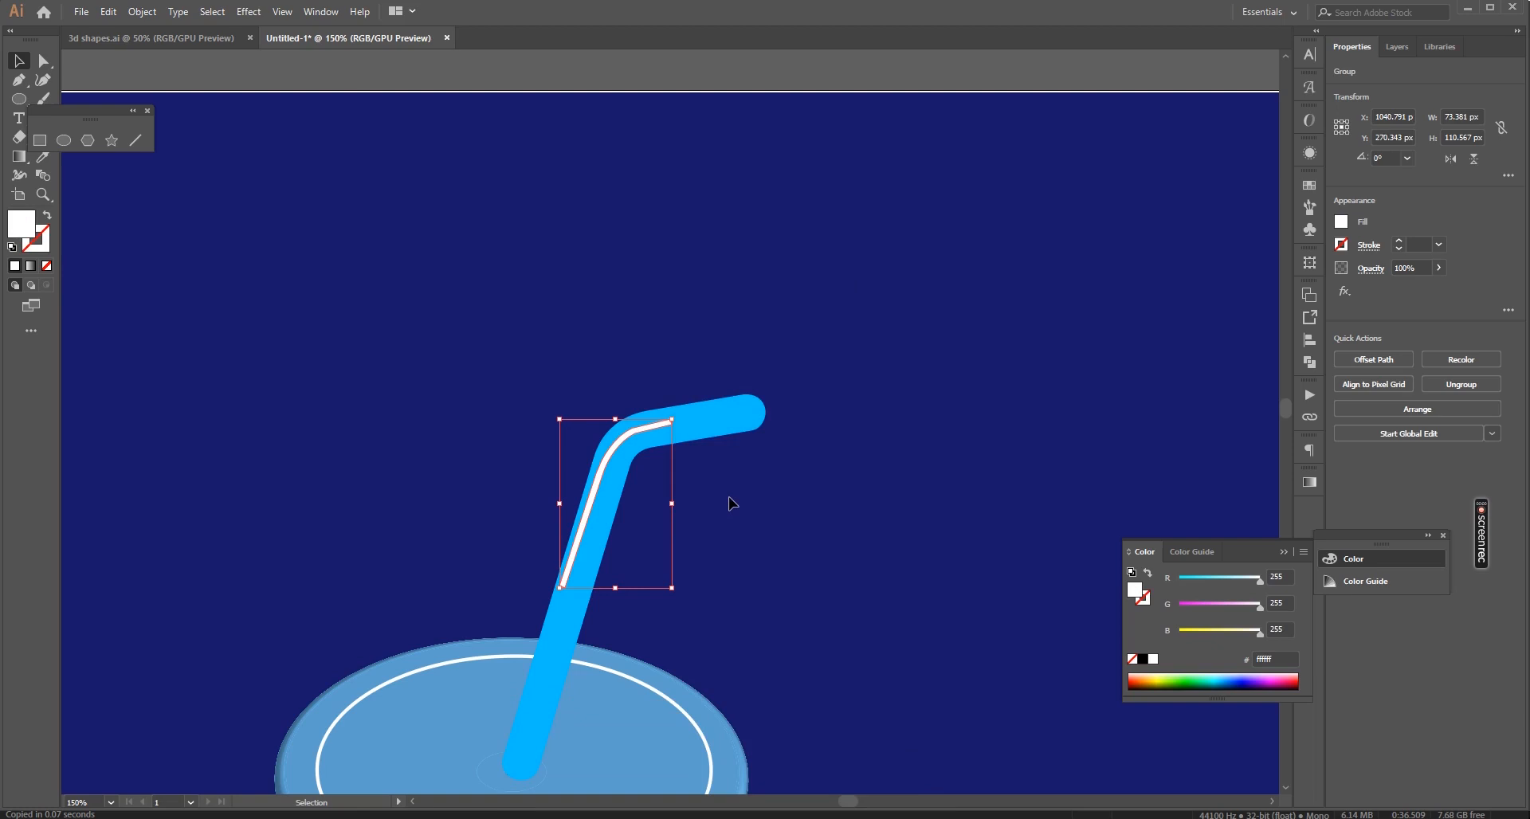
Apply a Gaussian Blur with a 4.7 pixel radius to the white straw highlight and deselect it
click(252, 11)
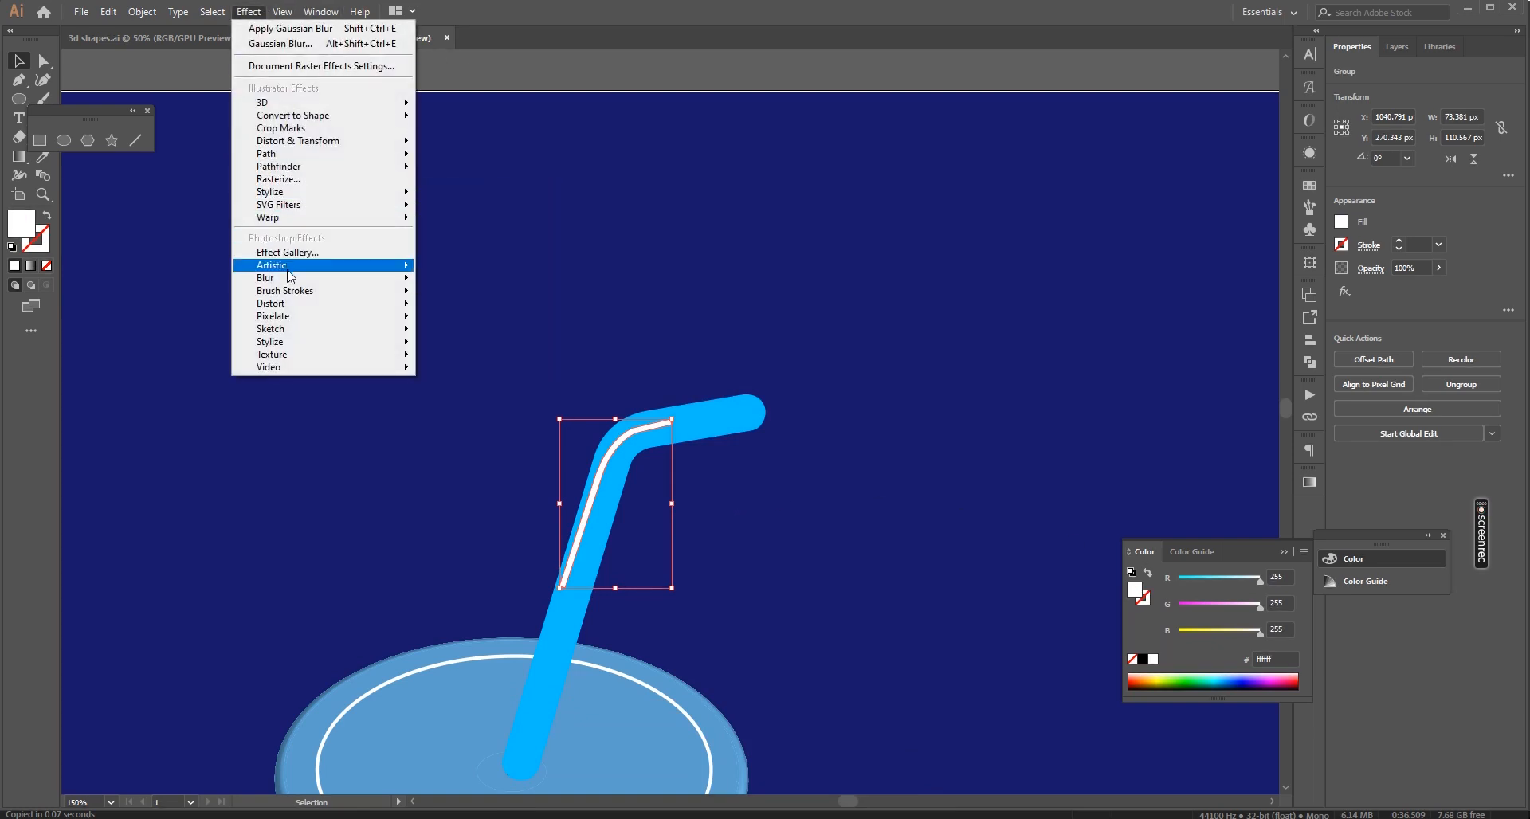
mouse_move(288, 279)
click(455, 279)
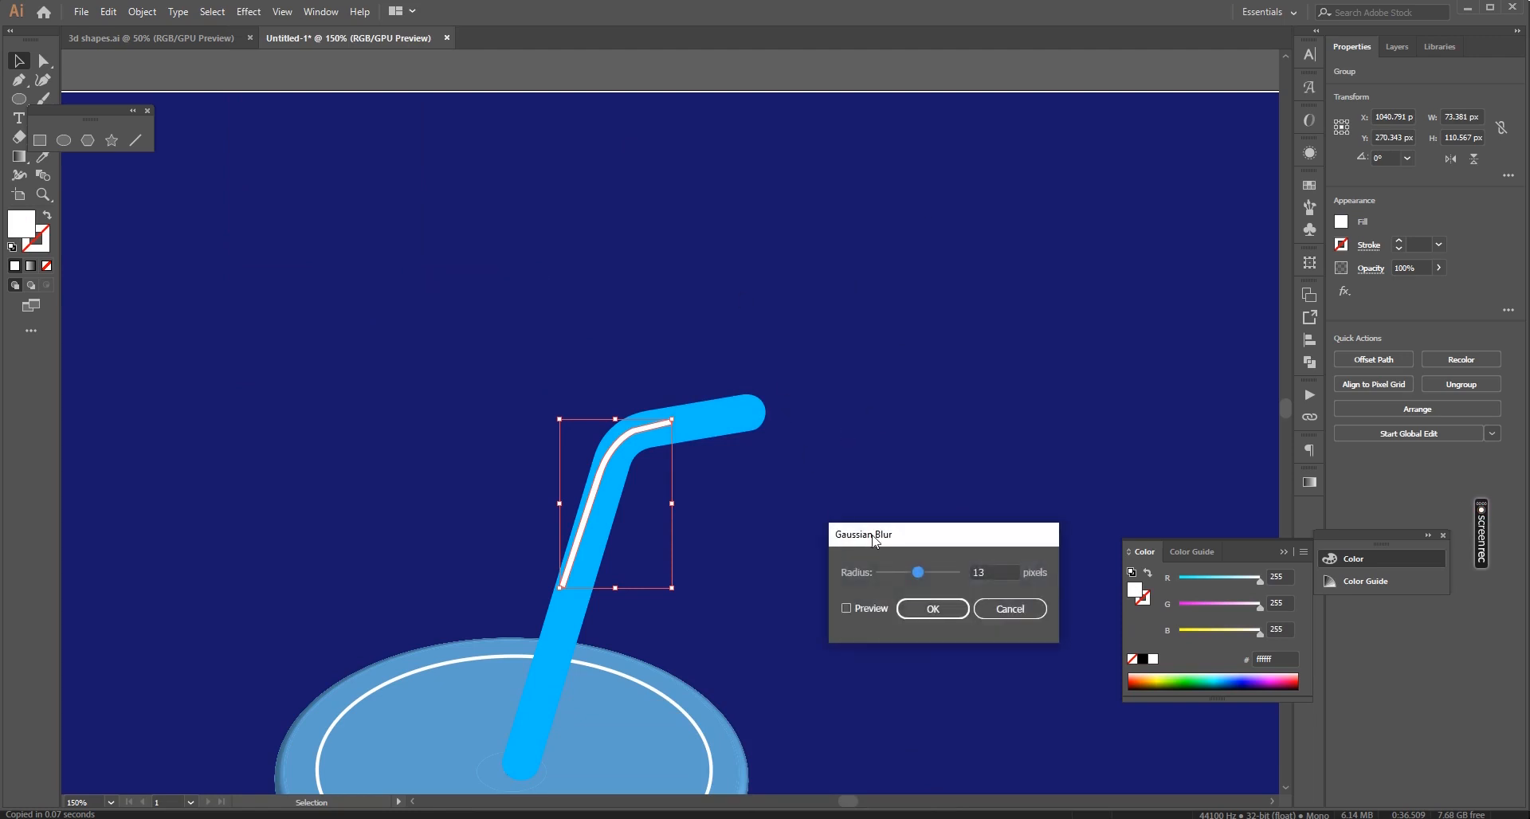
click(847, 608)
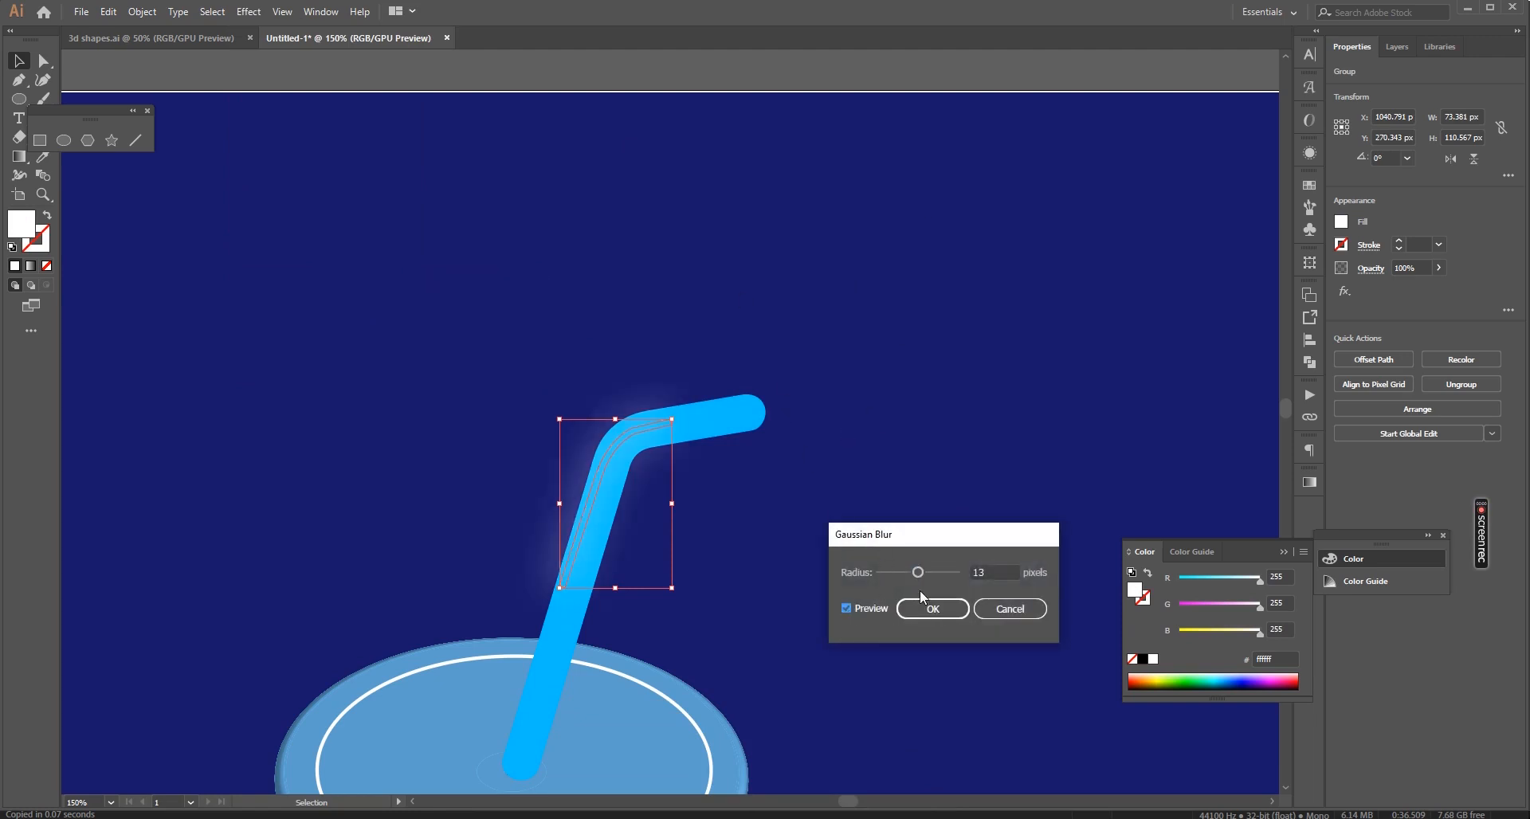
drag(919, 574, 897, 574)
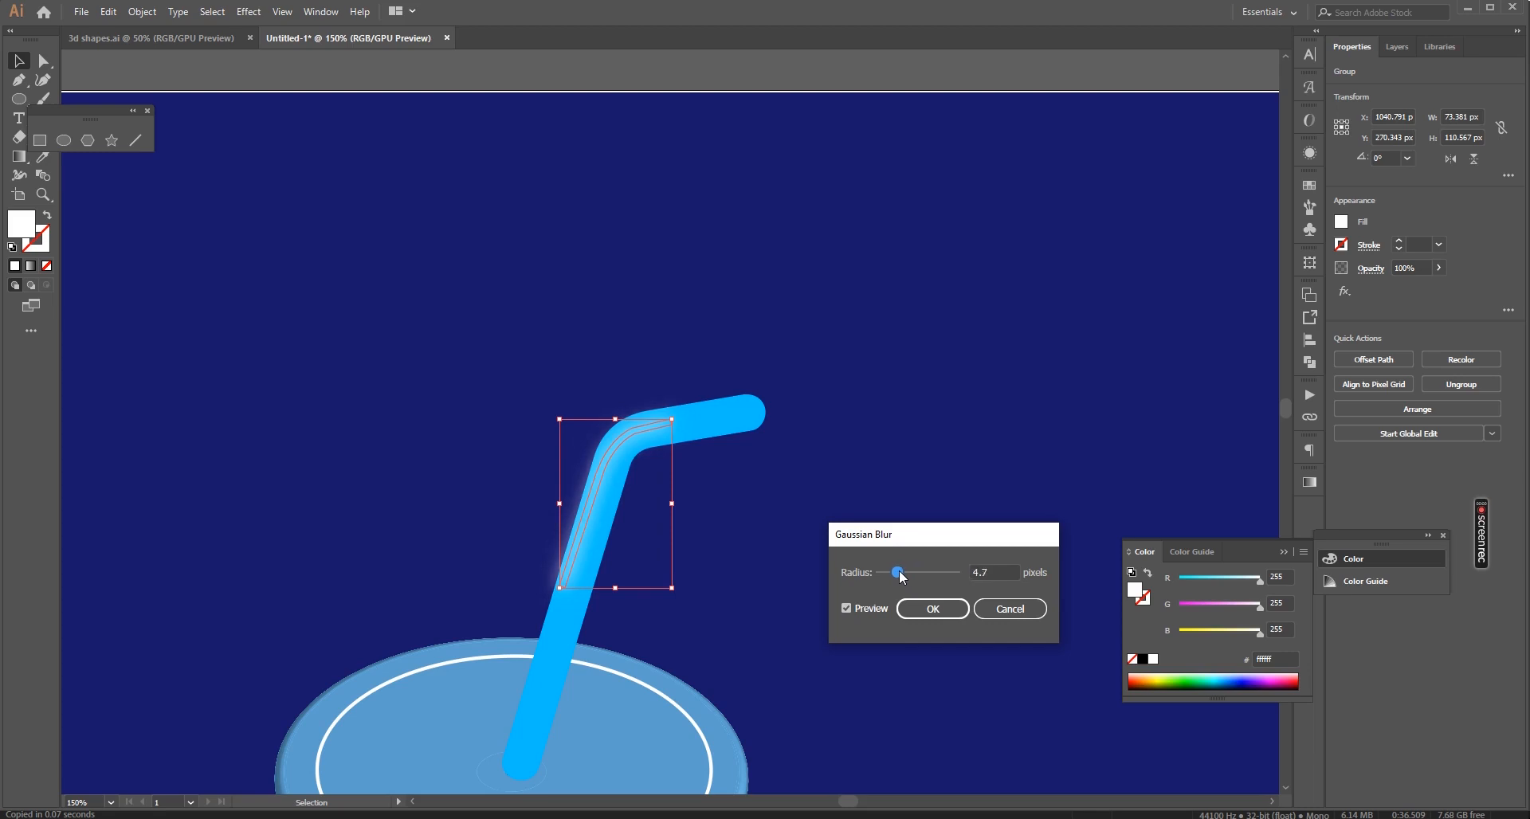
click(934, 606)
click(666, 476)
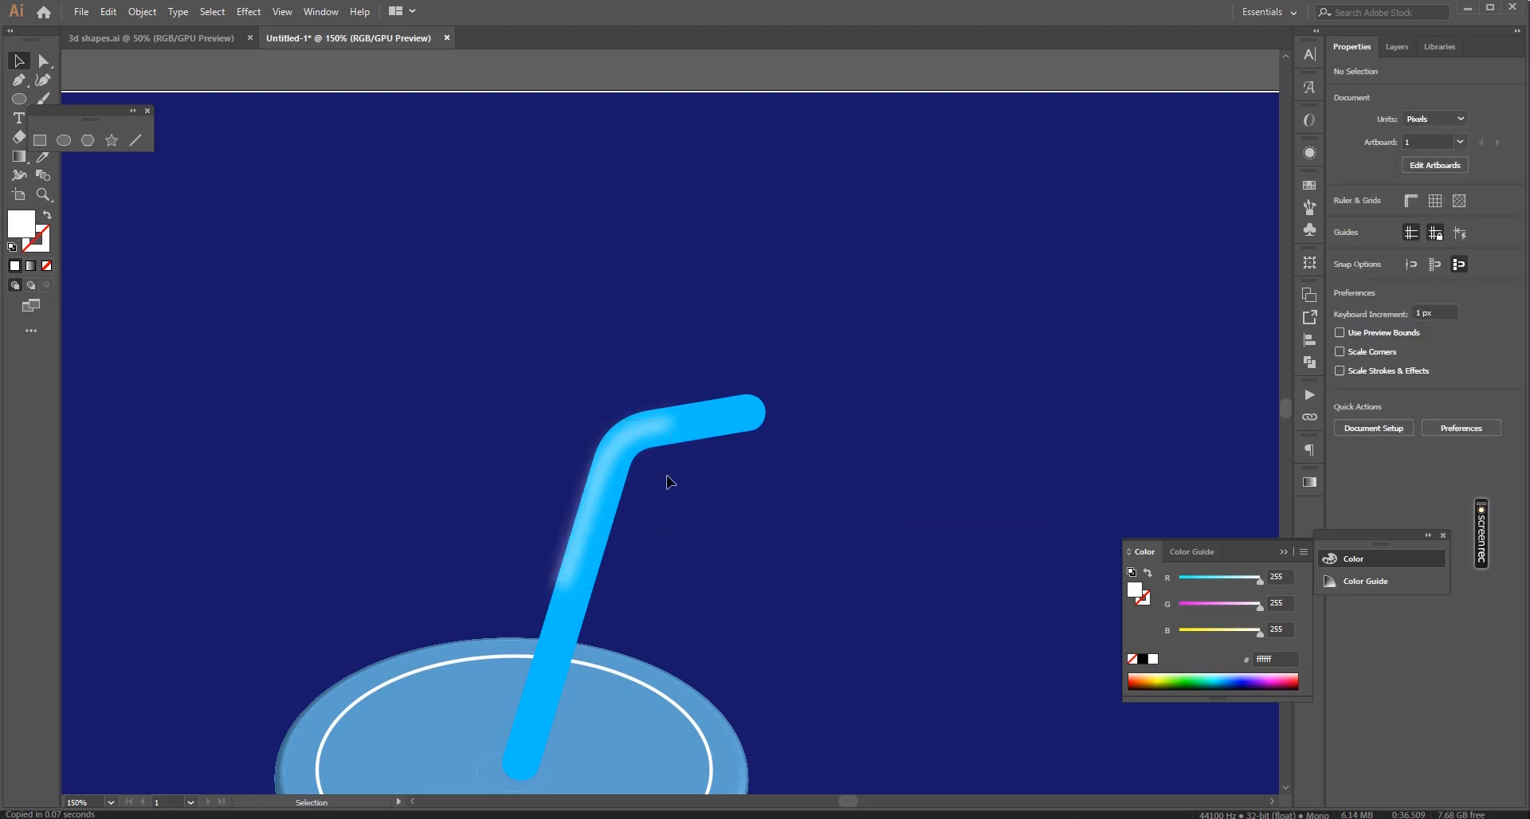
Nudge the blurred straw highlight 2 px to the right, lower its opacity to about 79%, and deselect it
click(638, 428)
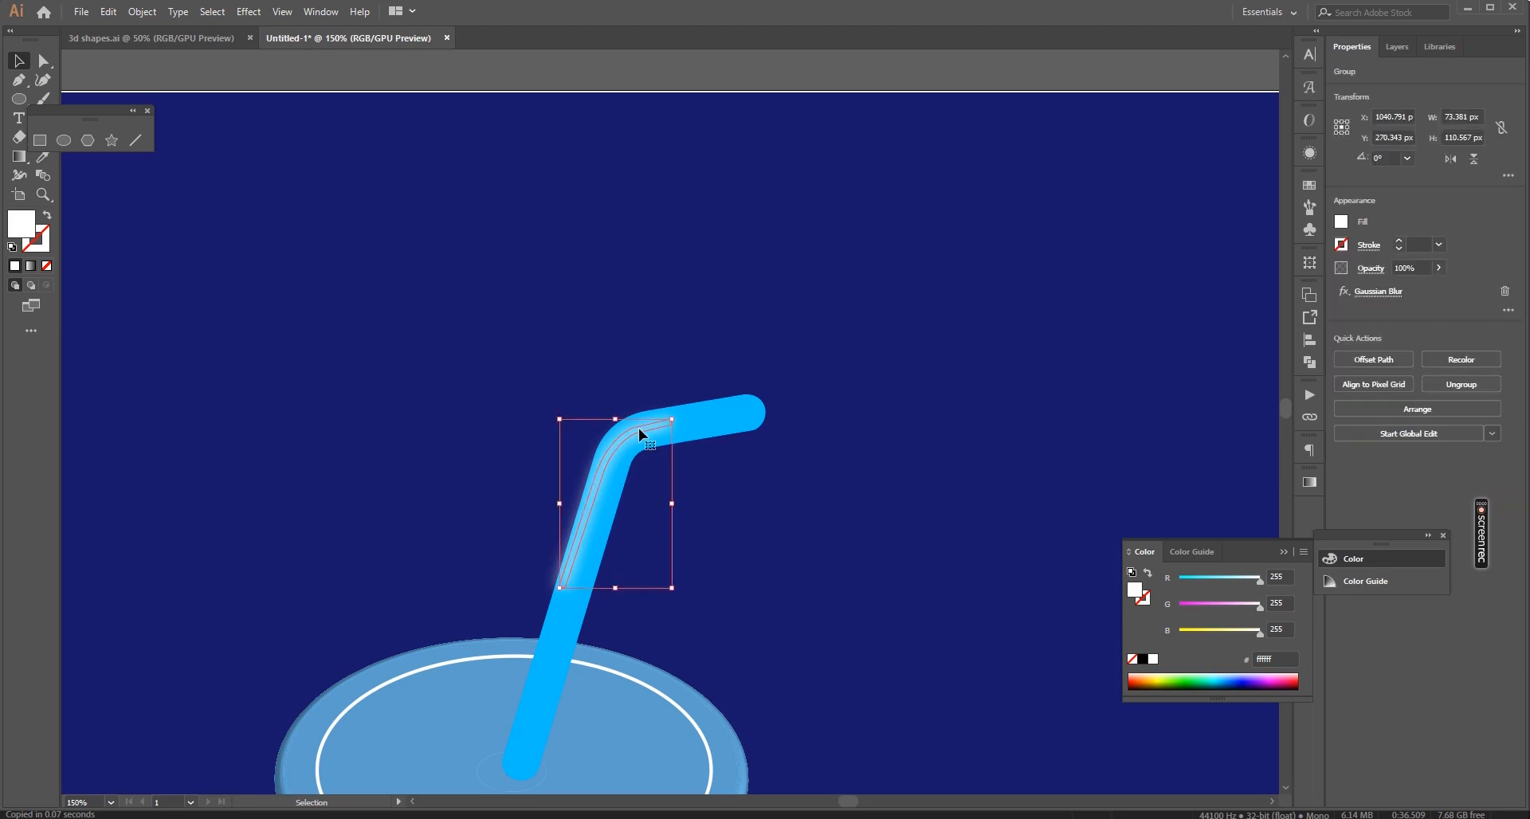
key(Right)
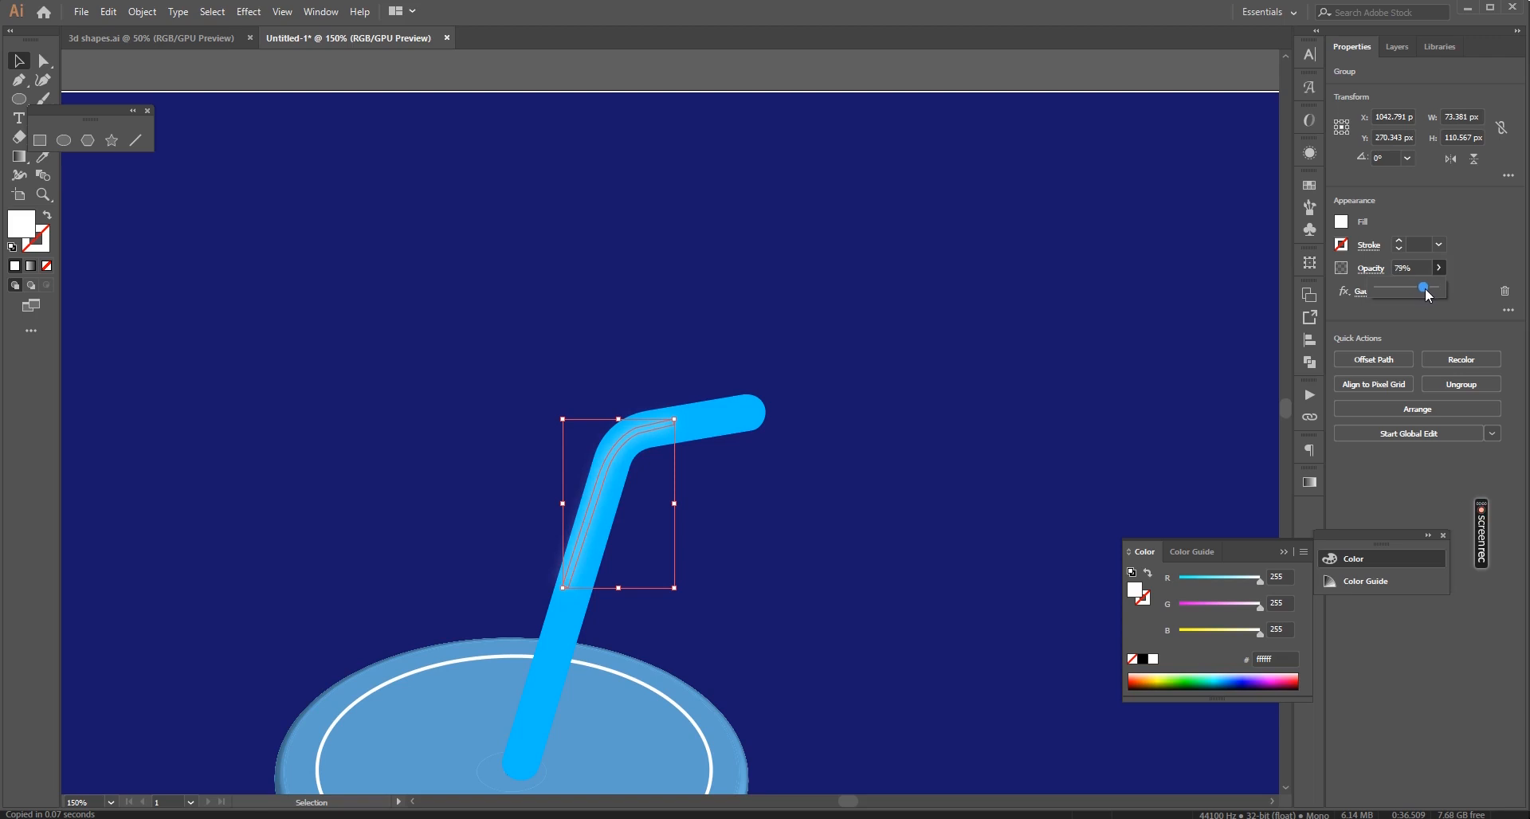
click(958, 551)
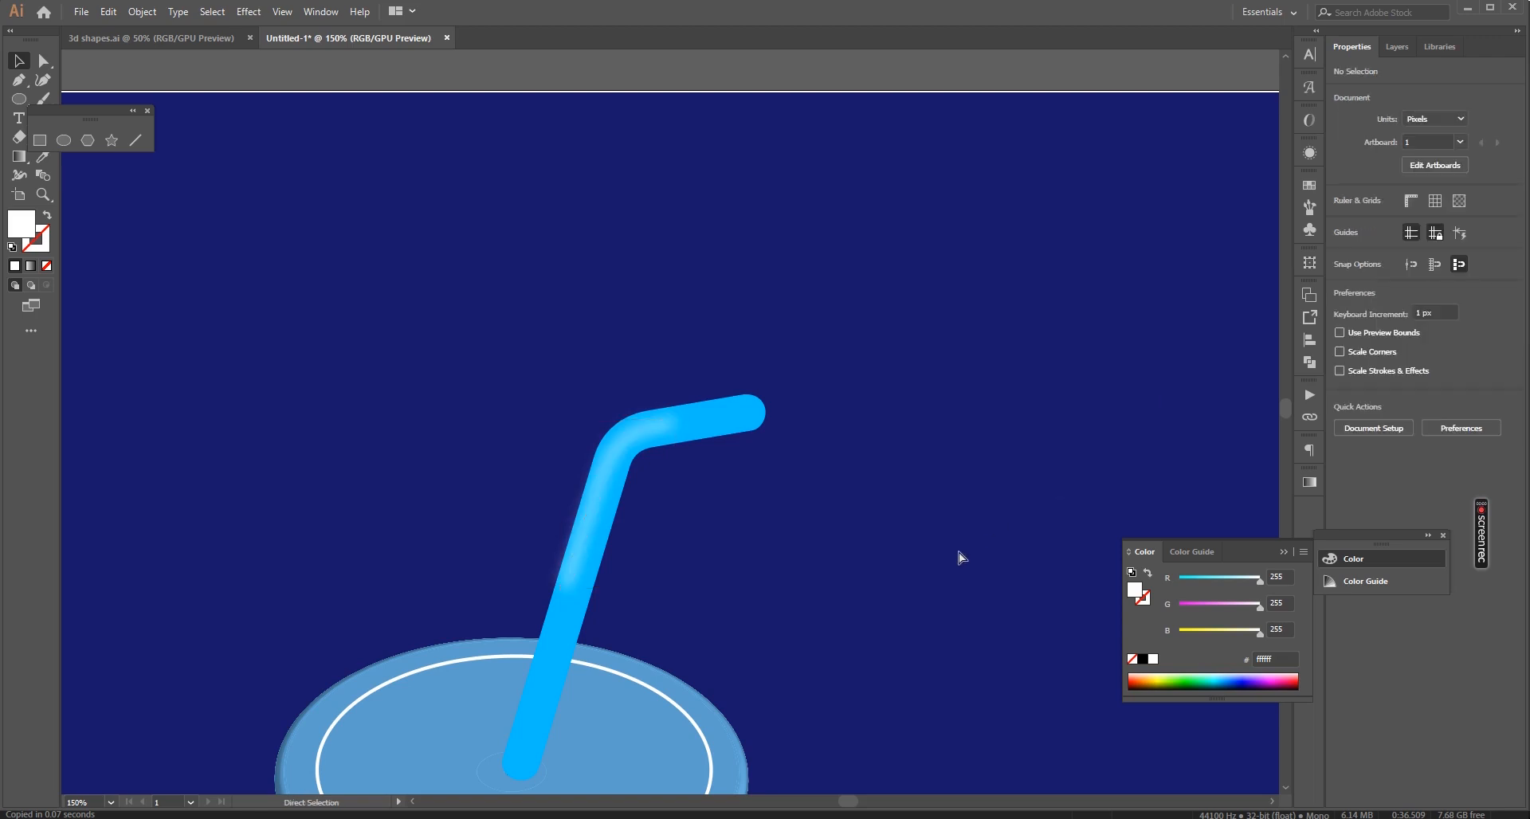
Add a second light to the lid's 3D Revolve shading with the preview on, spacing the two lights apart across the lighting sphere
key(ctrl+minus)
key(ctrl+minus)
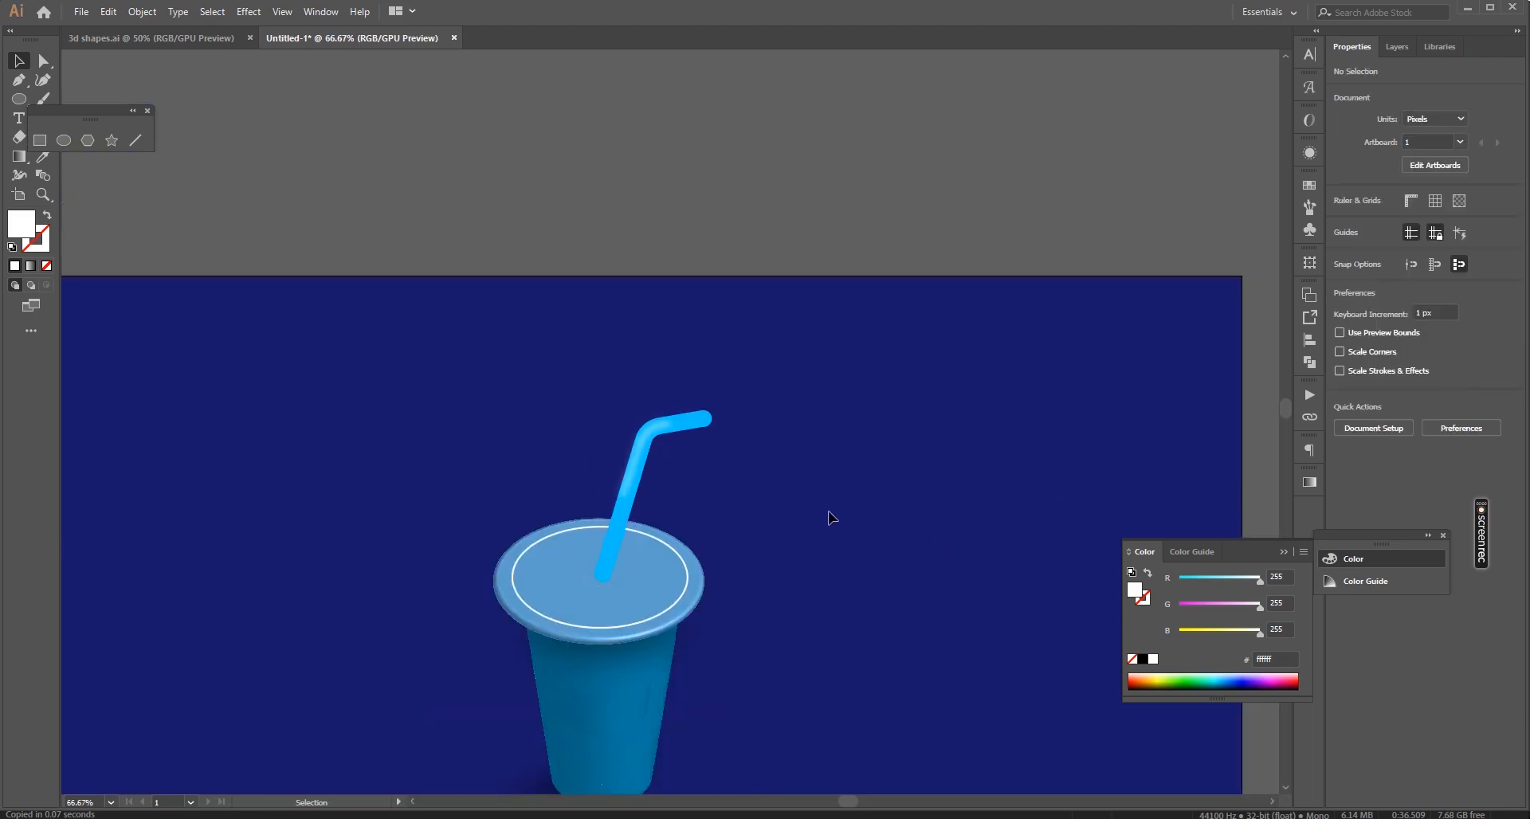
scroll(829, 517, down, 4)
key(ctrl+plus)
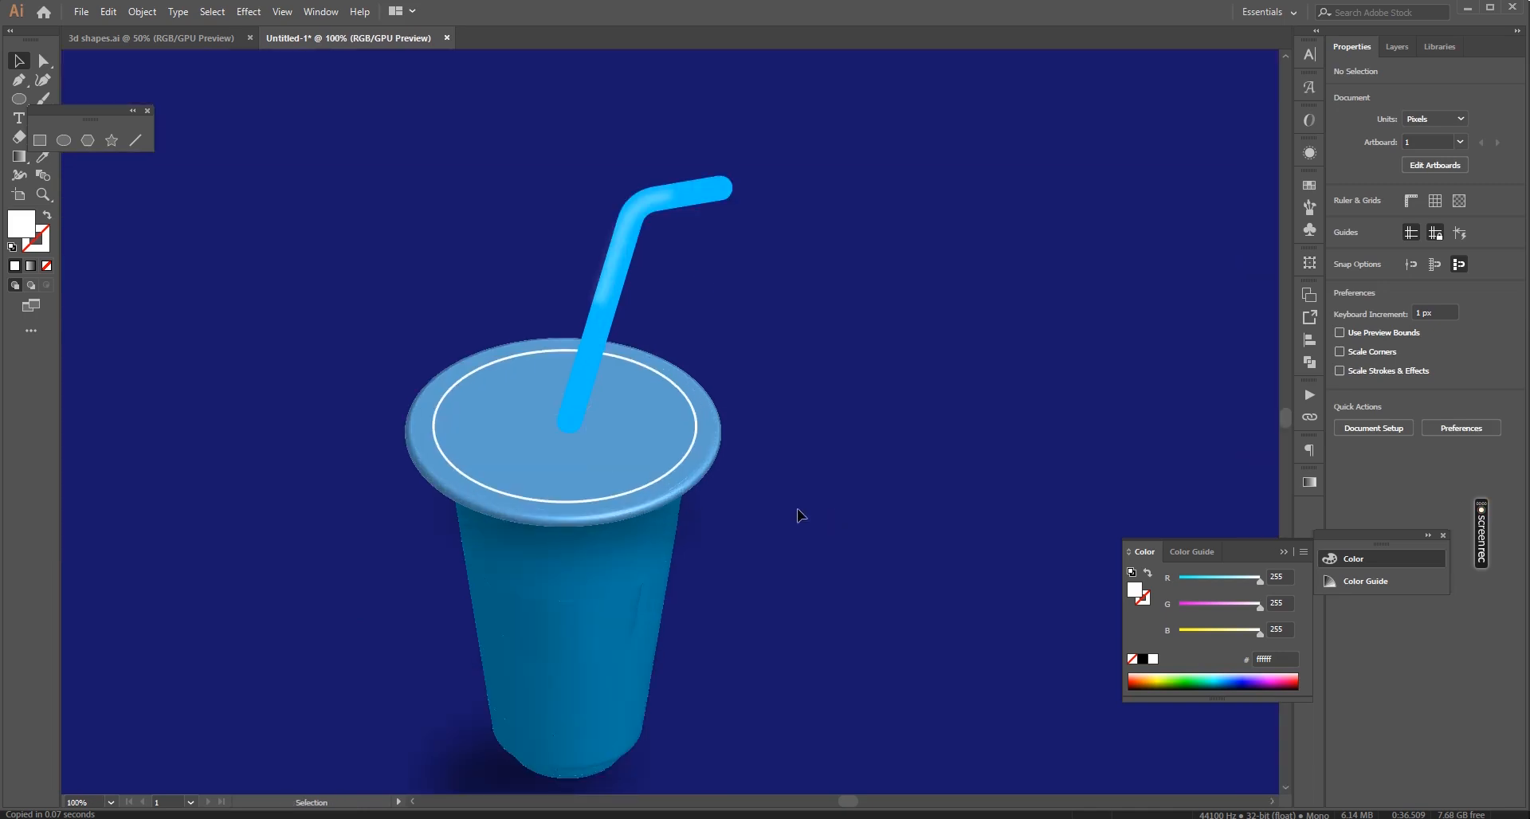
click(696, 488)
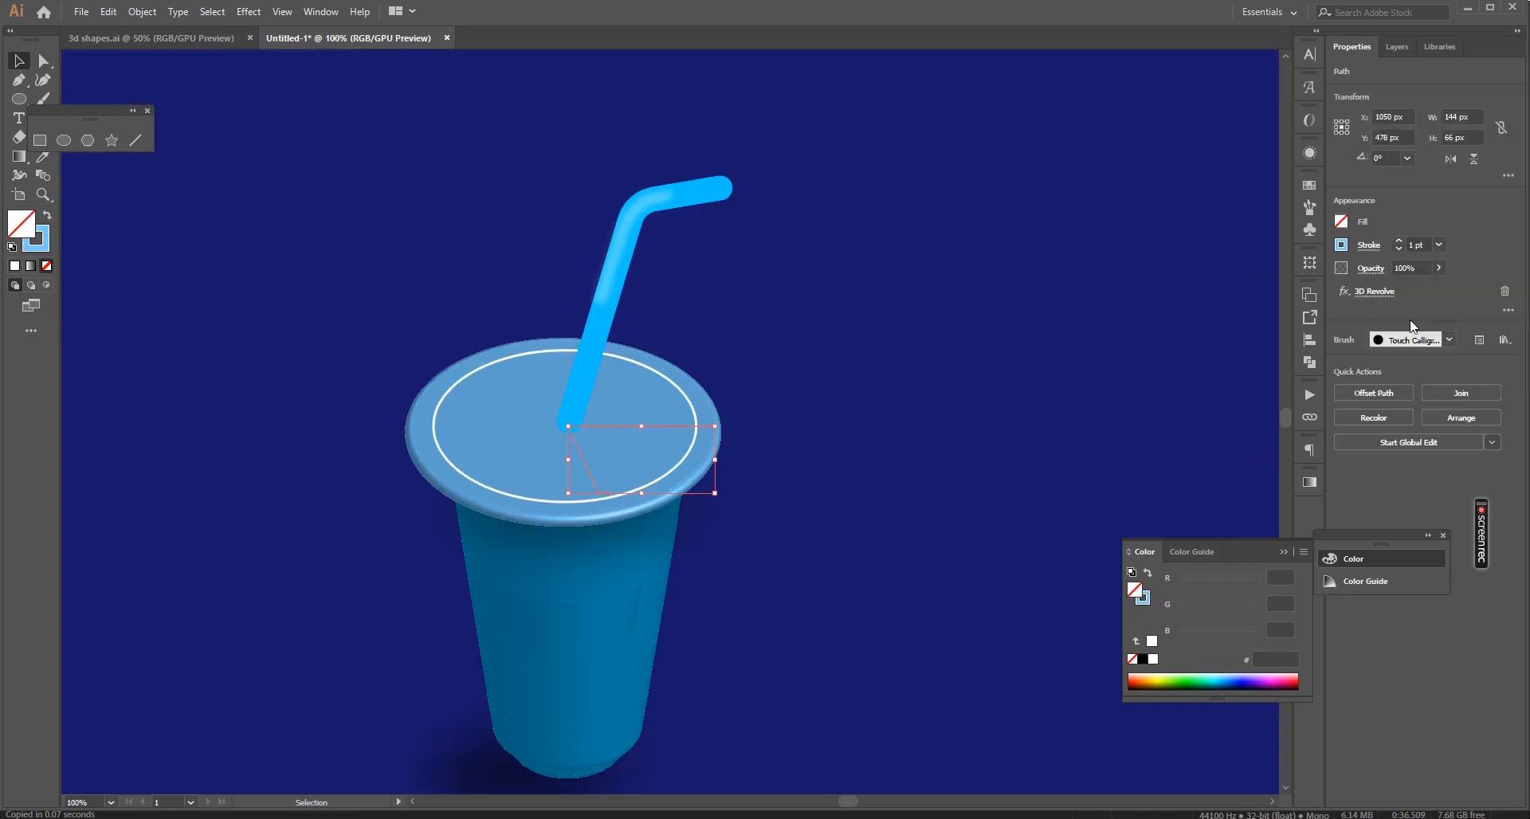
click(1384, 290)
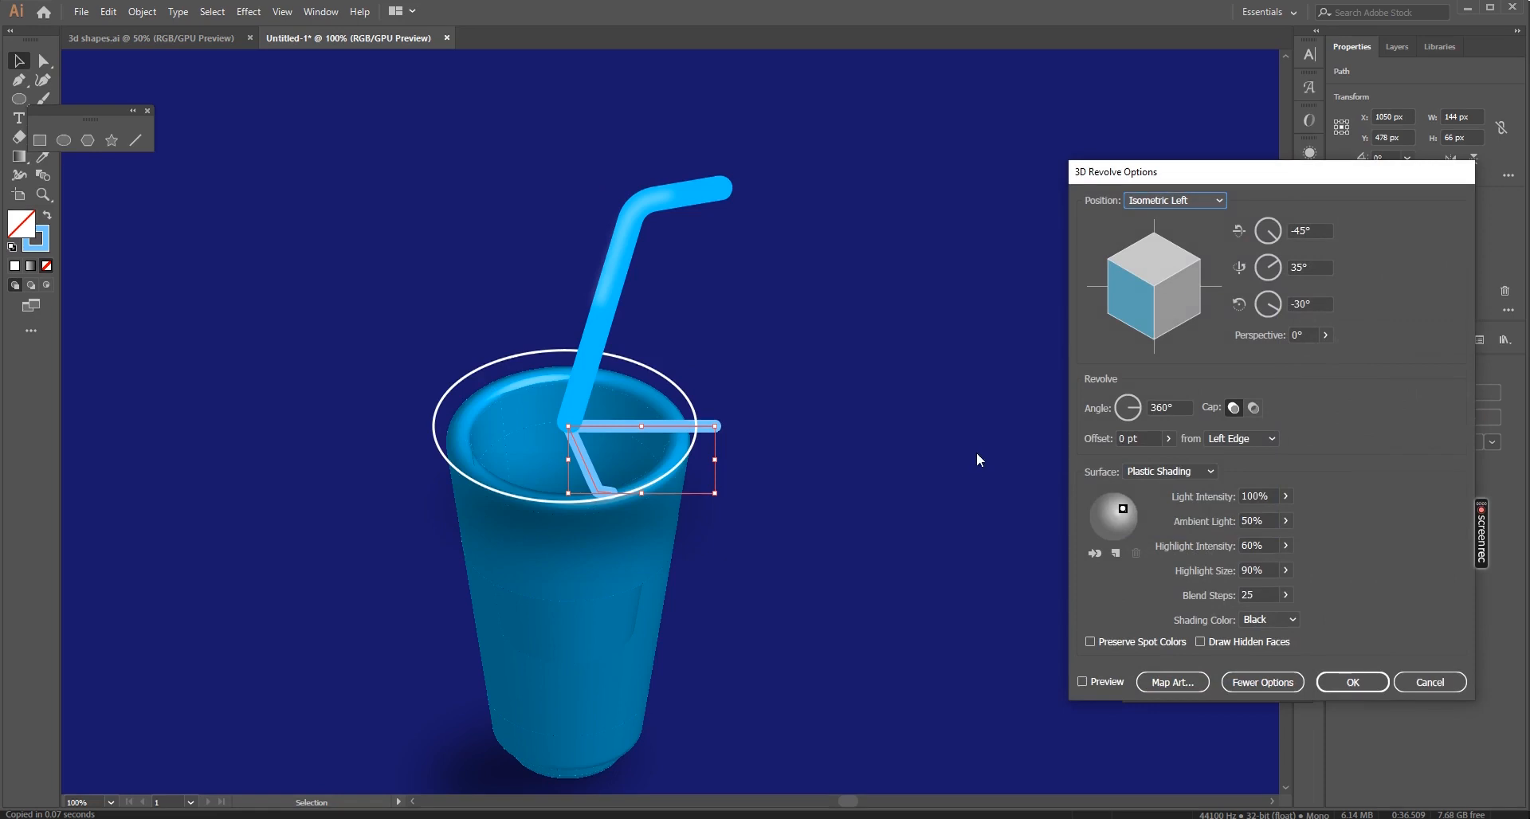
click(1083, 682)
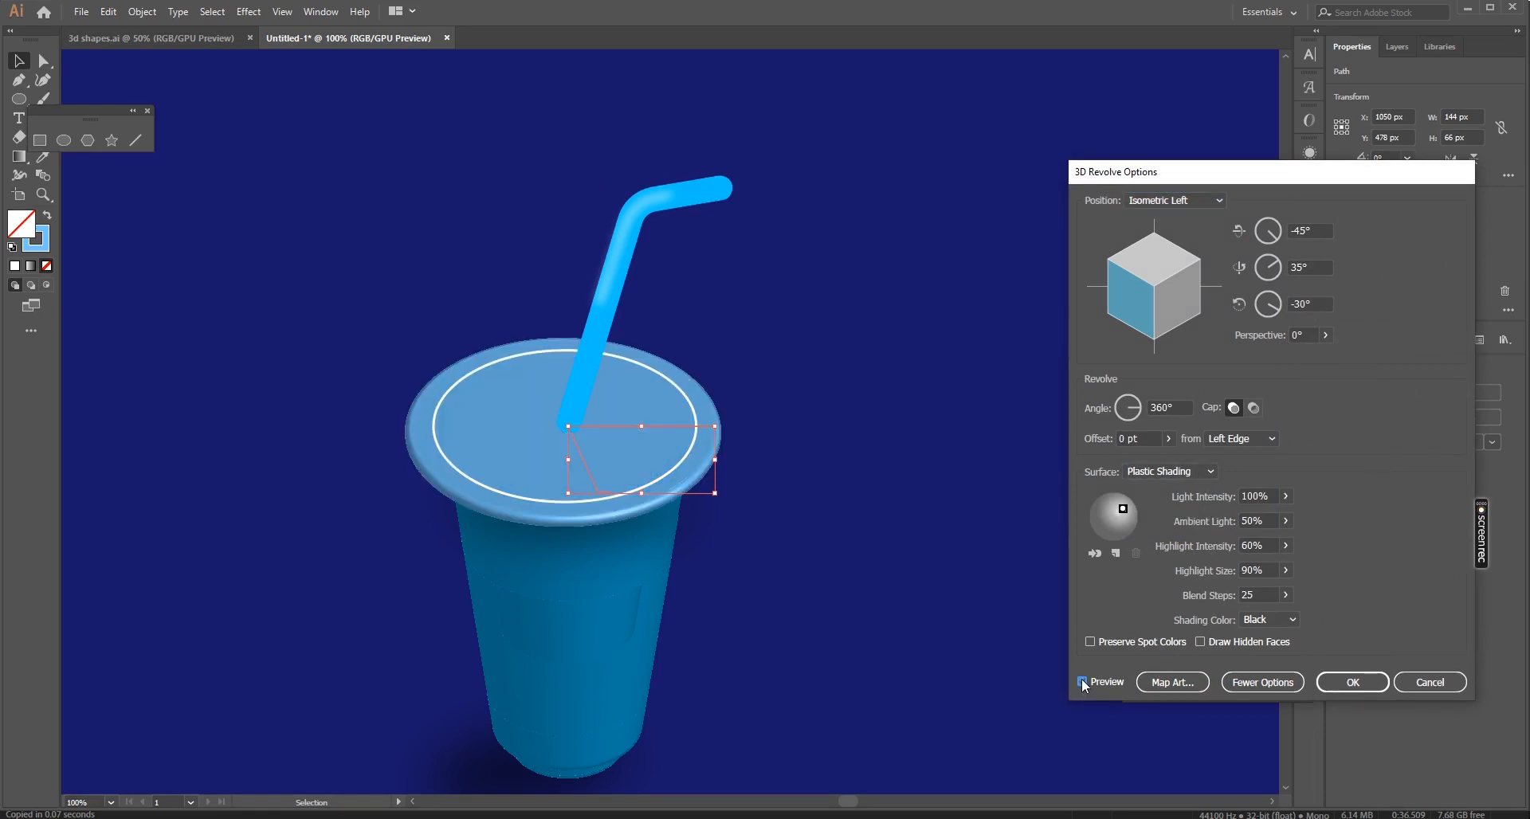
click(1117, 552)
mouse_move(1115, 520)
mouse_down()
mouse_move(1106, 534)
mouse_move(1126, 503)
mouse_move(1134, 515)
mouse_up()
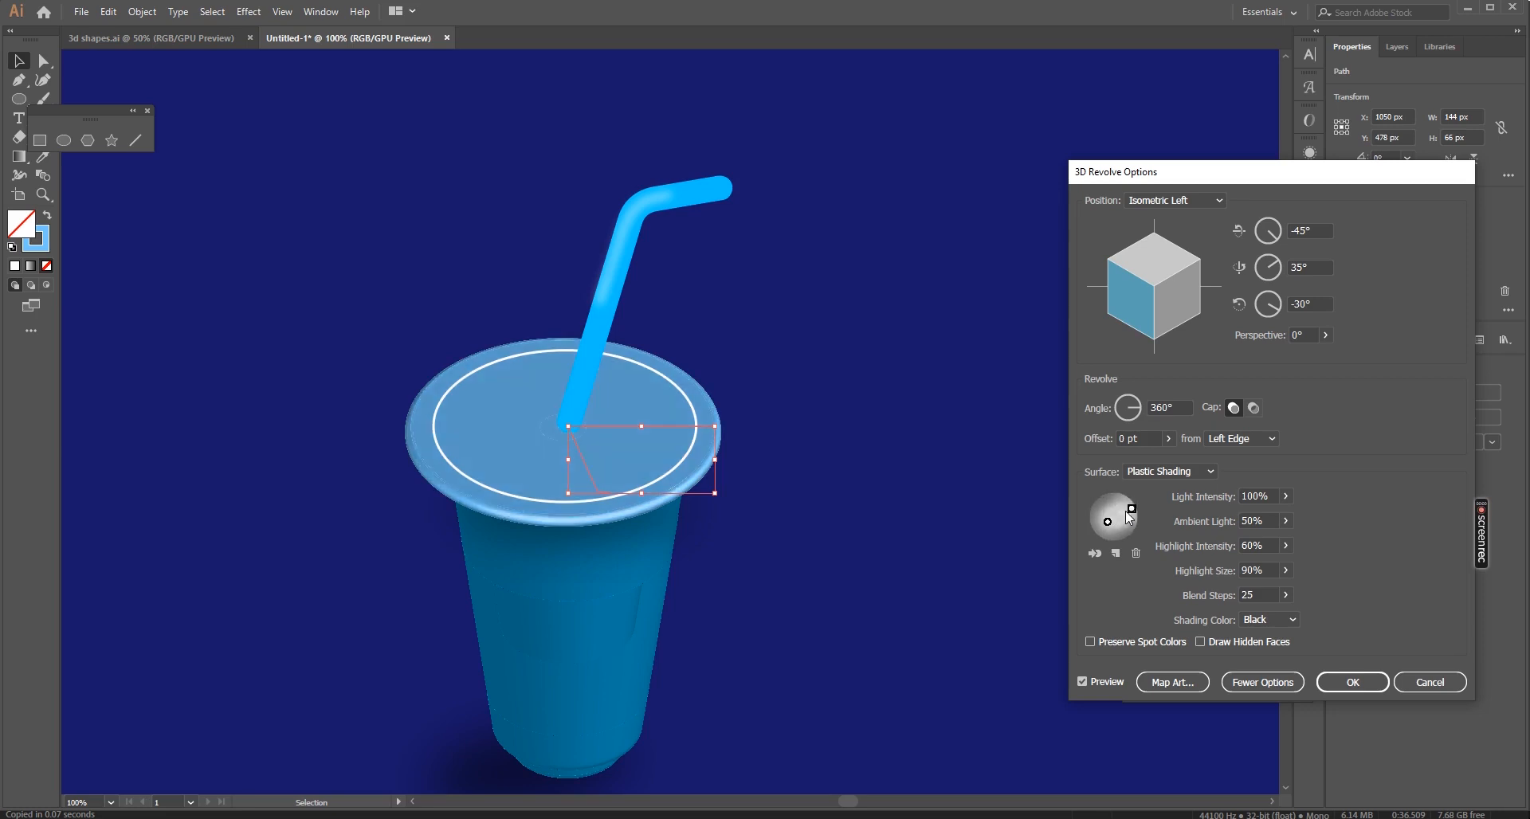
Fine-tune the positions of both lights on the lighting sphere and apply the lid's 3D Revolve settings
drag(1133, 515, 1129, 514)
click(1108, 521)
drag(1105, 524, 1115, 529)
click(1353, 682)
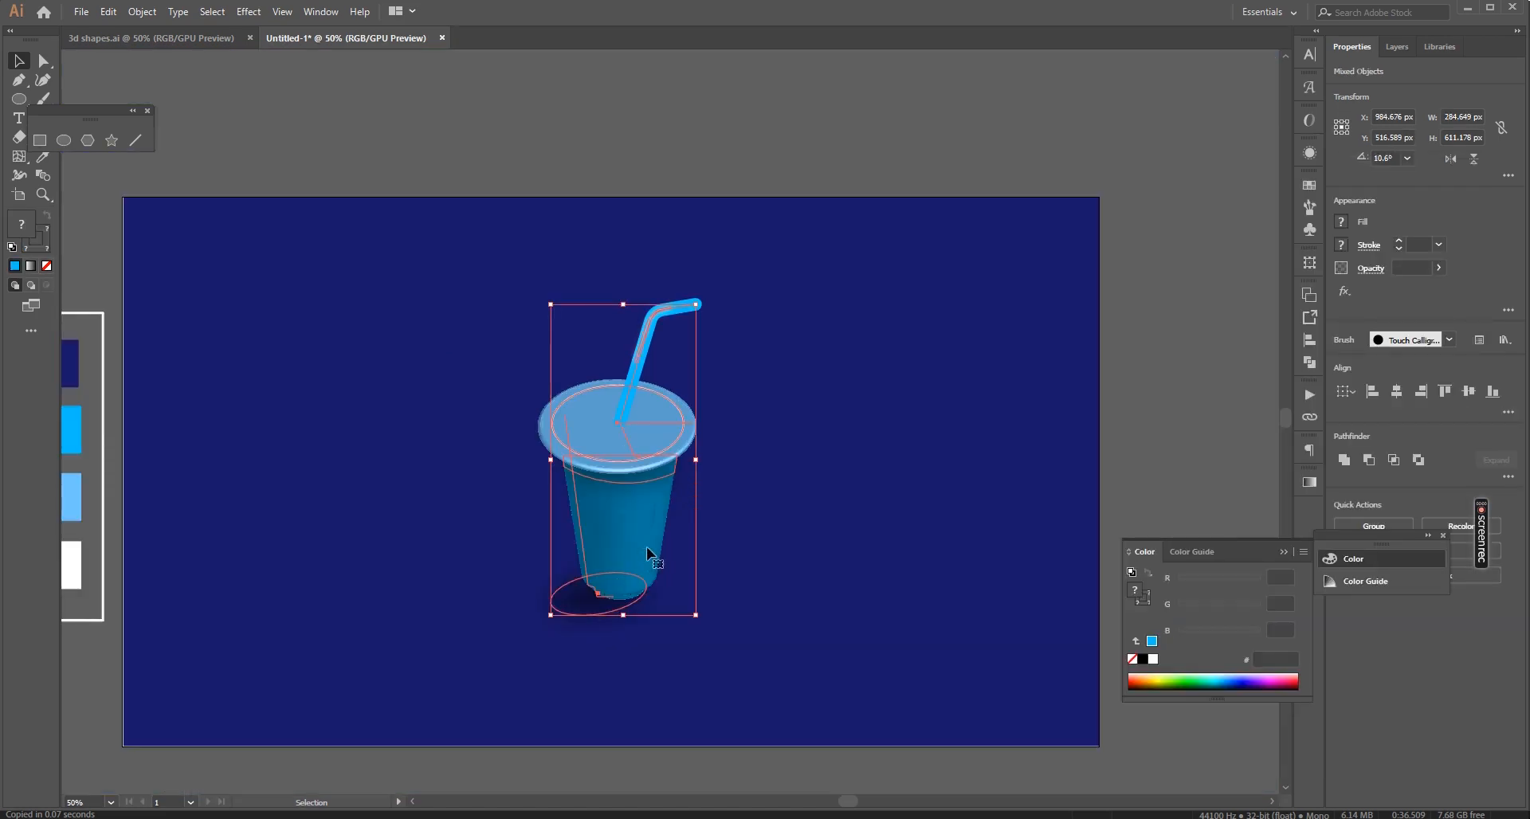
Scale the whole cup with its straw and shadow up from the centre to about 346 × 744 px, and deselect it
key(e)
drag(694, 302, 728, 304)
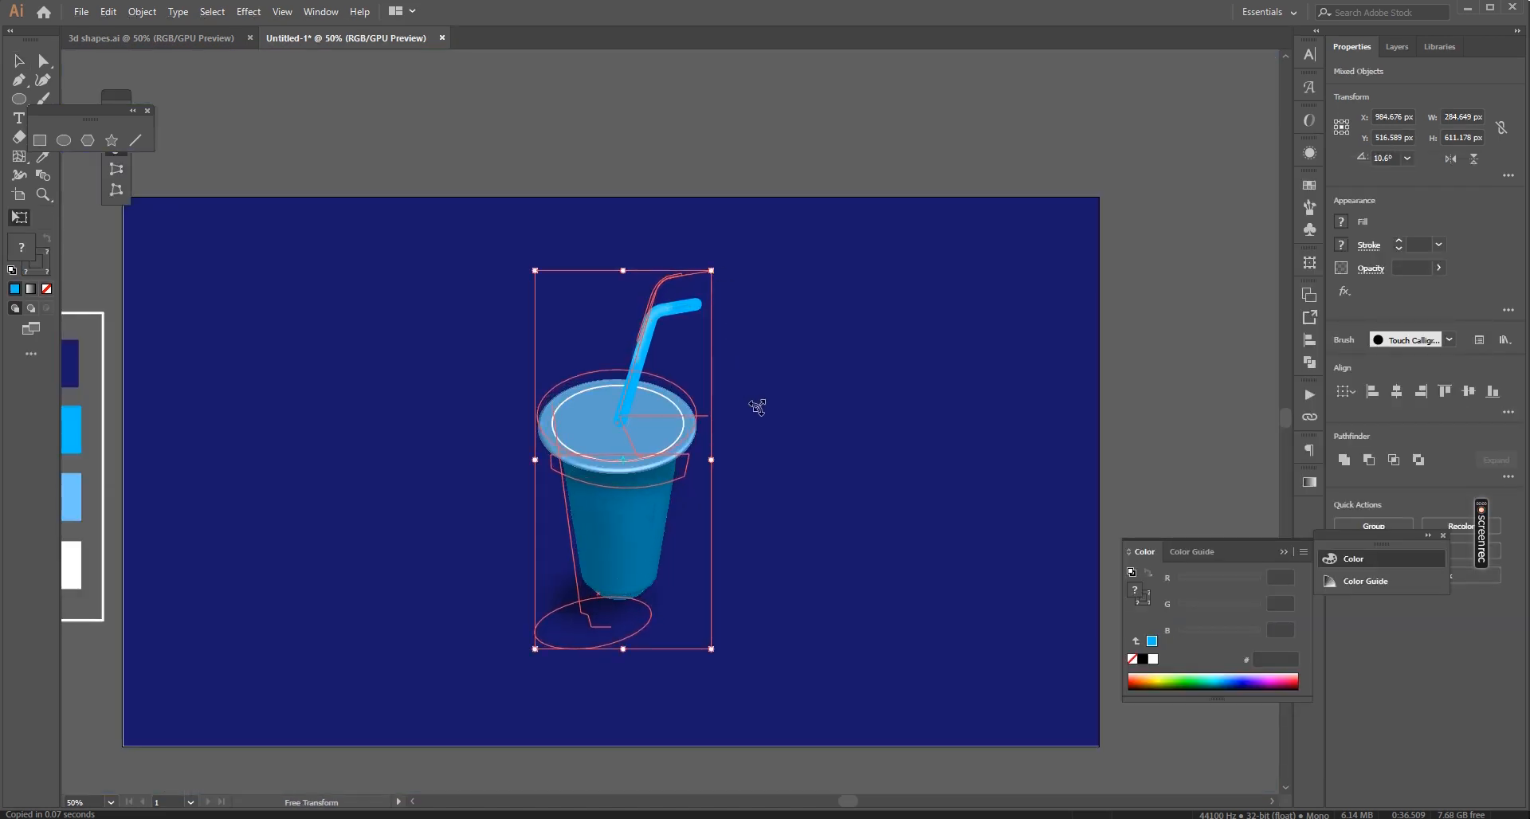
key(v)
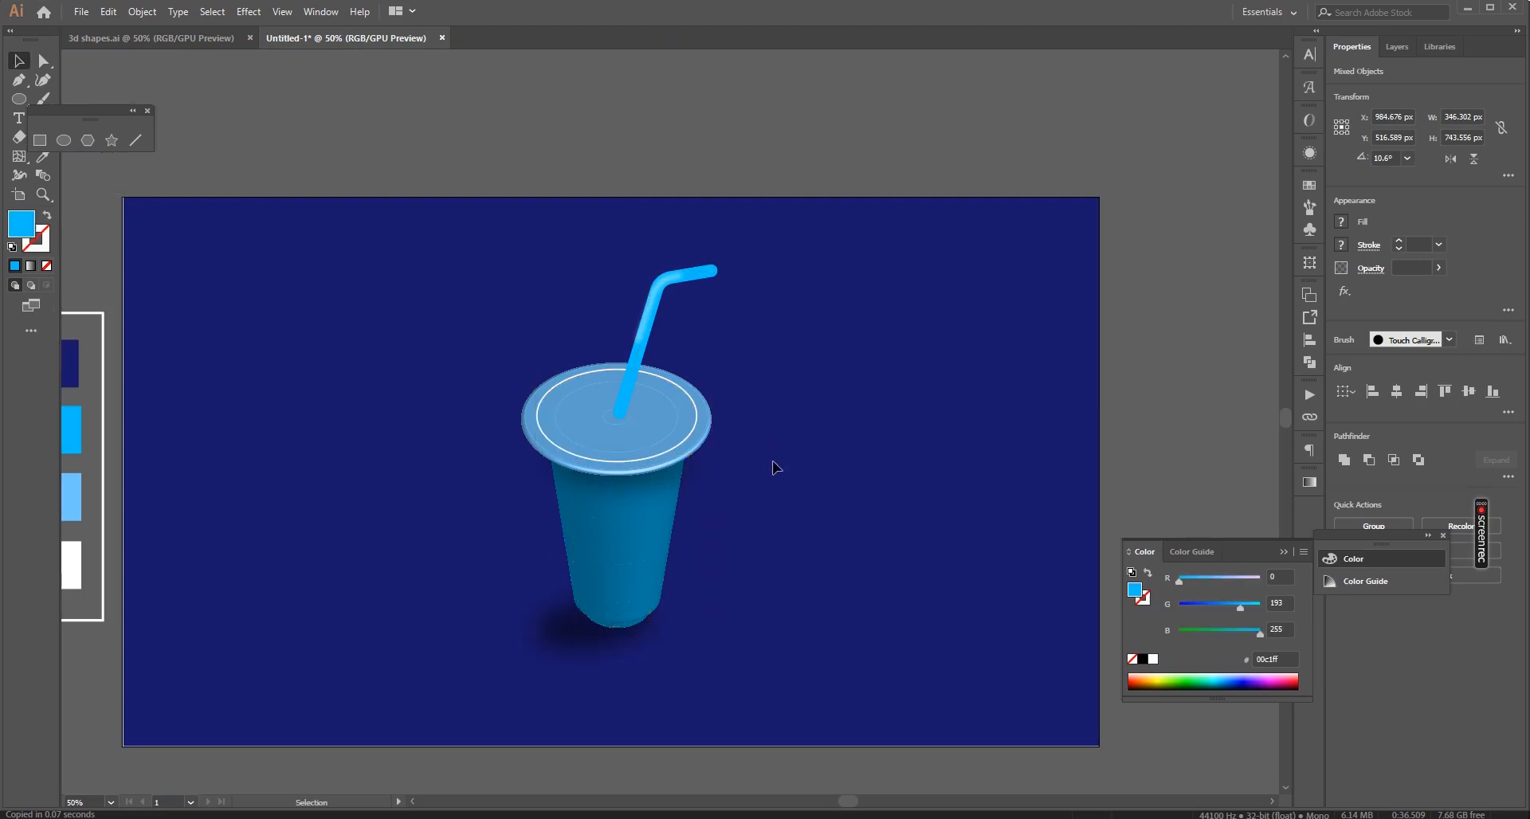
click(777, 464)
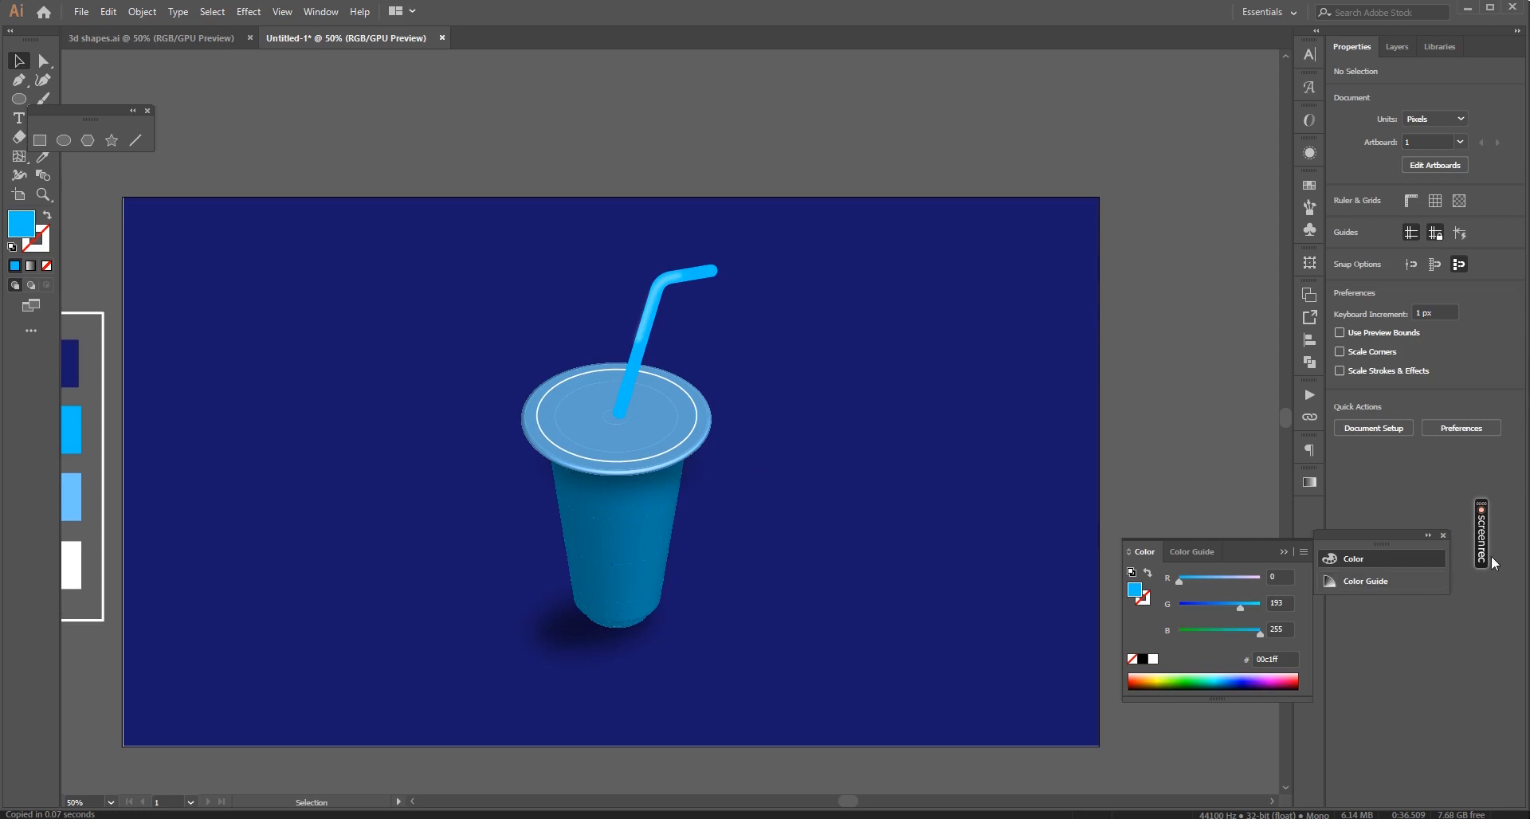
mouse_move(1481, 522)
click(1483, 539)
mouse_move(1485, 558)
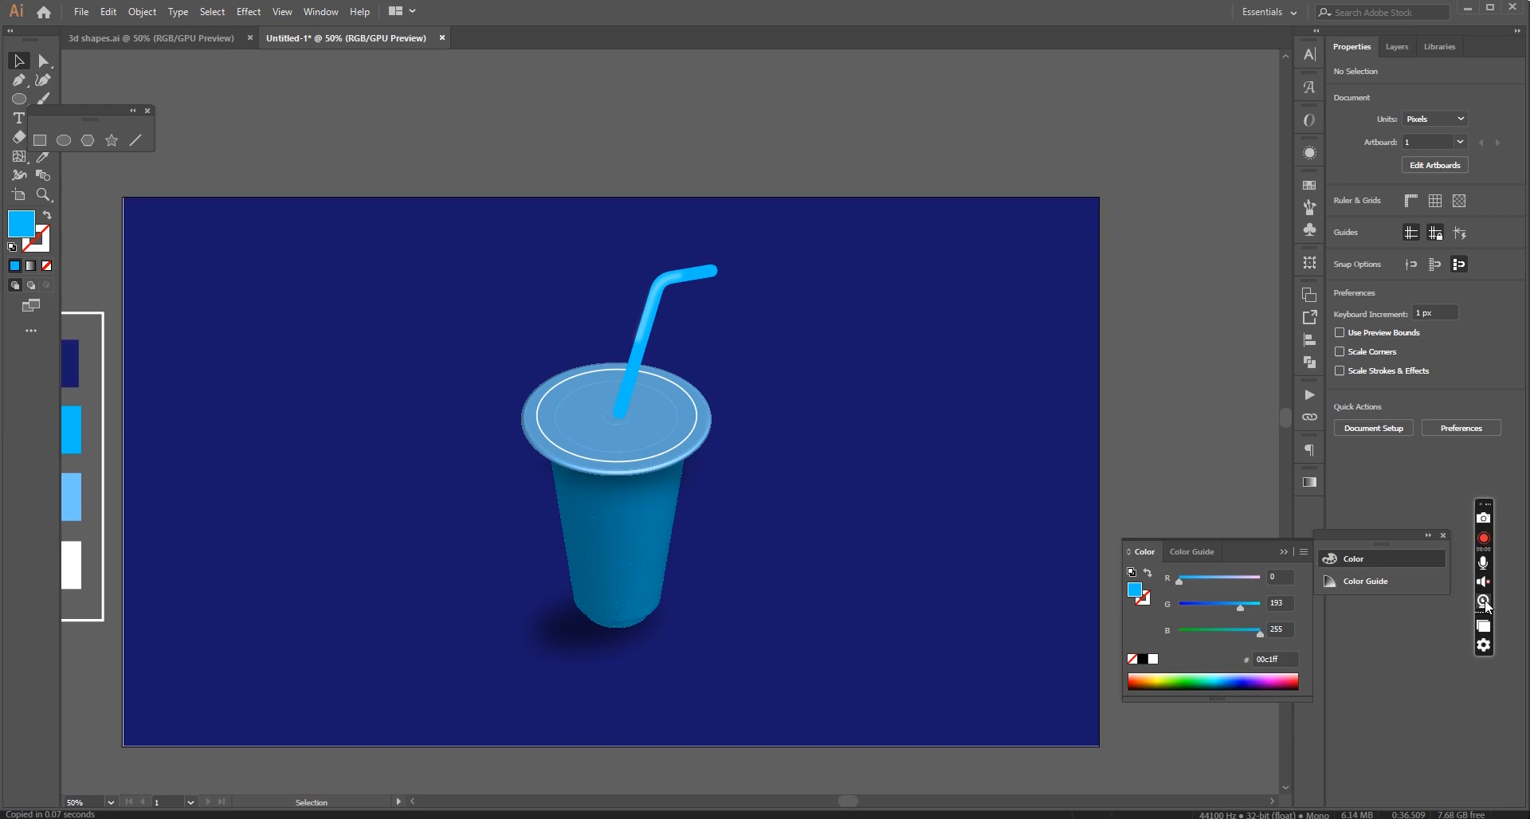